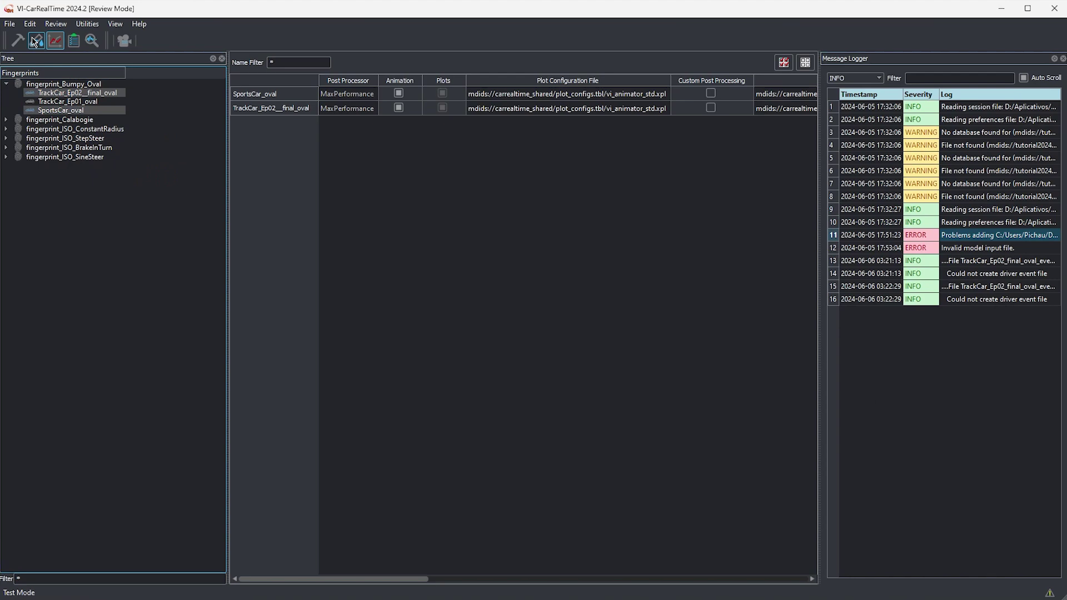
Step: Switch from Test Mode to Build Mode and open the TrackCar_Ep02_front_suspension subsystem
click(35, 41)
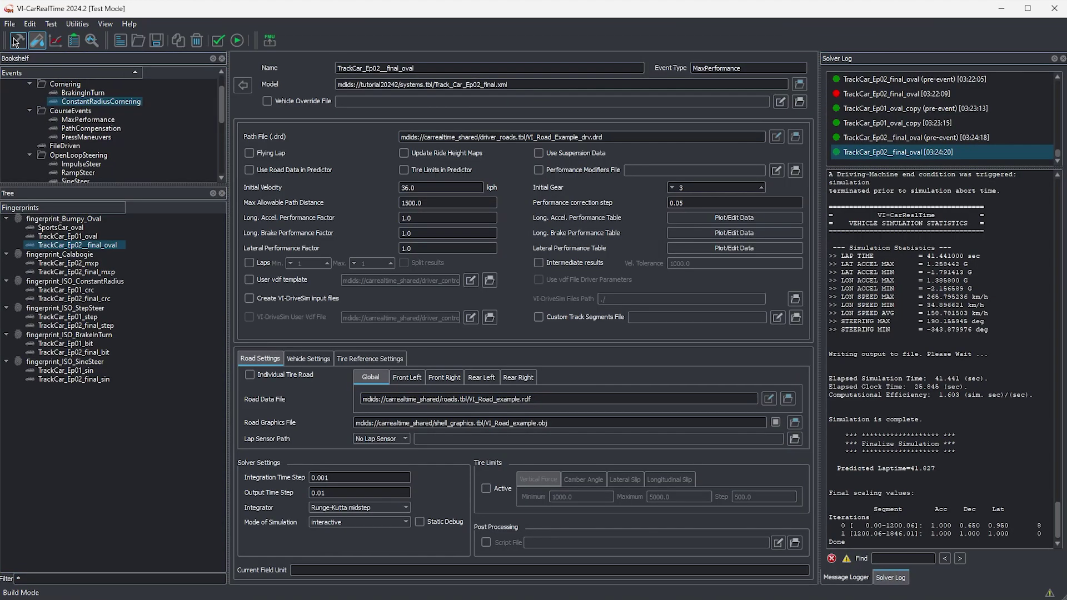
click(16, 41)
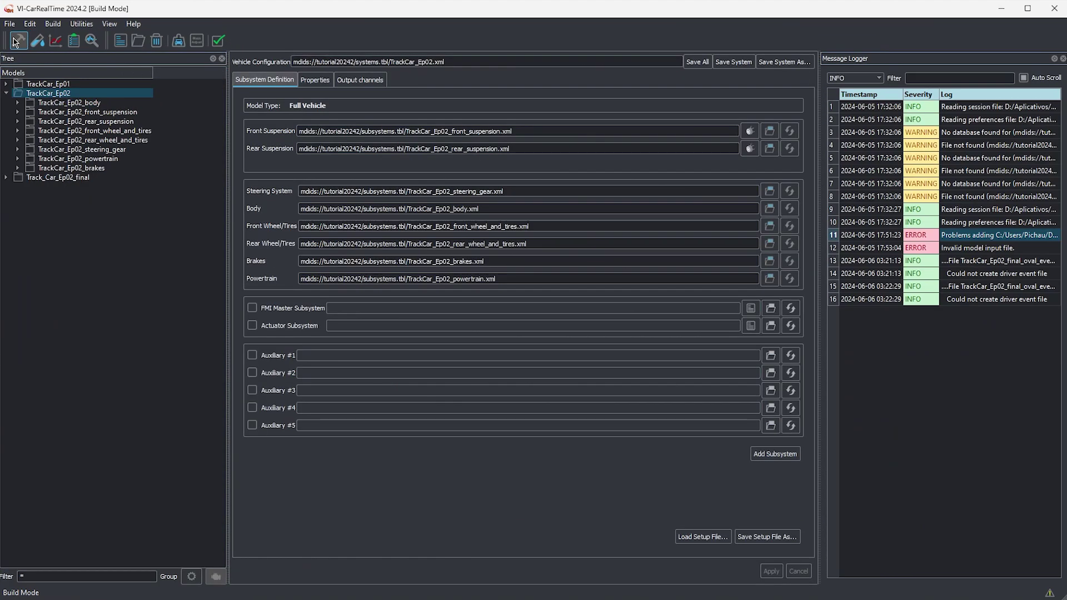
click(95, 111)
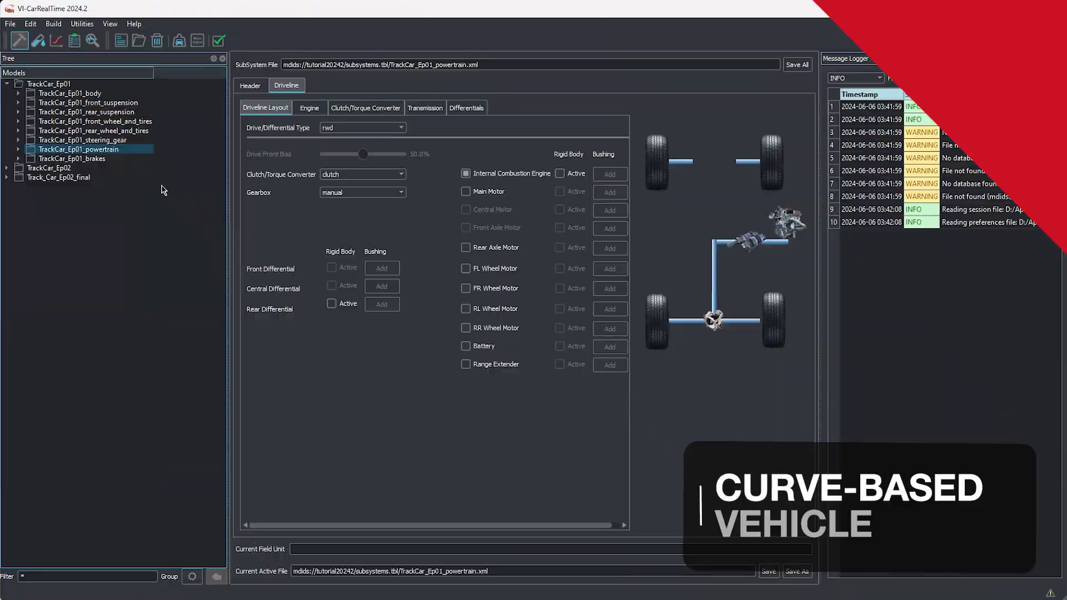
Step: View the engine's Fuel Consumption map curve data, highlighting the z = 1000.0 curve
click(310, 107)
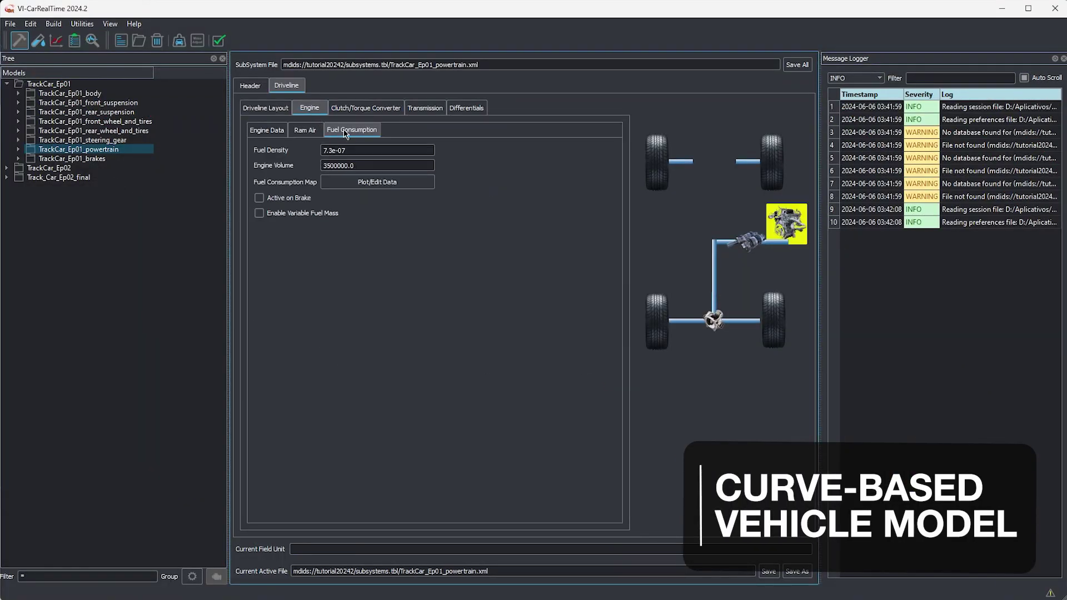
click(376, 183)
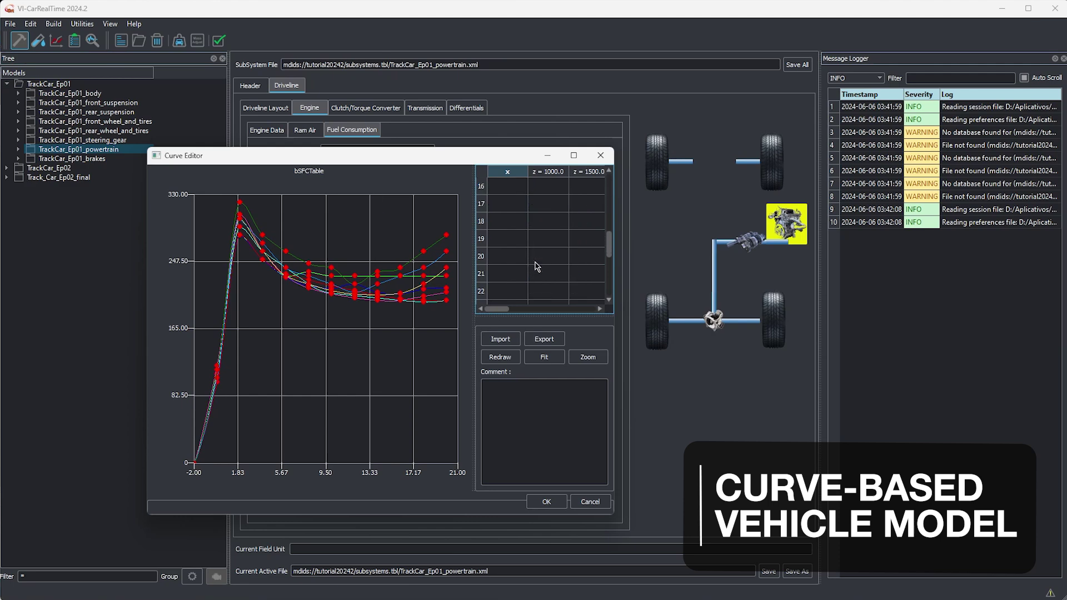
click(536, 261)
click(544, 278)
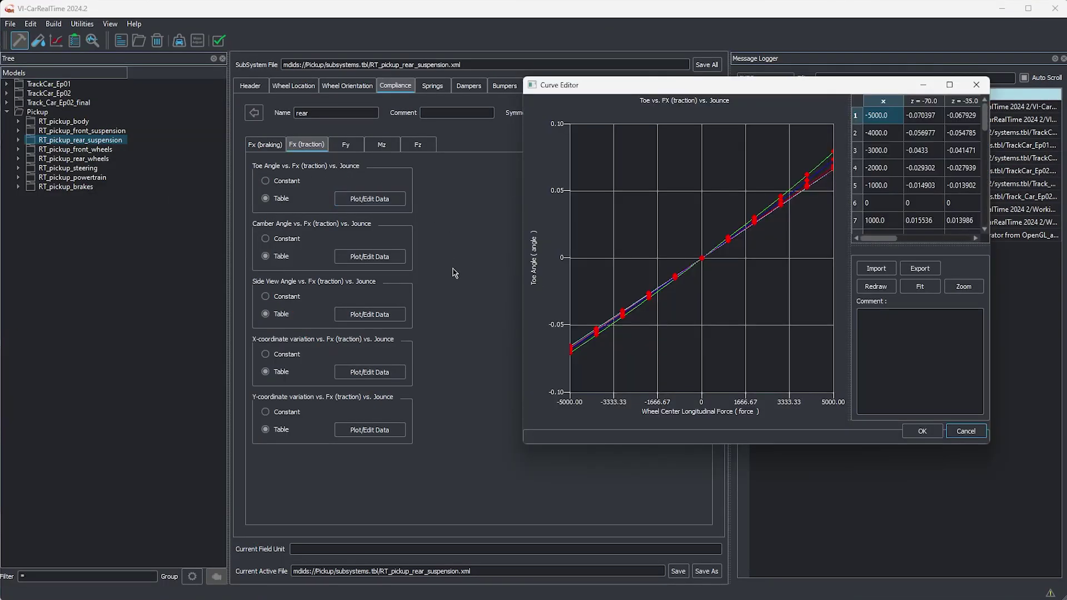
Step: View the Fx traction compliance curves for side view angle and track variation, then close the Curve Editor
click(388, 318)
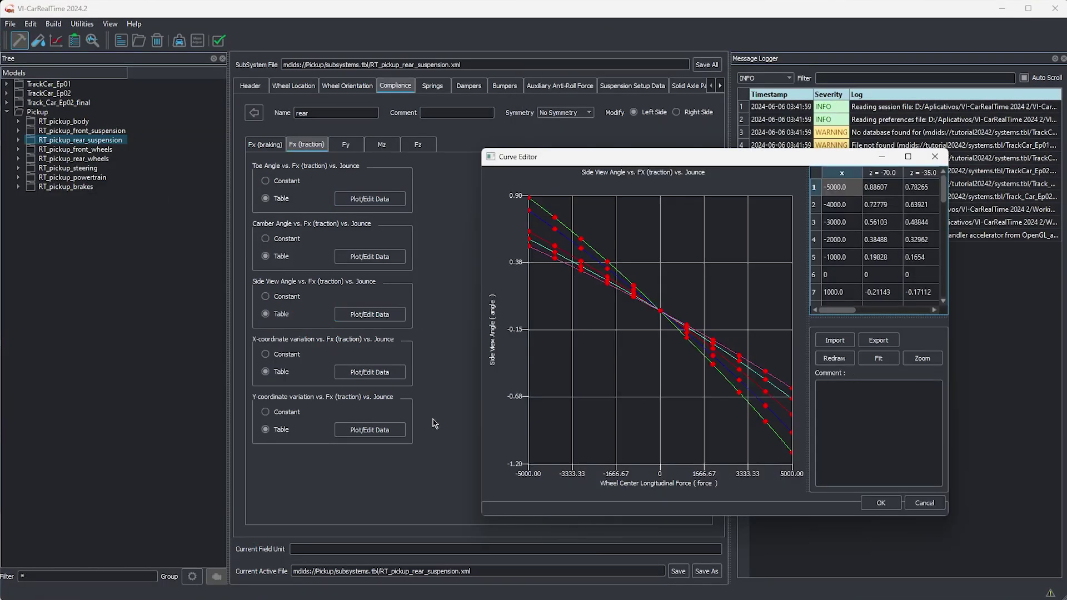
click(382, 431)
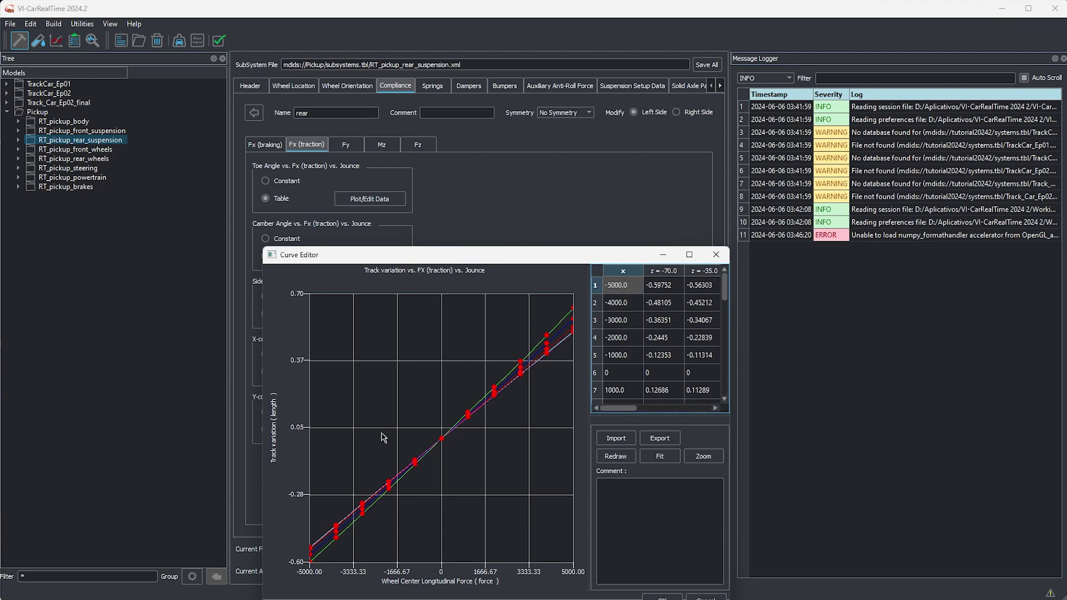
key(Escape)
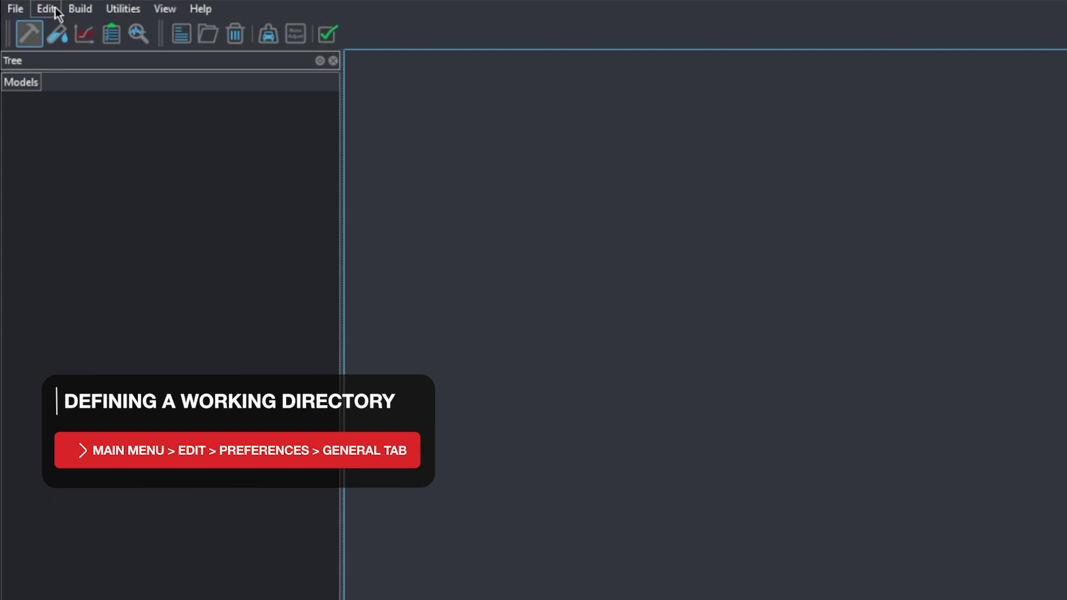
Step: In Preferences, browse the Working Directory to the VI-CarRealTime Projects folder
click(55, 10)
click(63, 31)
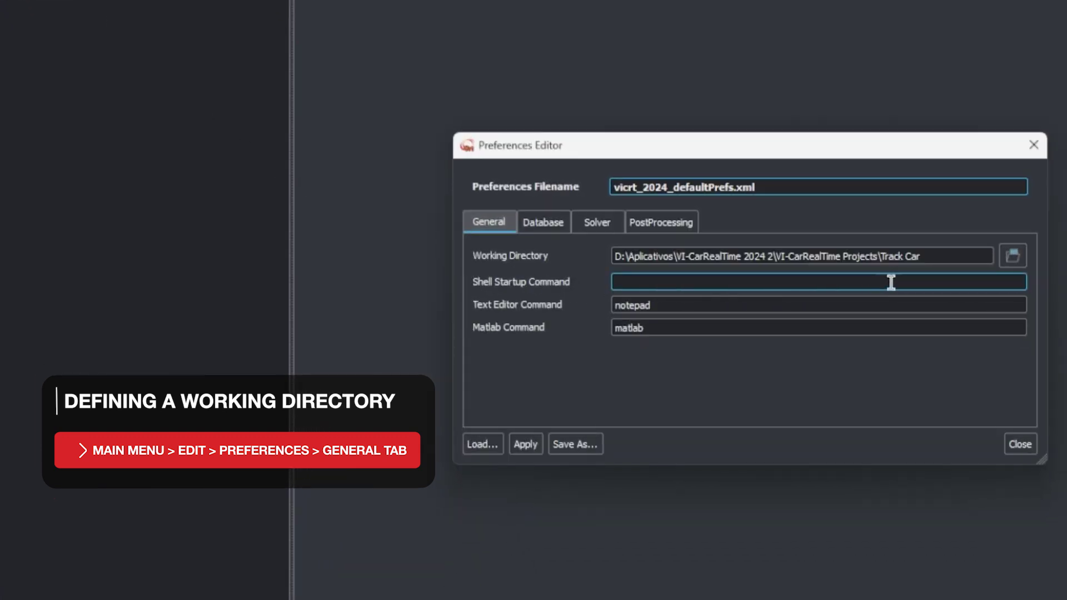
click(962, 251)
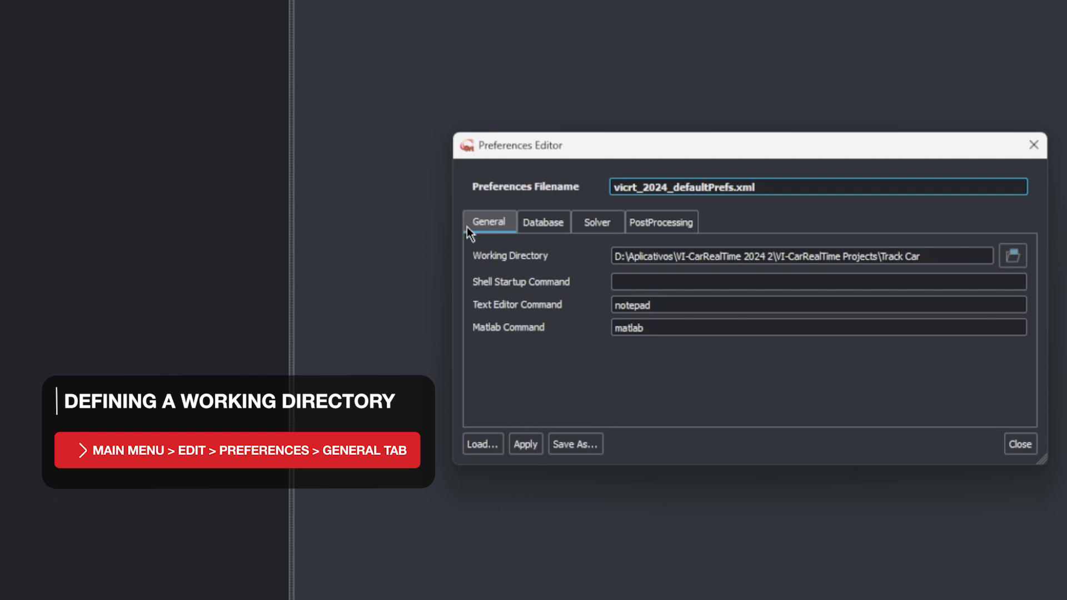
click(1019, 259)
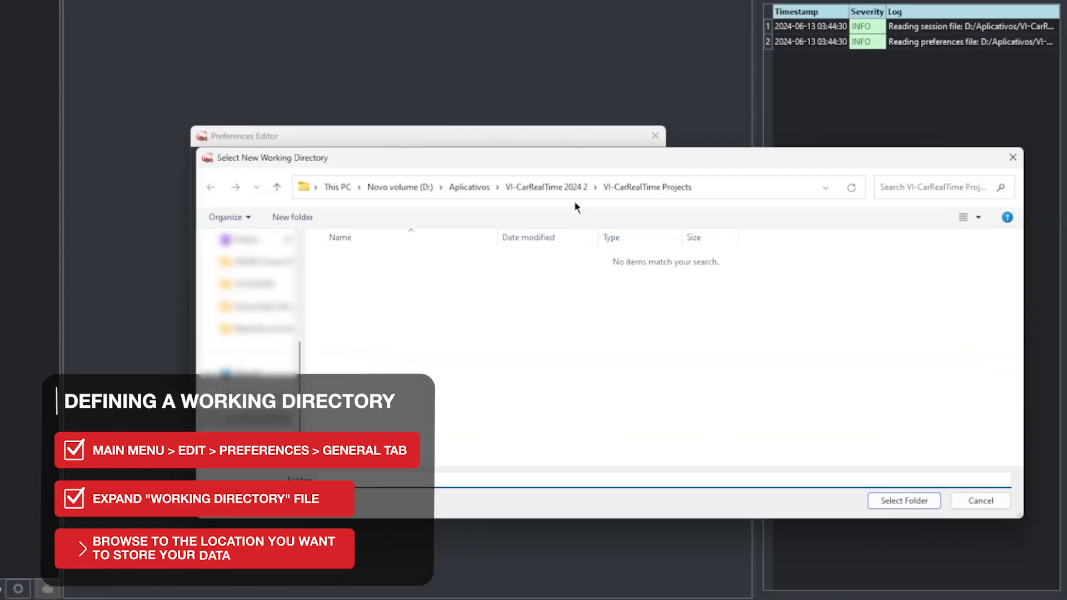
click(901, 211)
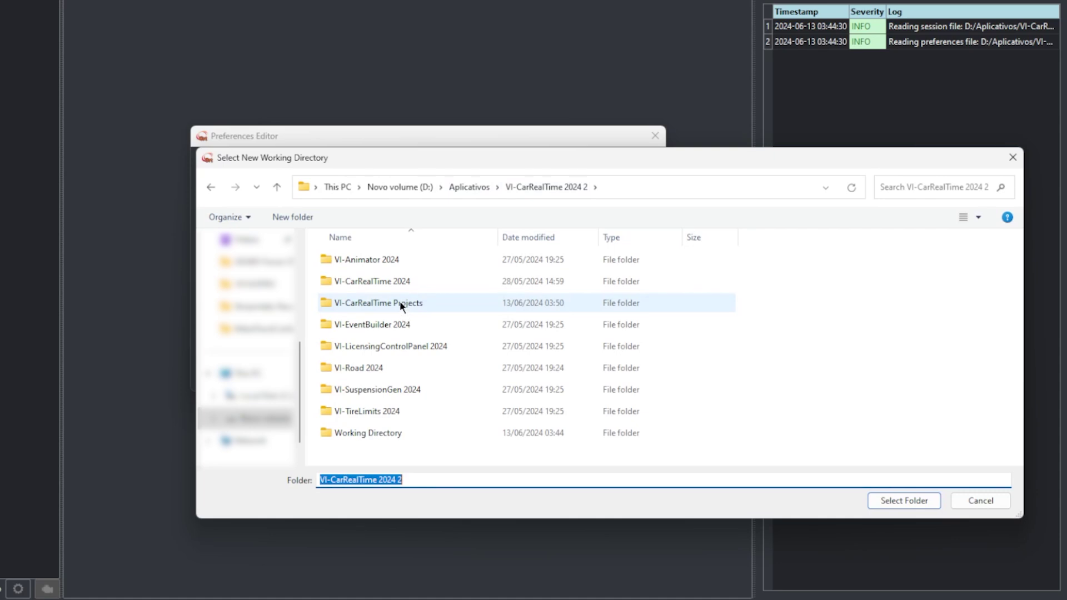
double_click(400, 304)
Step: Create a Track Car folder there, select it as the working directory, and close Preferences
right_click(409, 339)
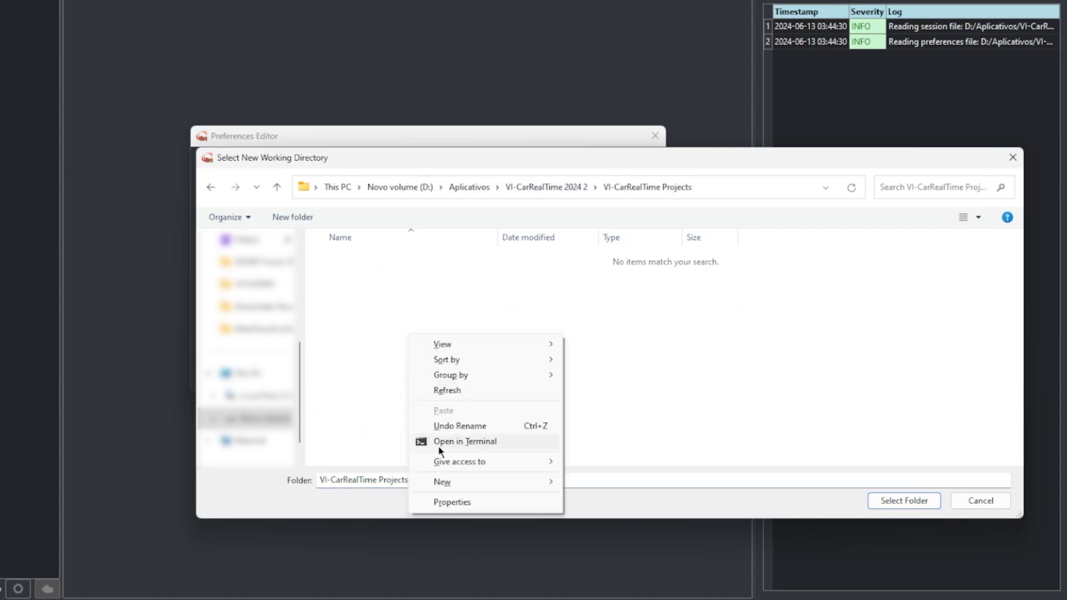
mouse_move(443, 483)
click(597, 489)
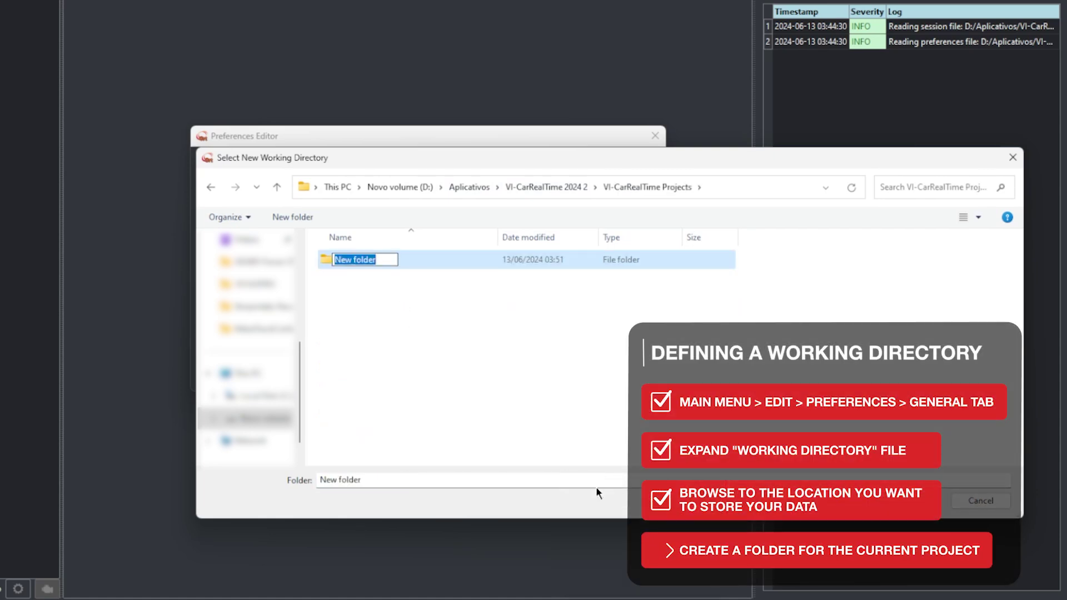
text(Track Car)
key(Return)
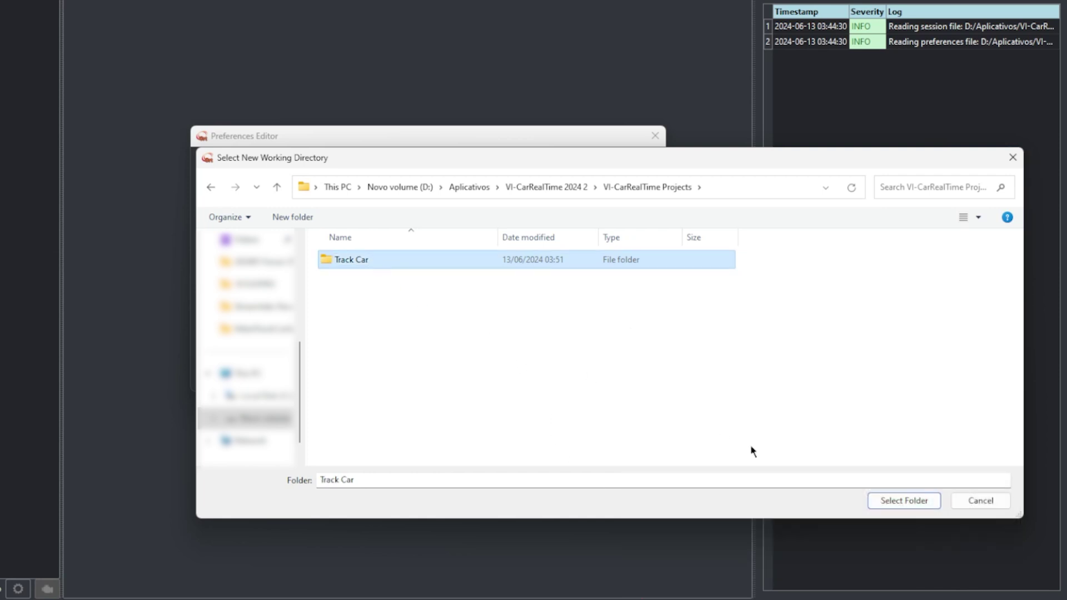
click(880, 504)
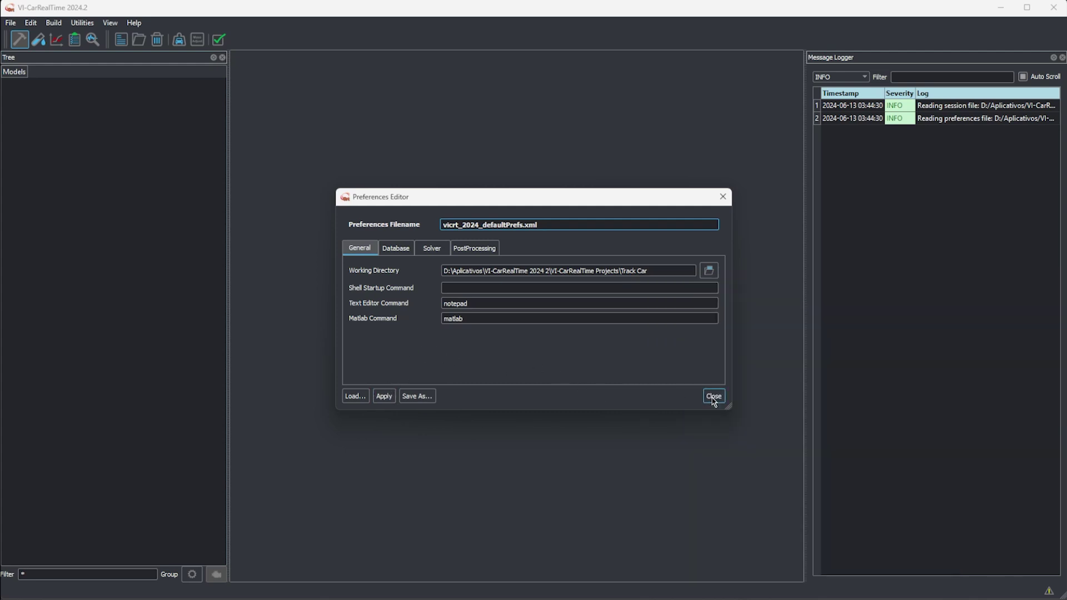
click(714, 396)
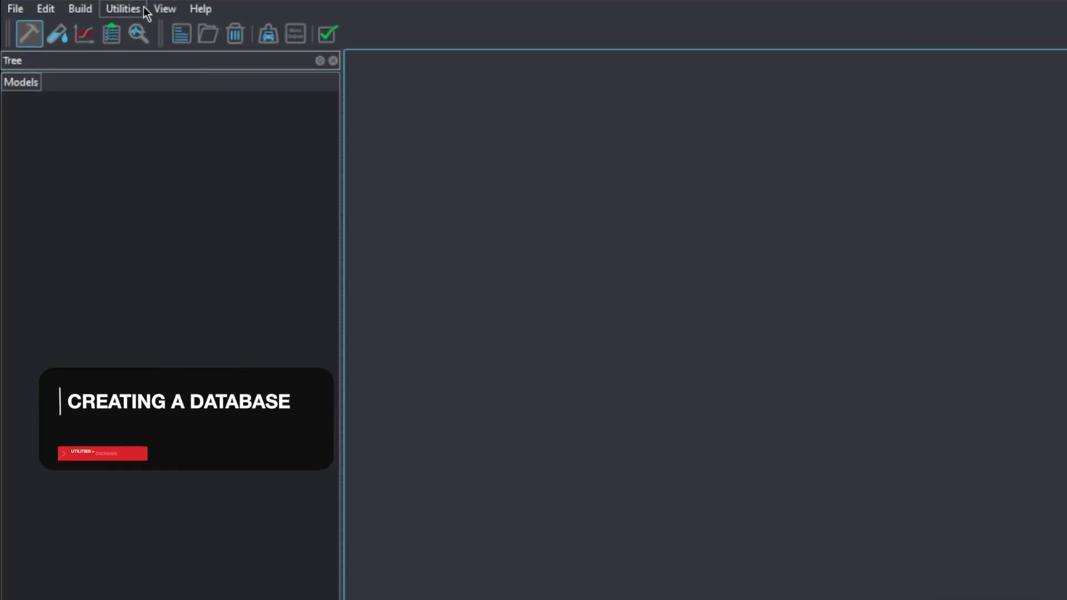
Step: Use Database Utilities to create track_car.cdb in the Track Car folder
click(141, 10)
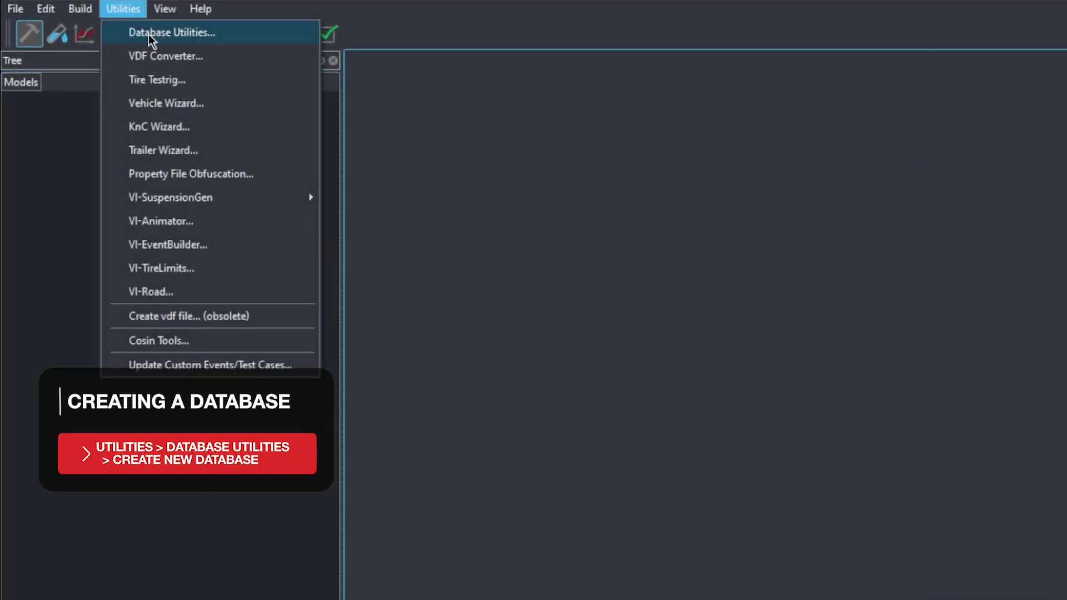
click(149, 33)
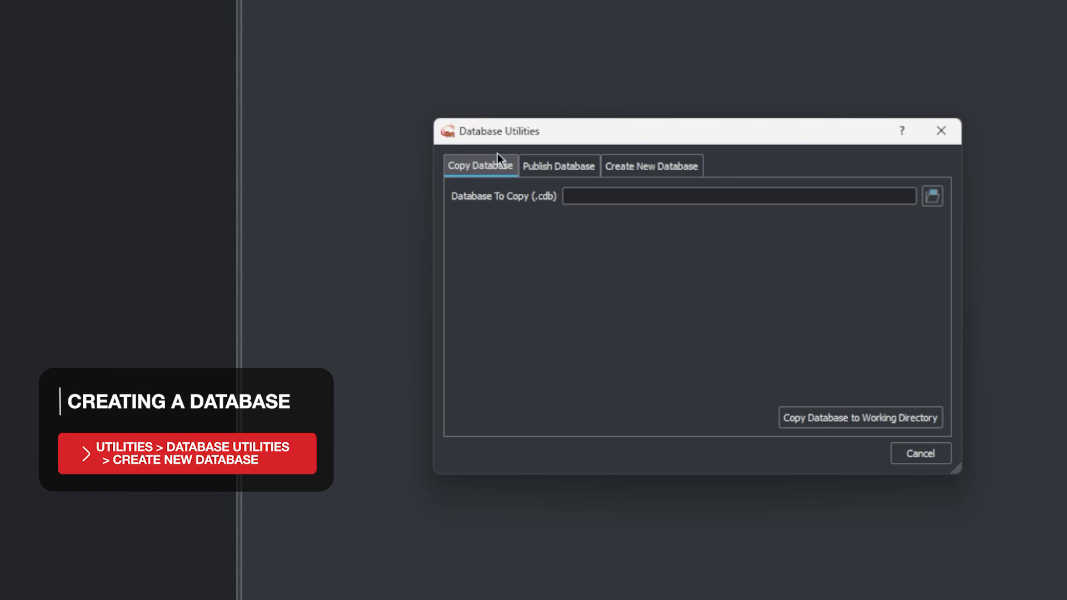
click(628, 161)
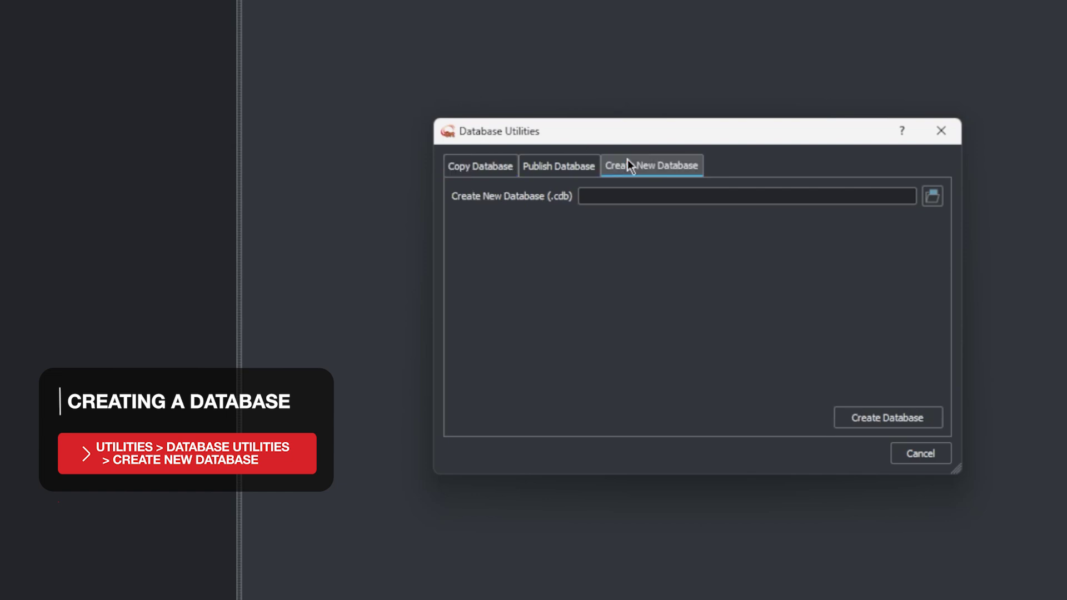
click(932, 196)
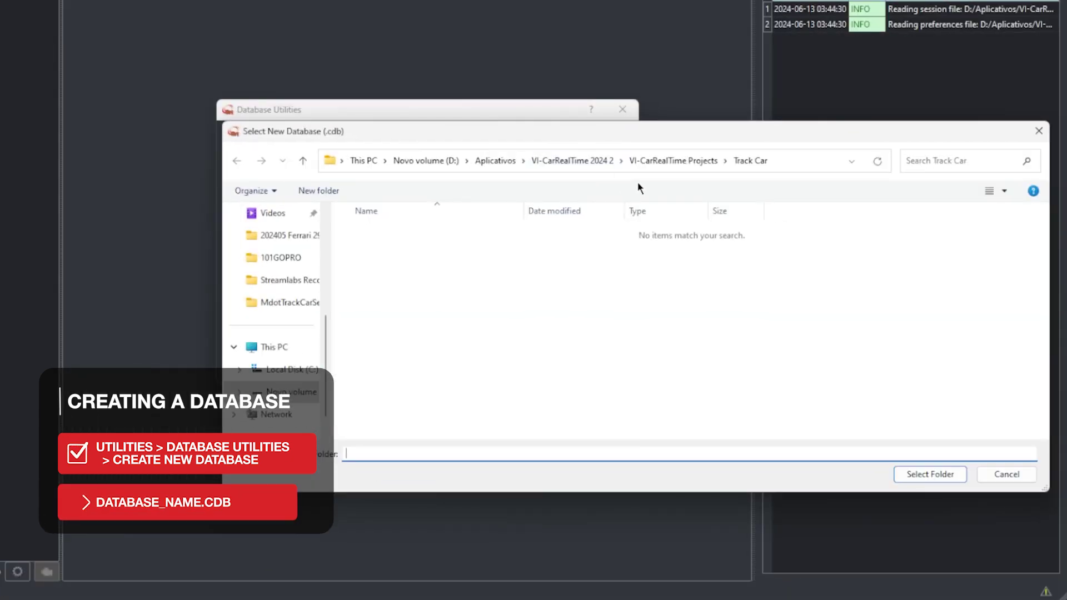
click(918, 474)
click(588, 163)
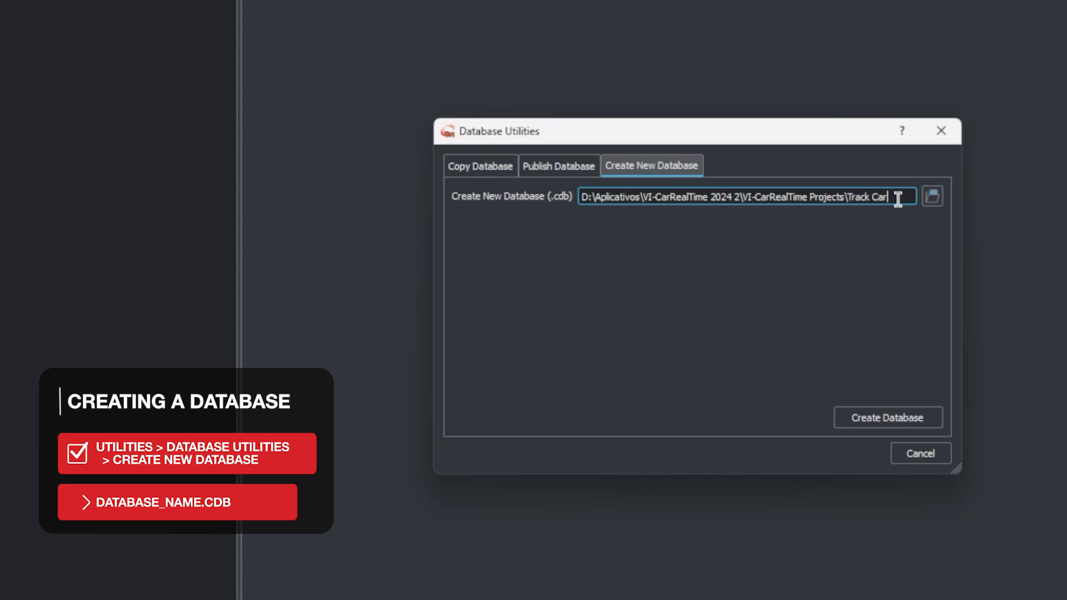
text(\track_car.c)
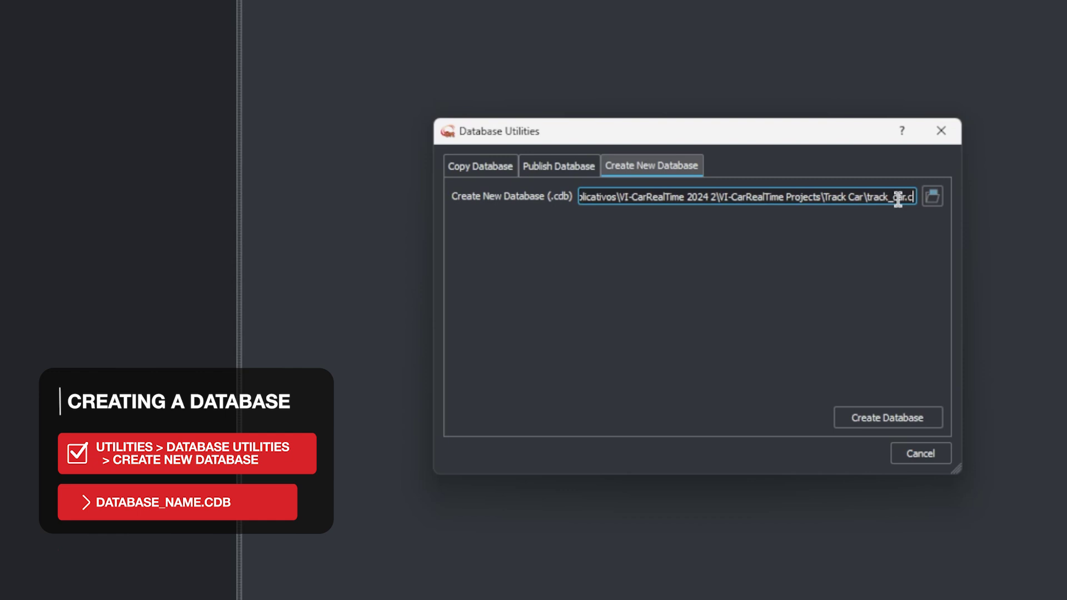
text(db)
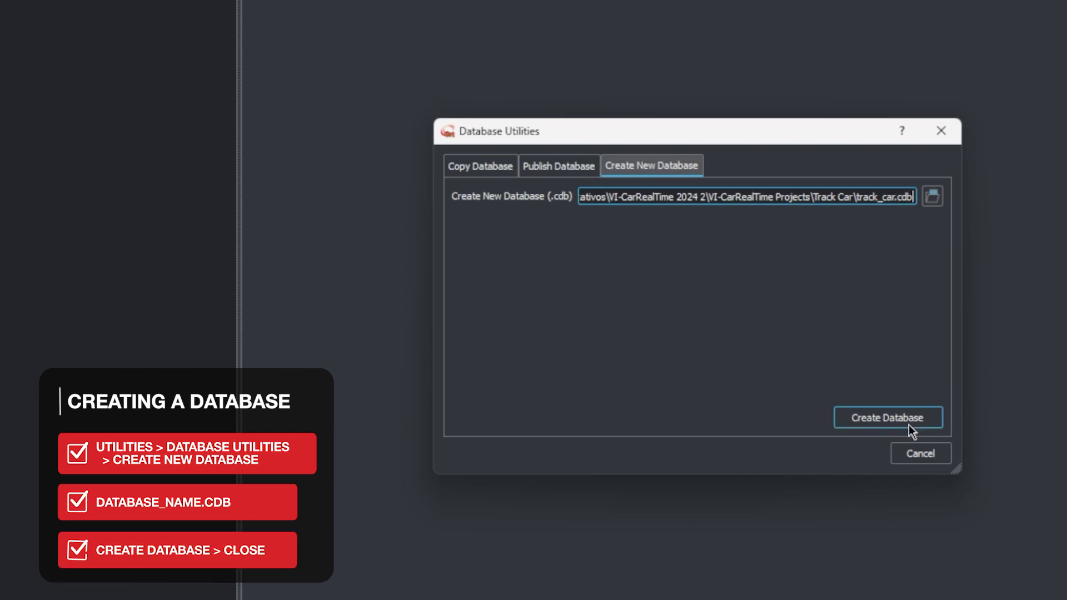
click(909, 428)
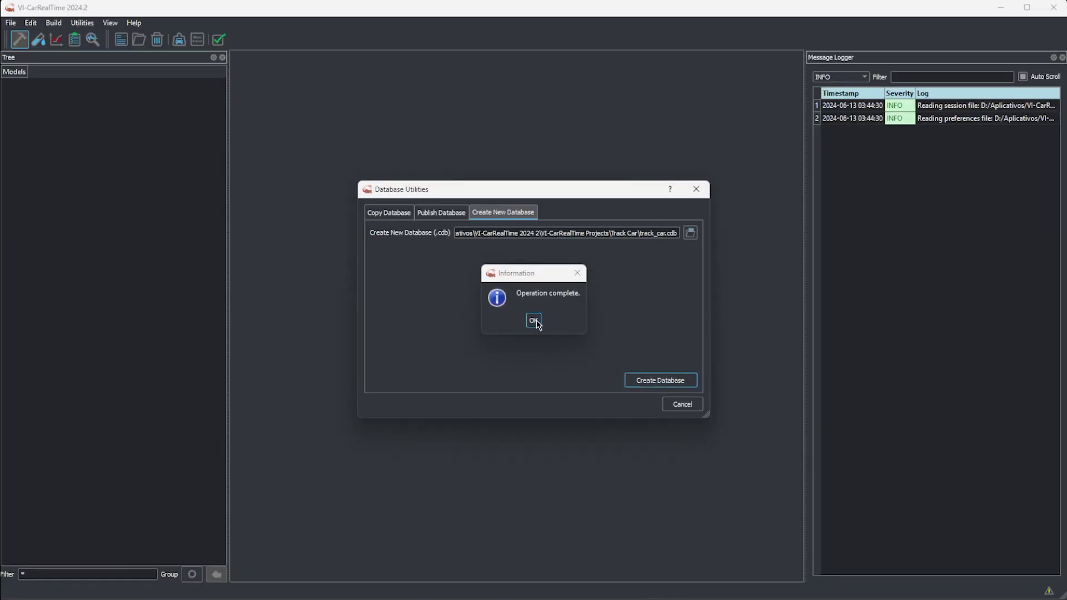
click(605, 324)
click(772, 426)
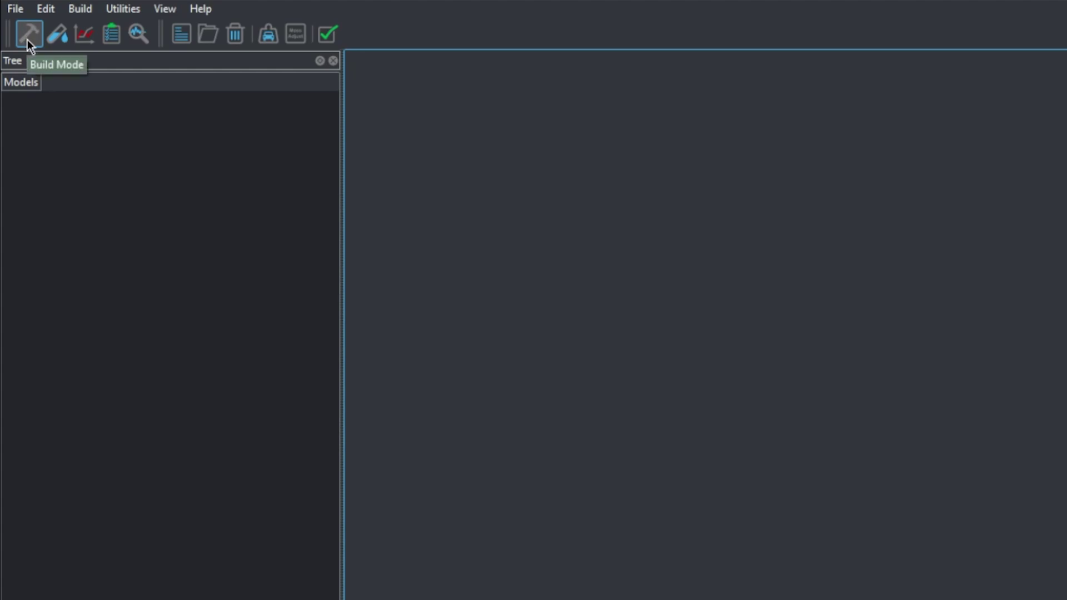
Step: Enter Build Mode with the hammer toolbar button
click(30, 35)
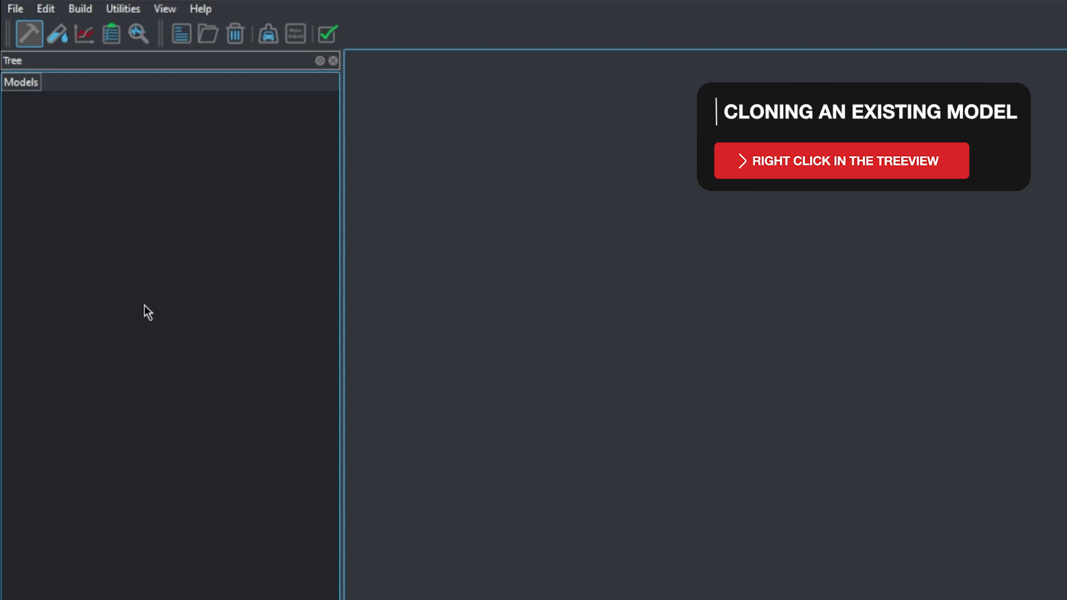
Step: Load the SportCar model from mdids://SportCar/ using SportCar.xml
right_click(191, 208)
click(226, 223)
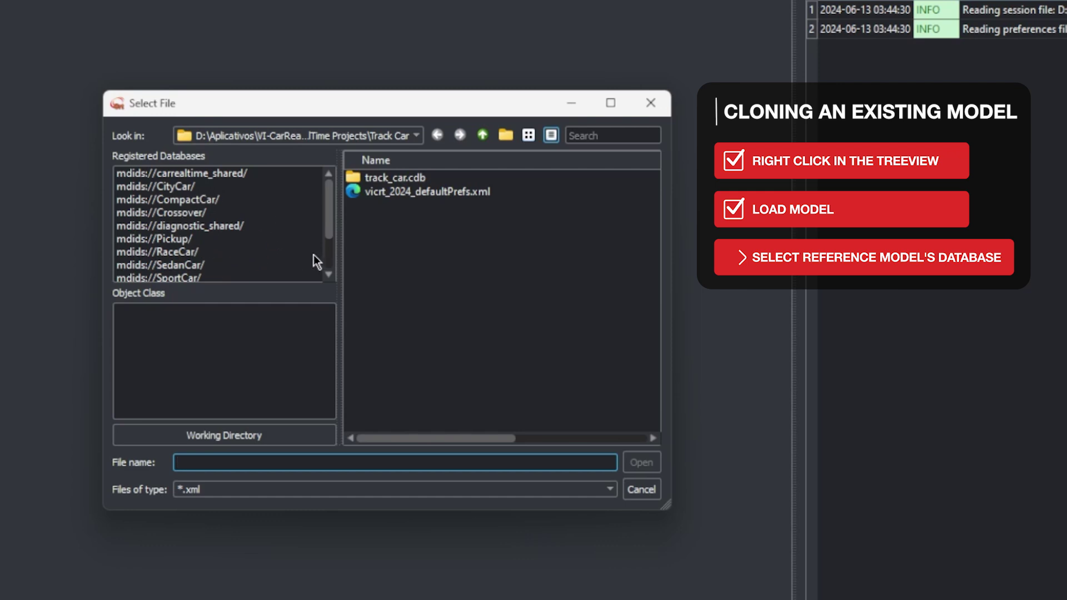
scroll(285, 249, down, 1)
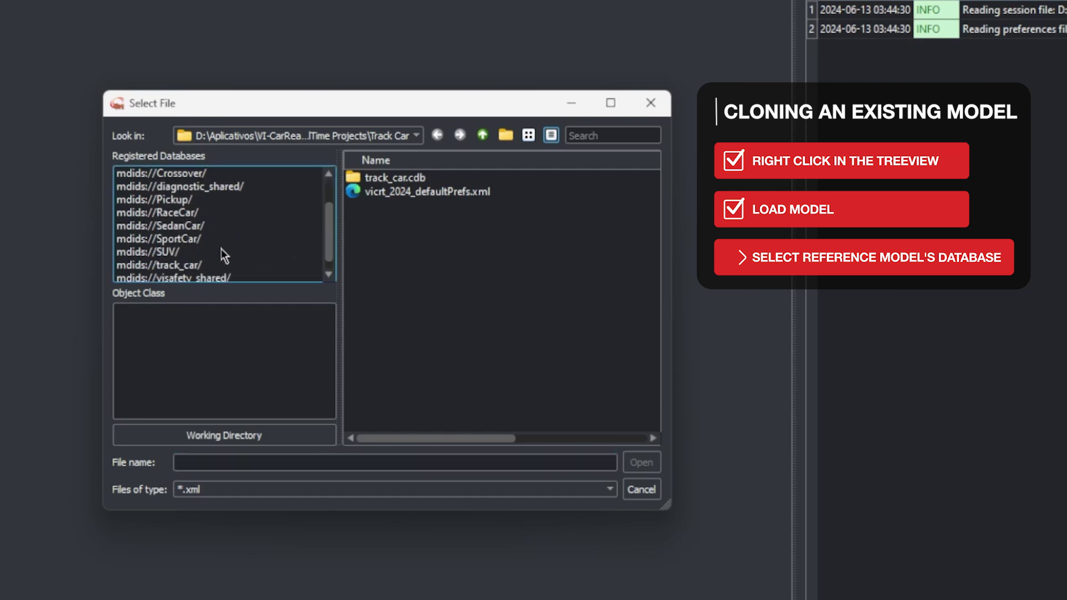
click(166, 240)
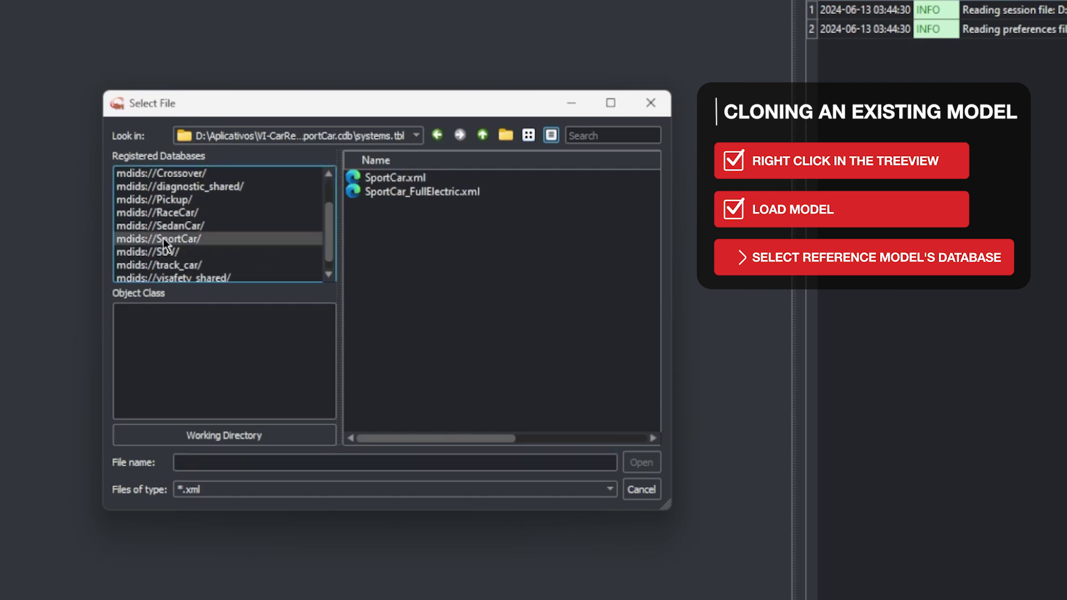
click(402, 175)
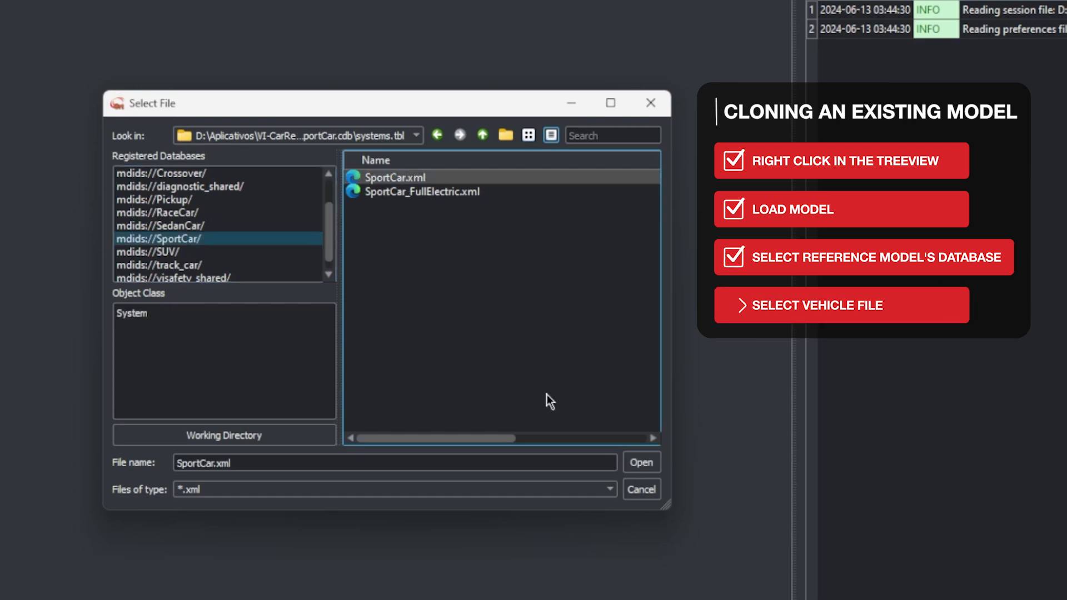
click(645, 462)
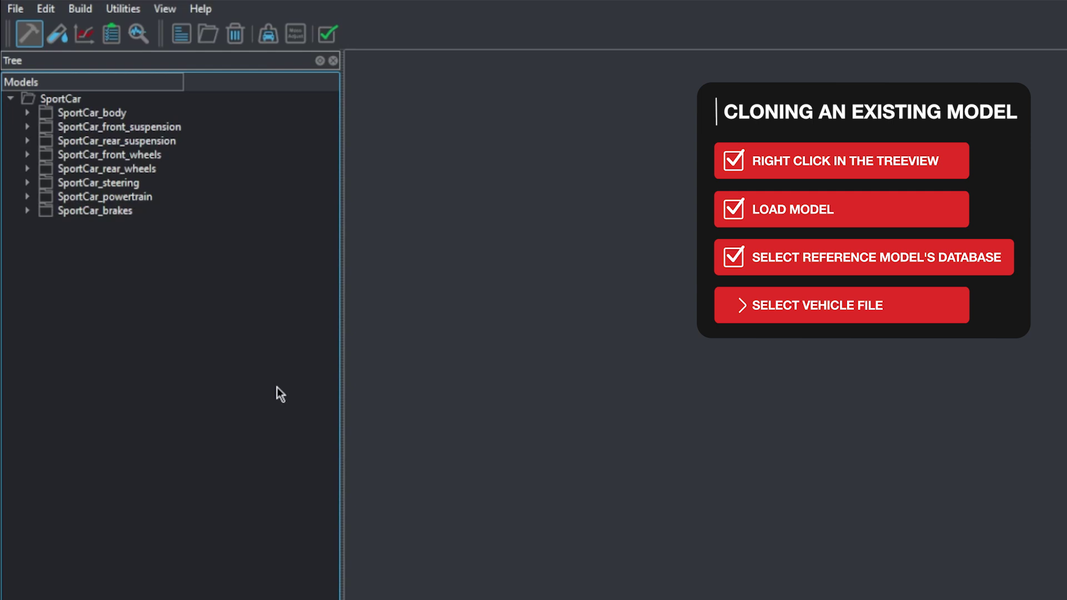
Step: Clone SportCar as a new model named TrackCar in the track_car database
right_click(62, 100)
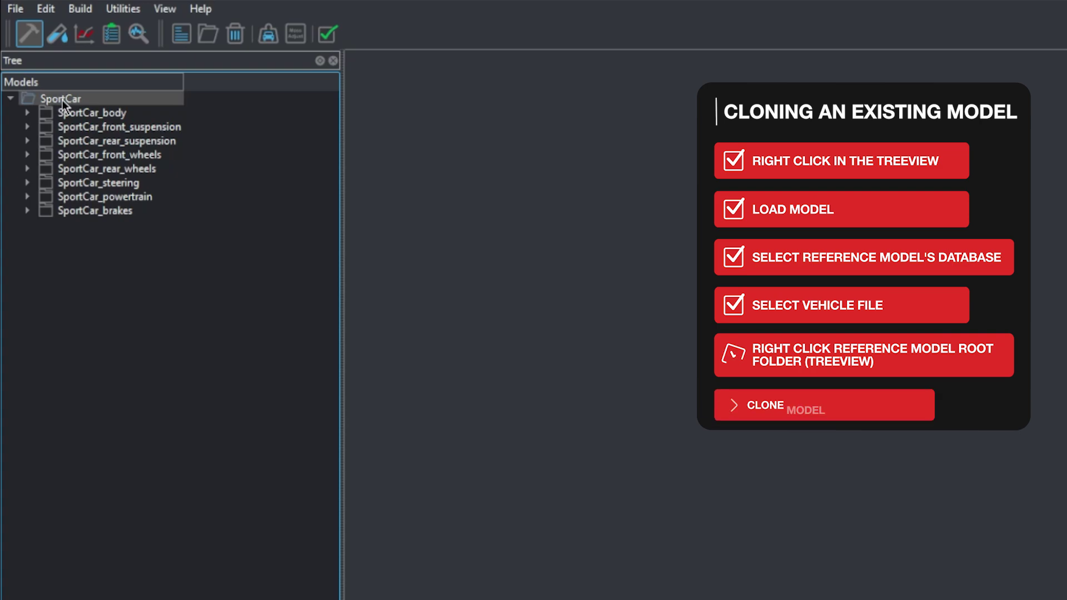
click(136, 162)
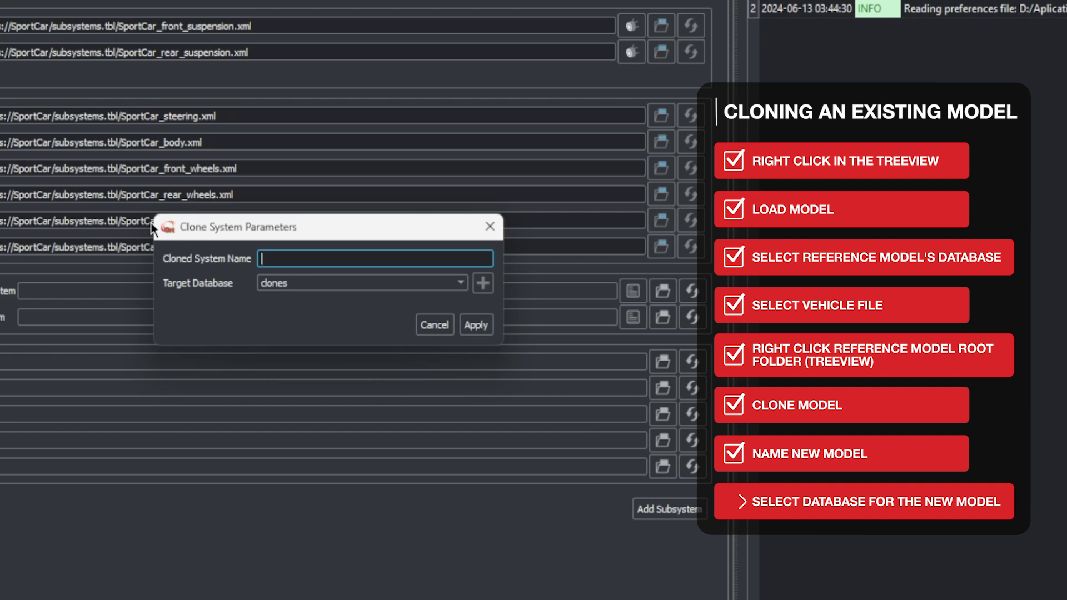
text(TrackCar)
click(386, 278)
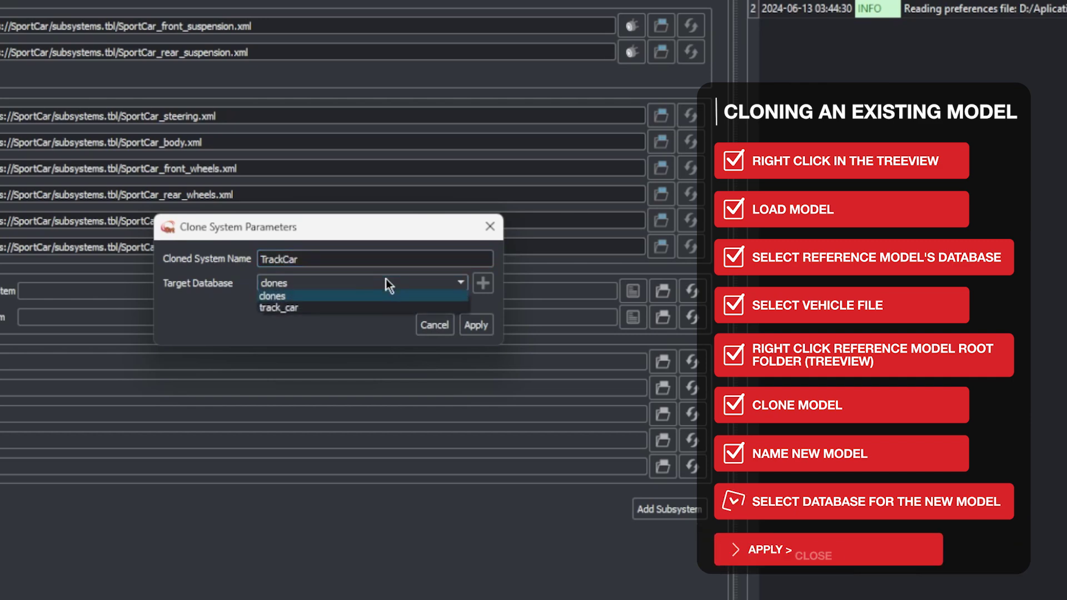
click(383, 307)
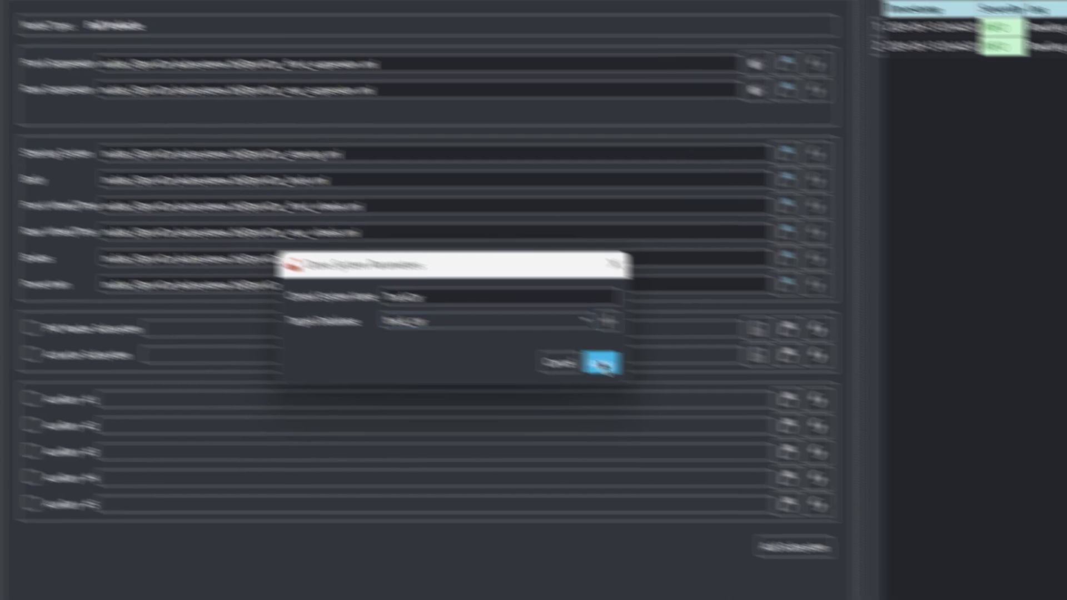
click(603, 364)
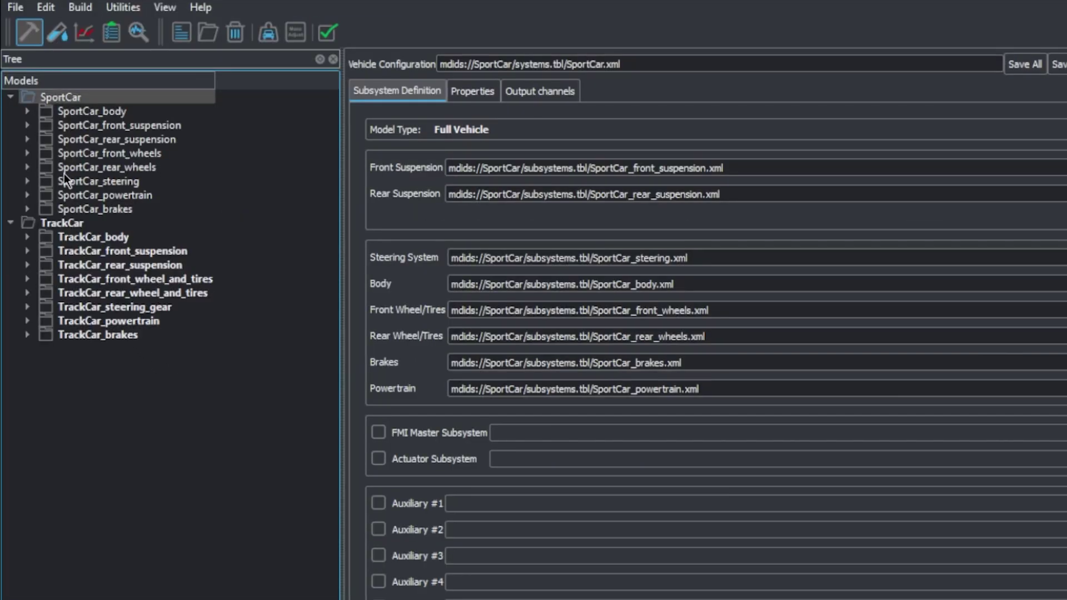
Step: Delete the SportCar model from the tree, keeping only TrackCar
right_click(72, 99)
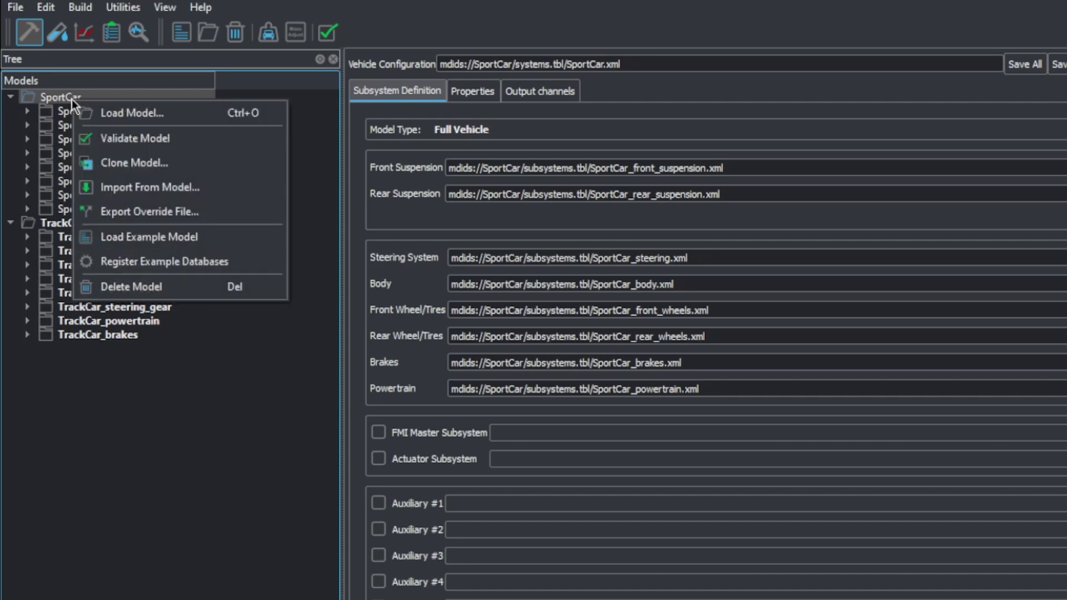
key(Escape)
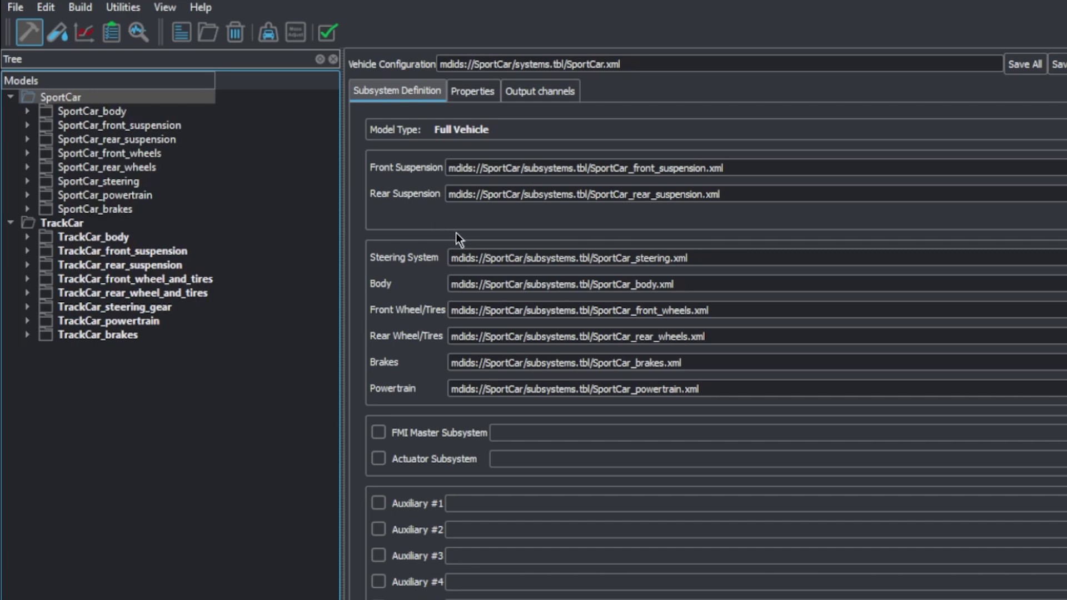
Step: Open TrackCar's Vehicle Configuration and Save All to the track_car database
click(61, 99)
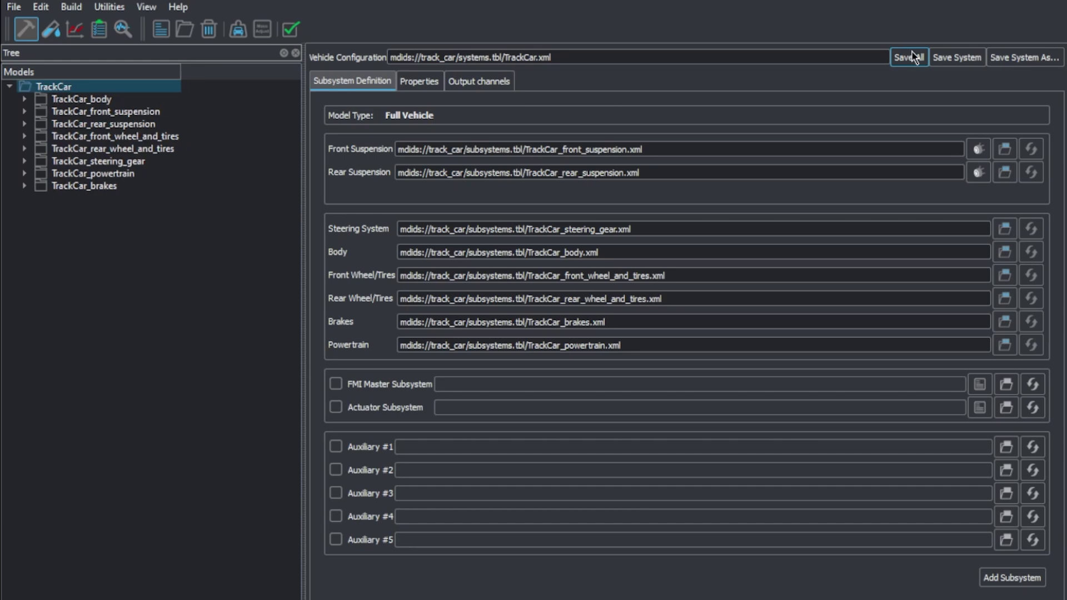
click(912, 56)
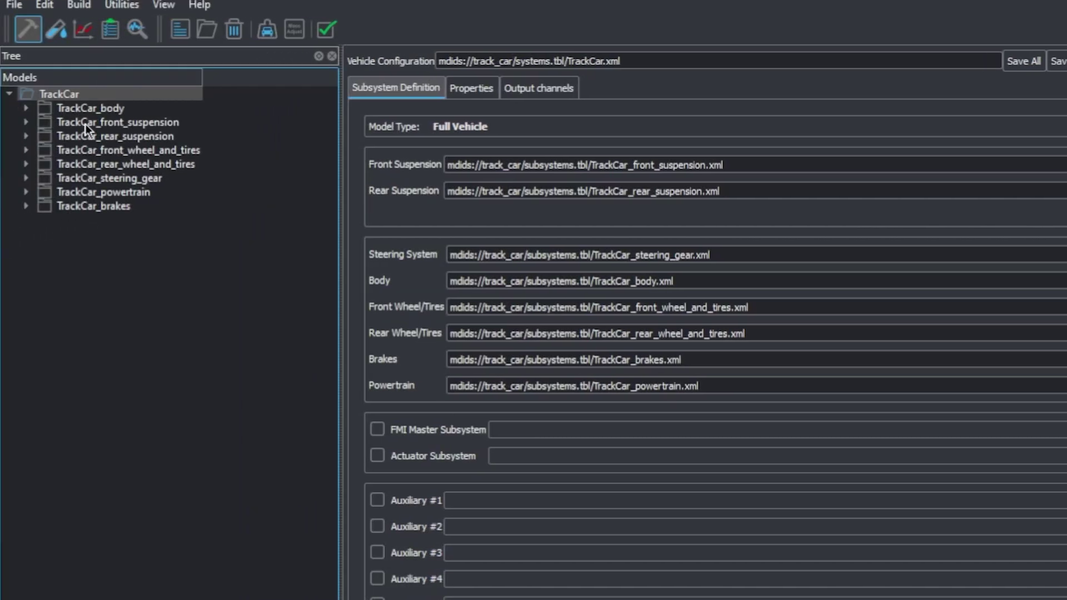
Step: Show the Springs settings of TrackCar_front_suspension
click(85, 124)
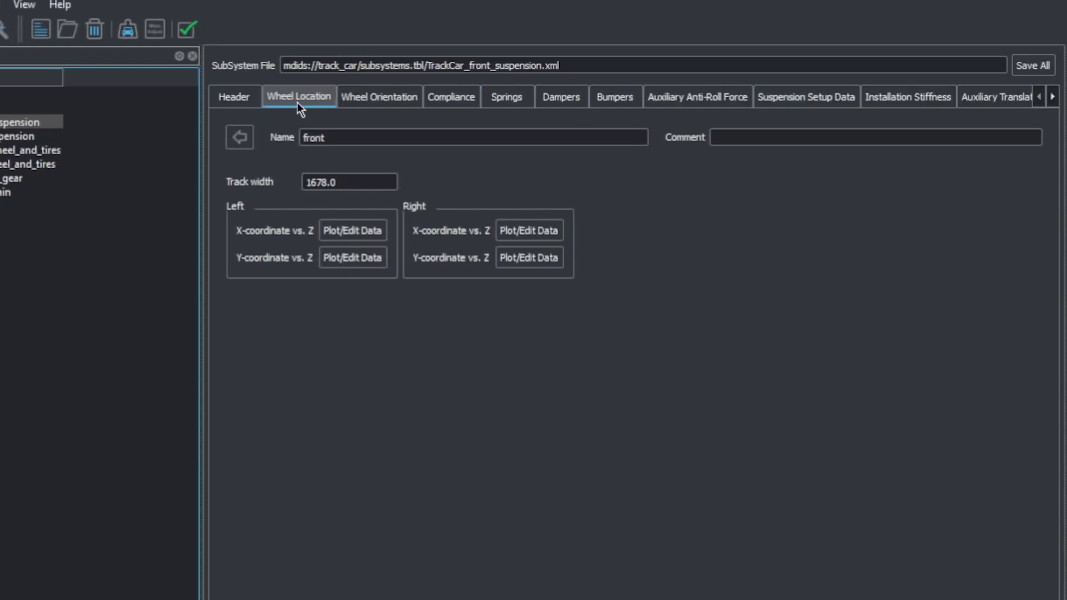
click(501, 104)
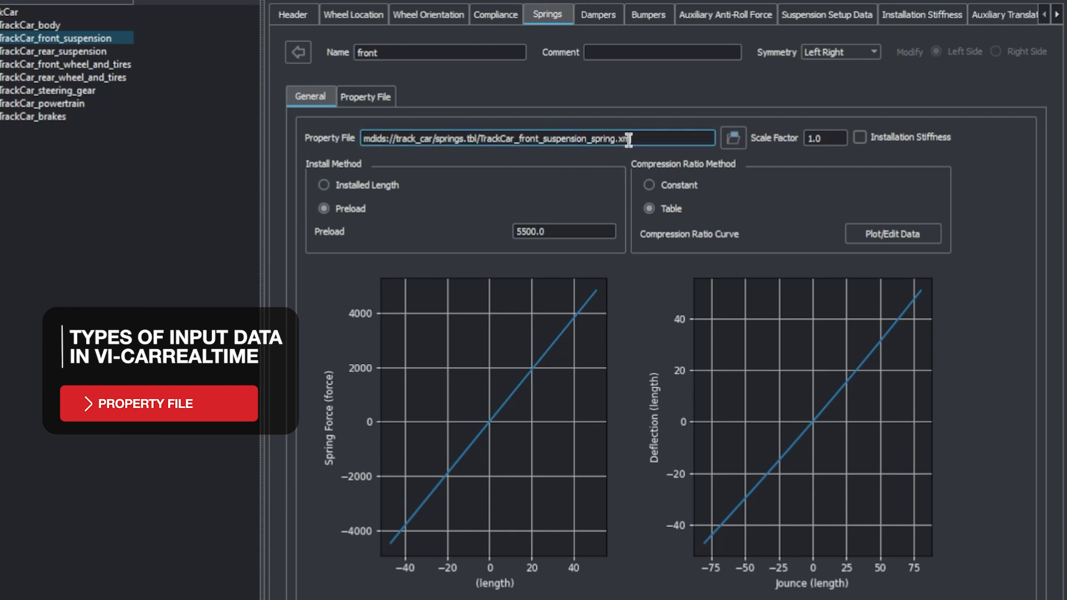
click(730, 139)
click(736, 199)
click(736, 218)
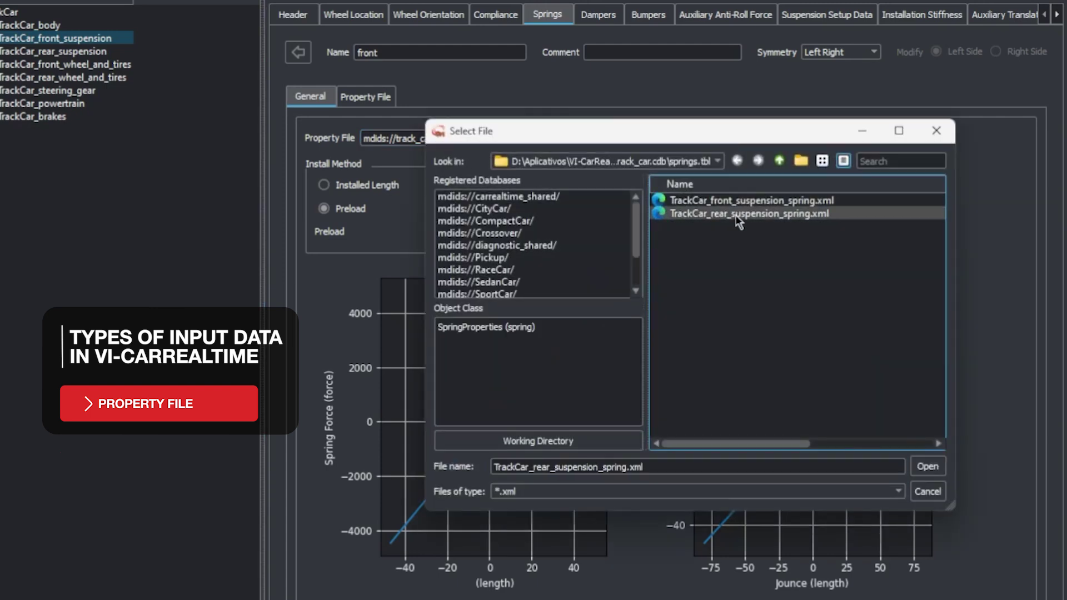
click(941, 493)
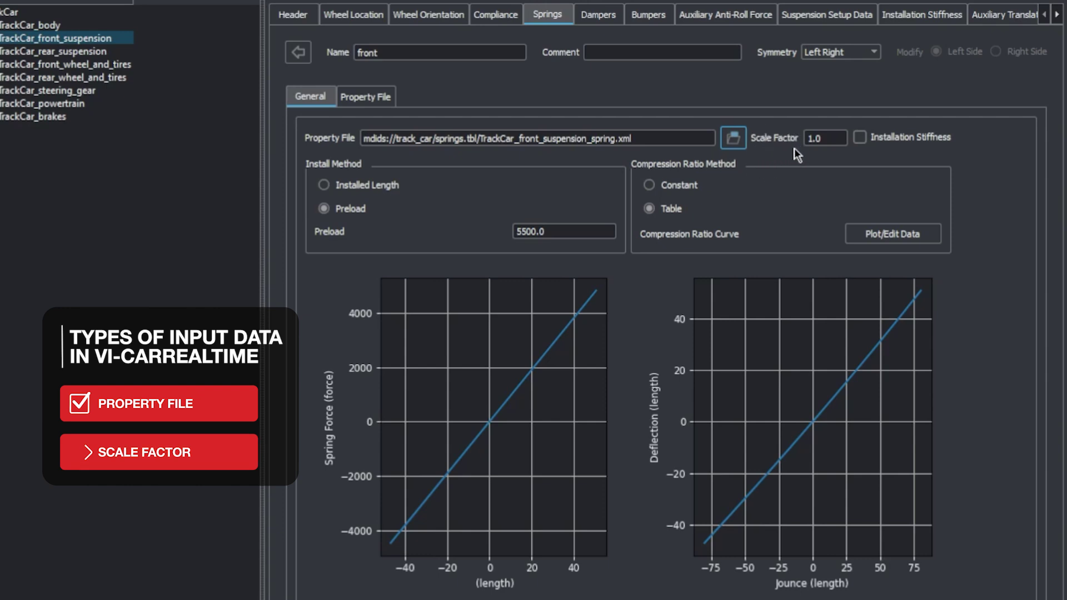
click(826, 137)
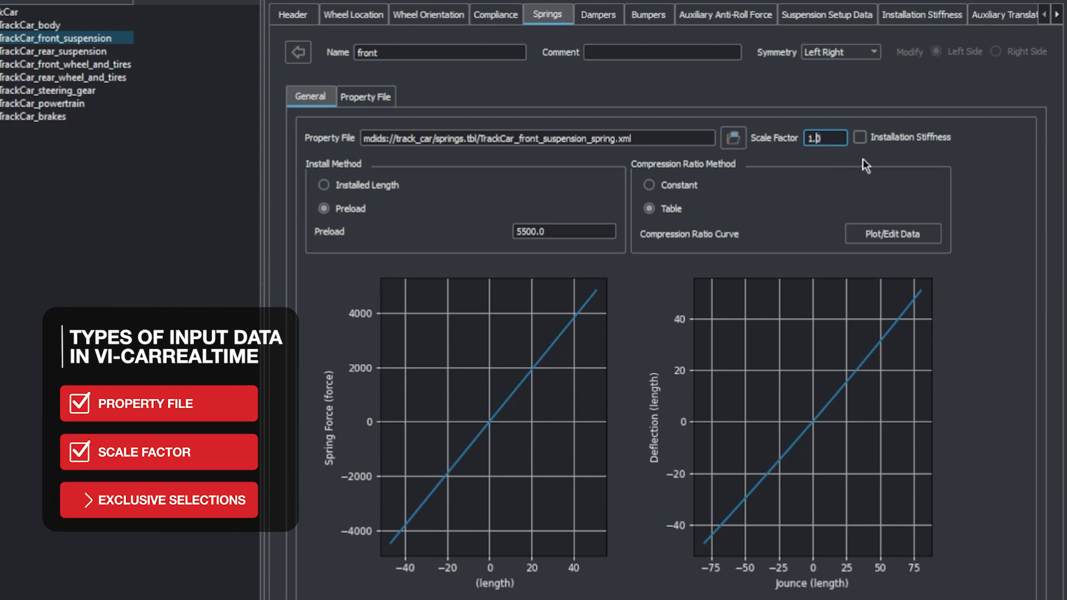
key(BackSpace)
text(5)
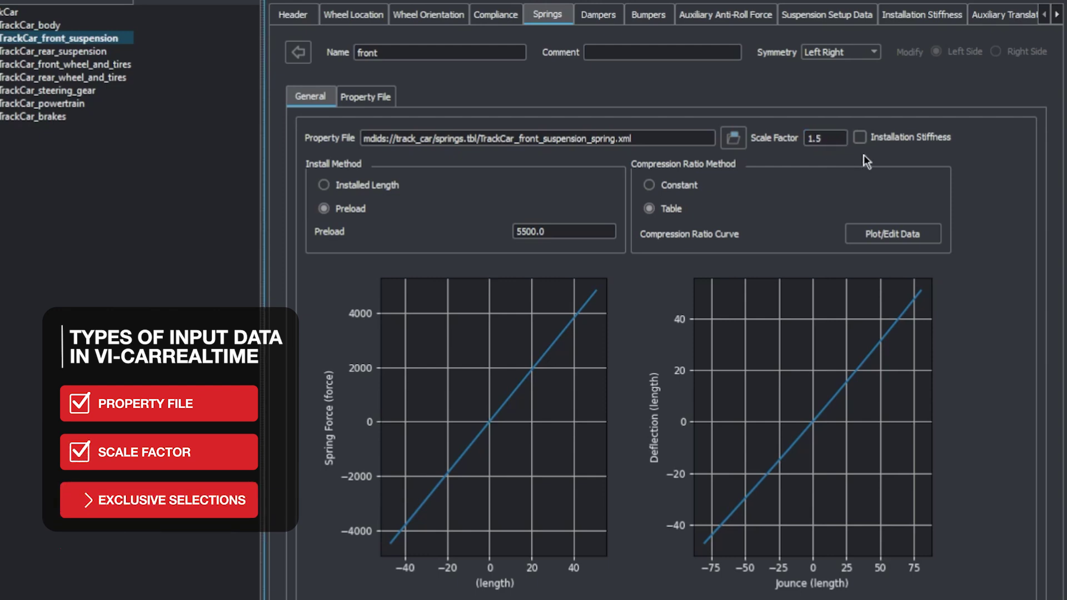
key(Return)
key(ctrl+z)
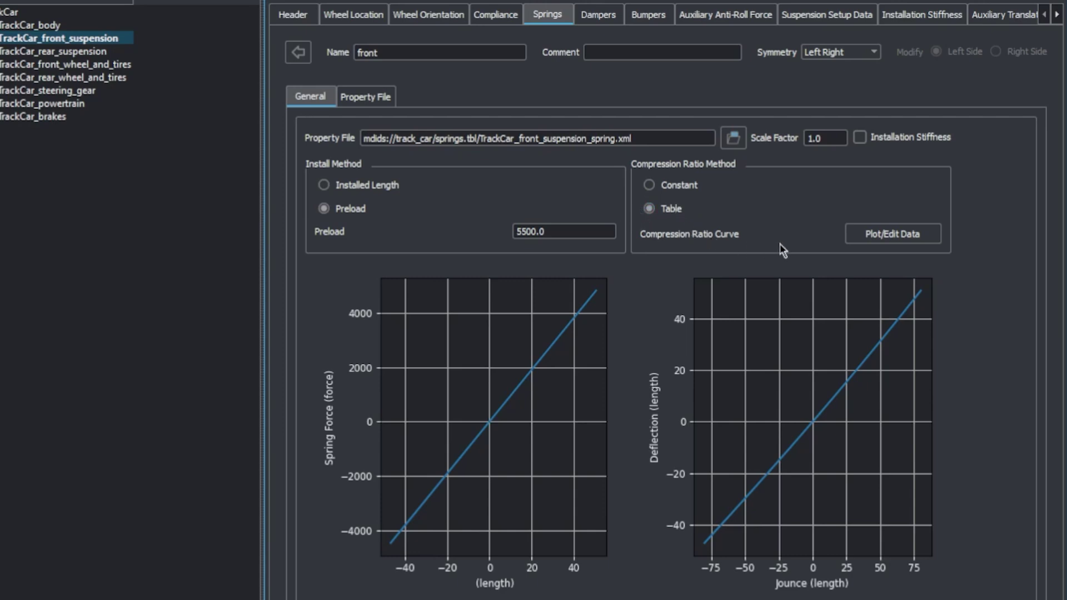
Step: Review the compression ratio and front spring deflection-versus-jounce curves, then orbit the pickup's front suspension
click(866, 238)
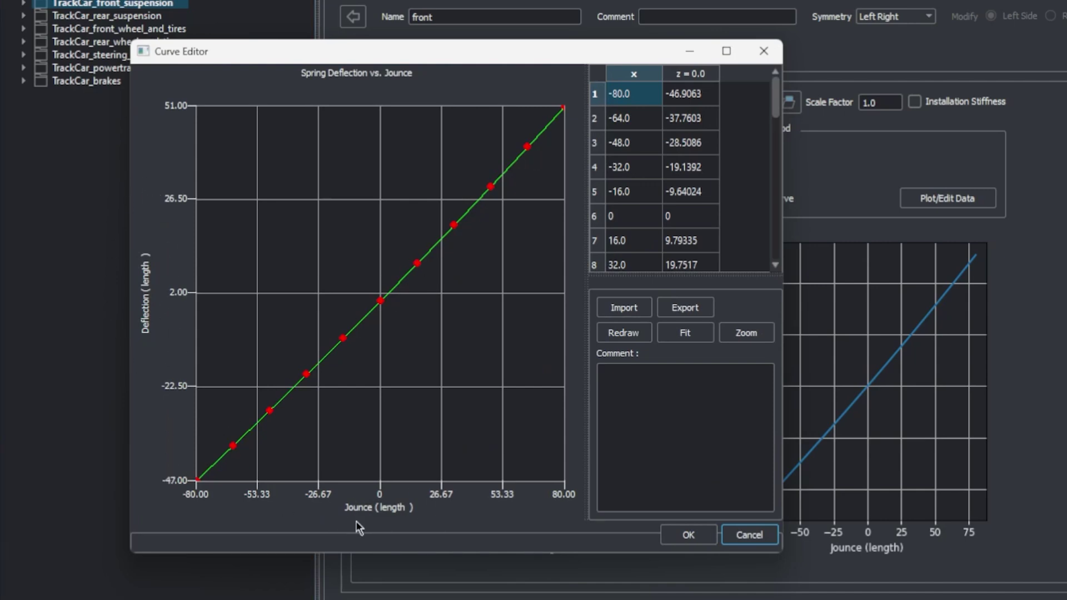
click(712, 532)
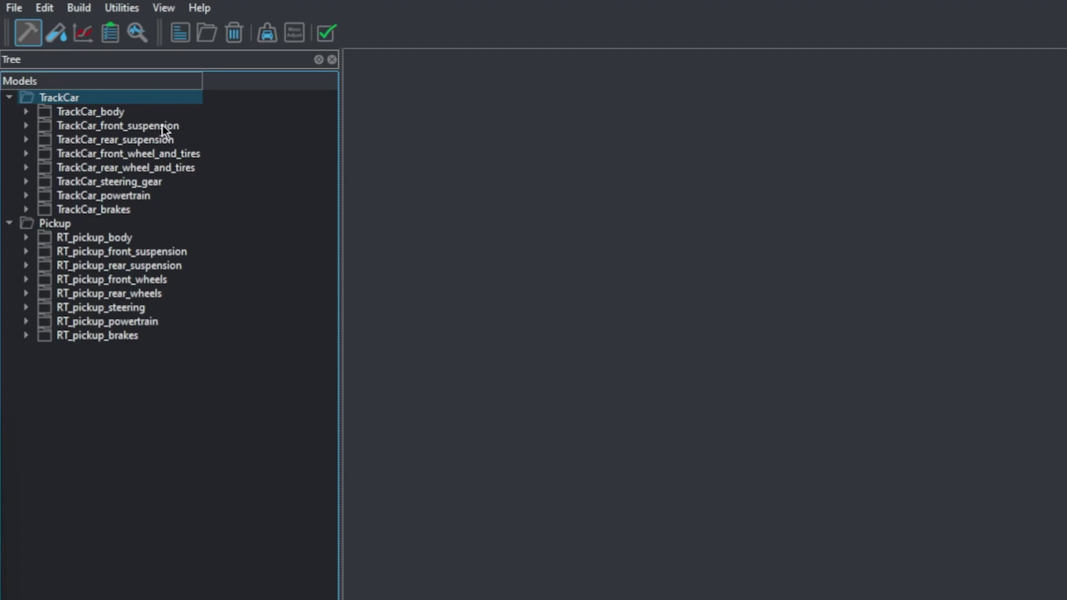
click(163, 125)
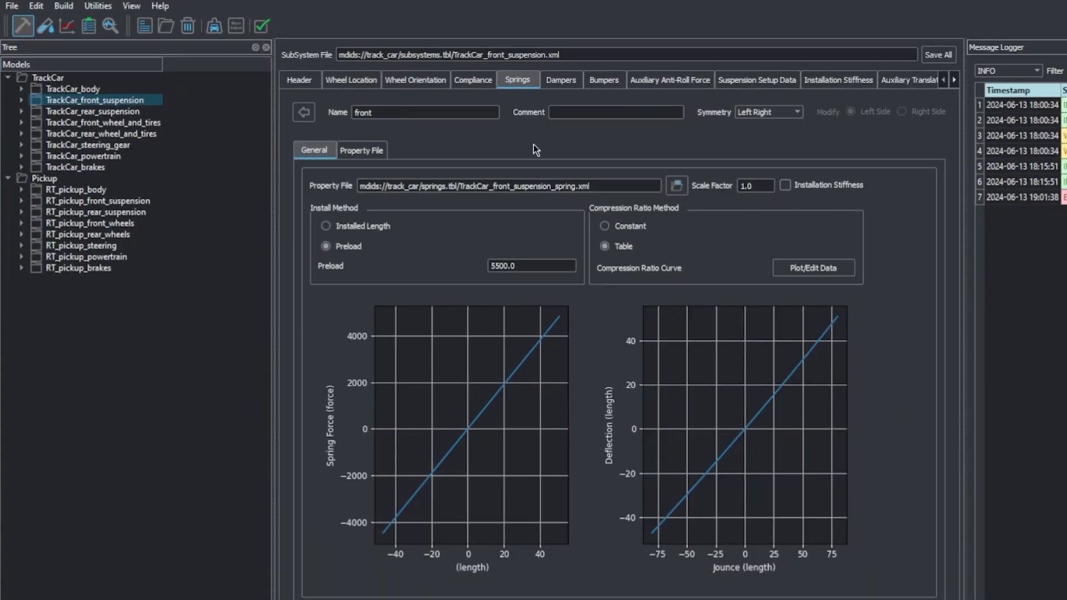
click(820, 272)
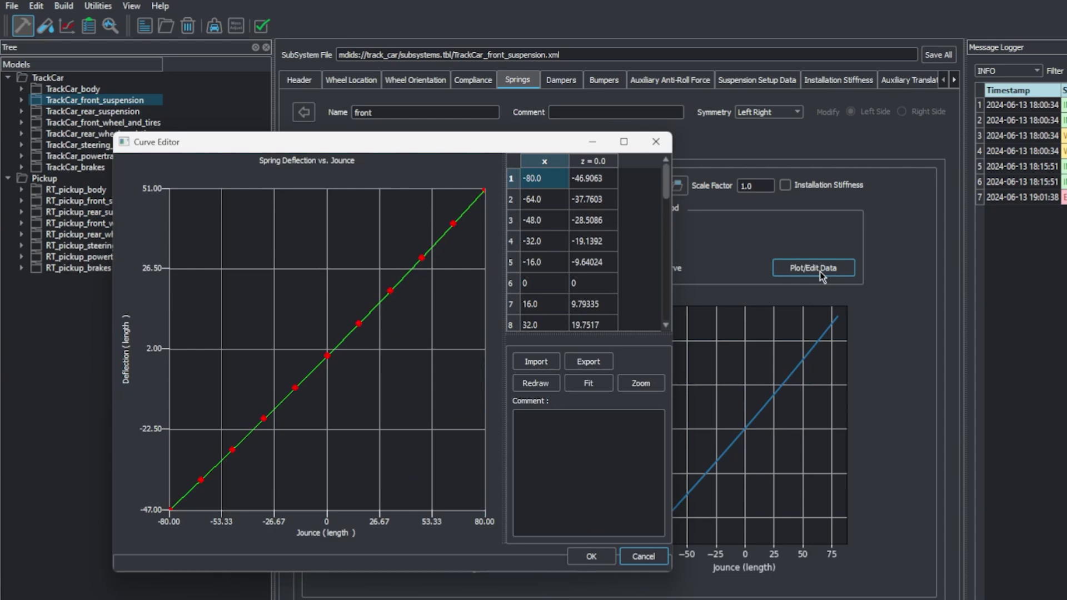
click(656, 143)
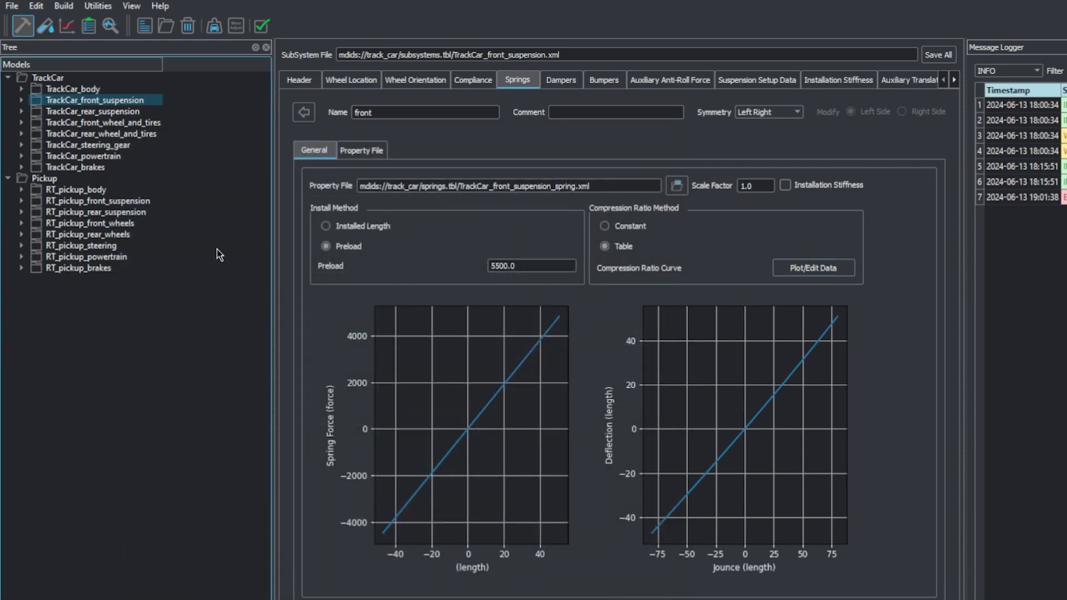
click(147, 202)
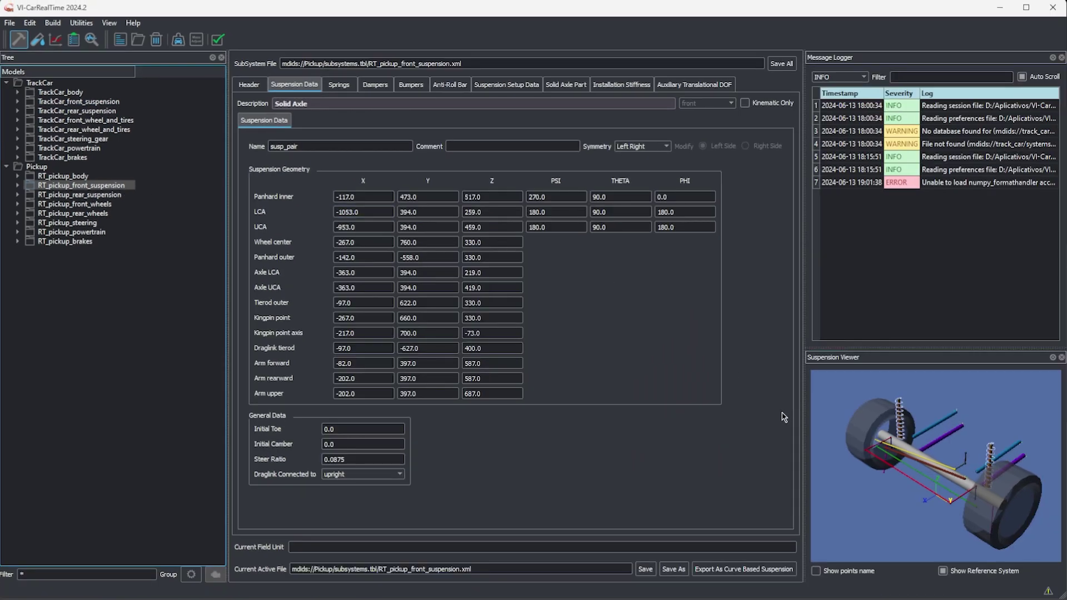
drag(903, 453, 894, 488)
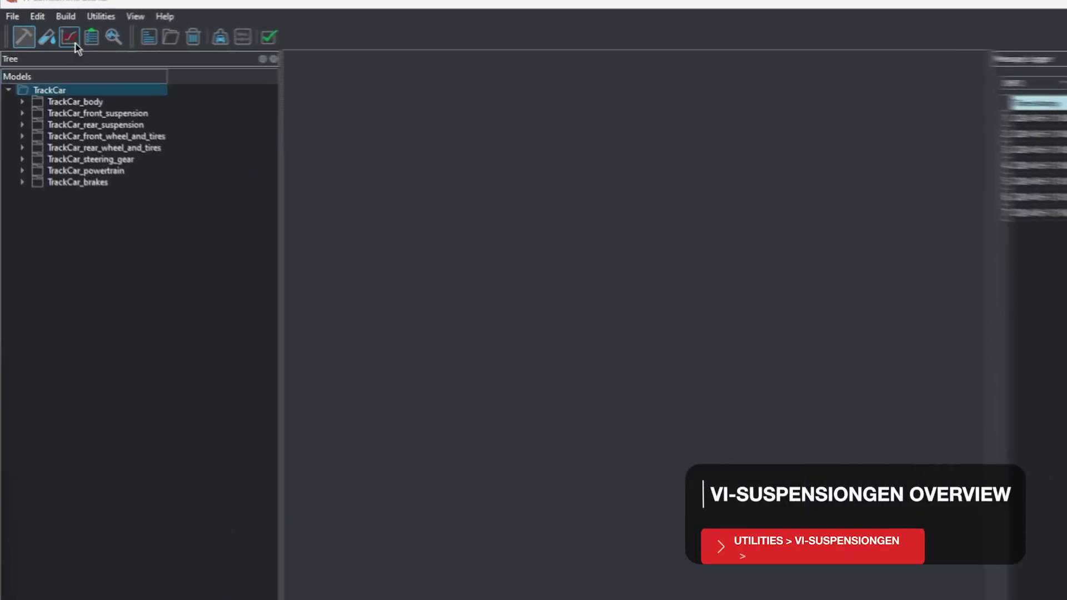
Step: Launch VI-SuspensionGen with a chosen suspension type and bring up its Web Help
click(104, 17)
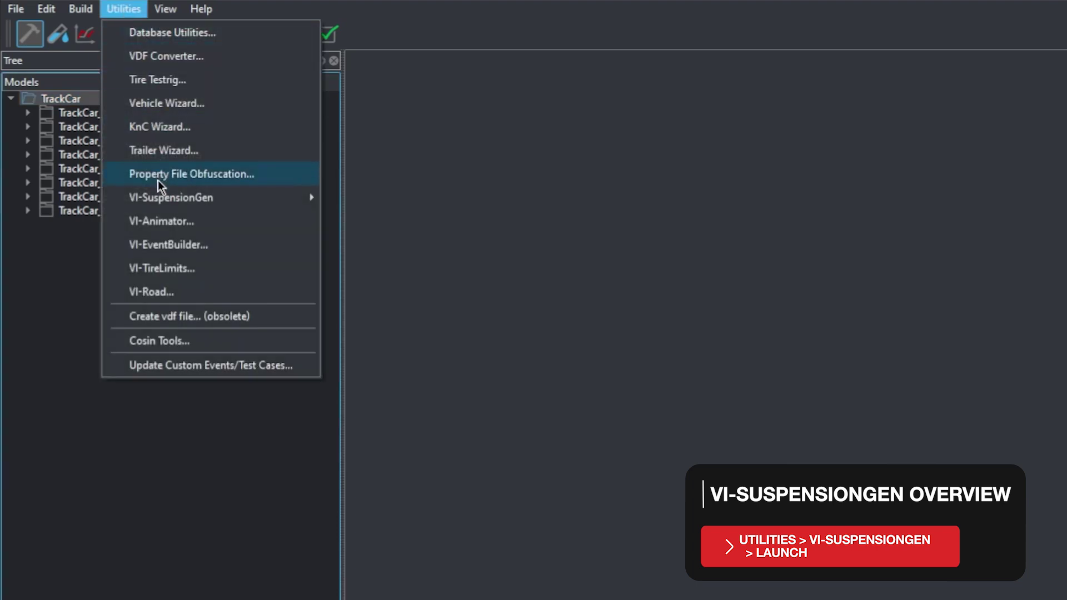
mouse_move(175, 194)
click(378, 201)
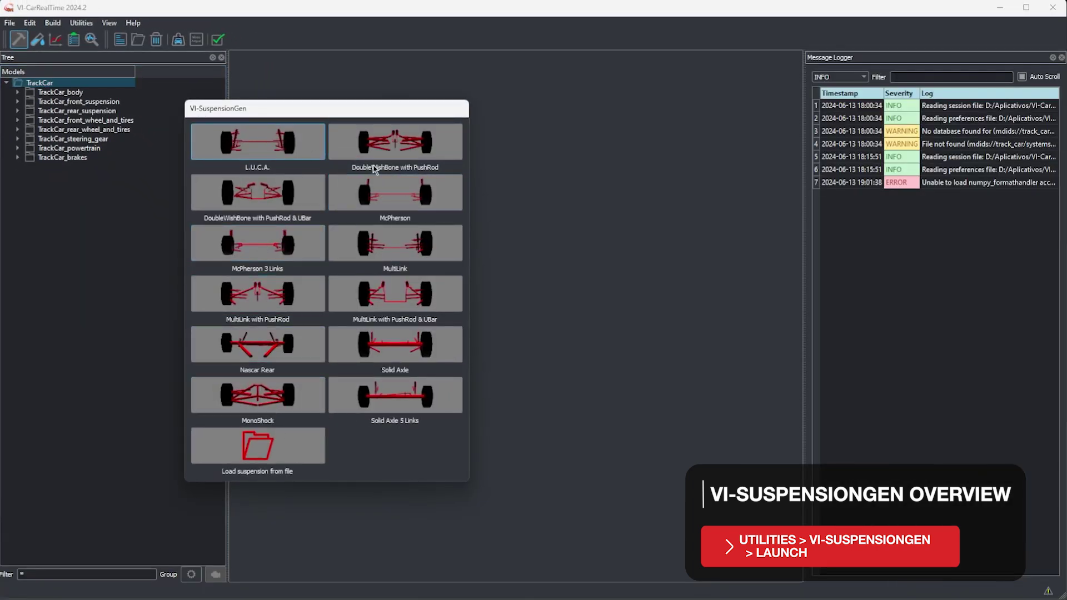
click(281, 146)
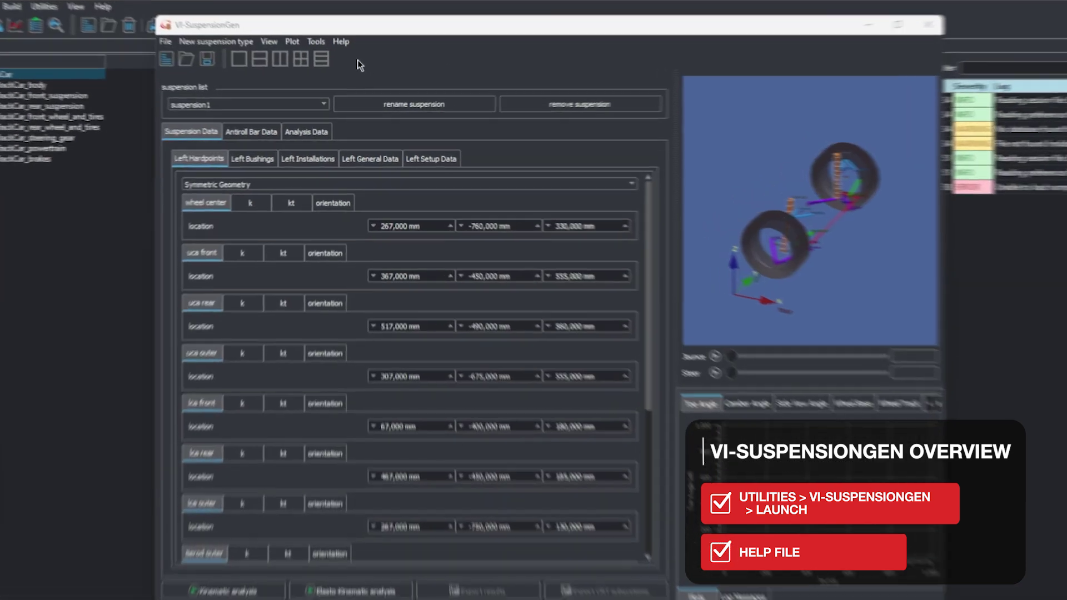
click(343, 53)
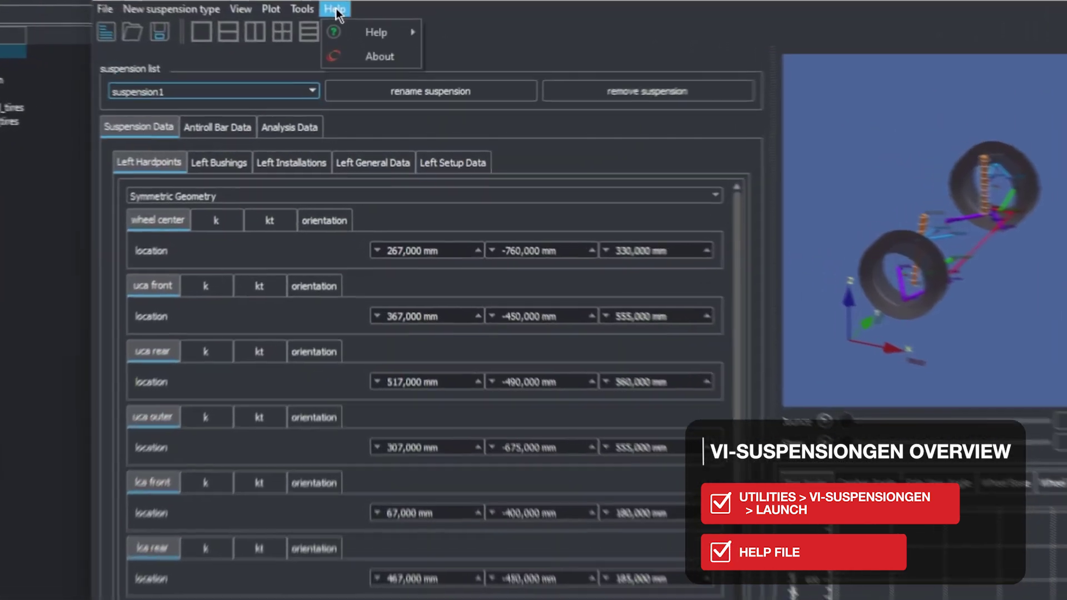
mouse_move(355, 27)
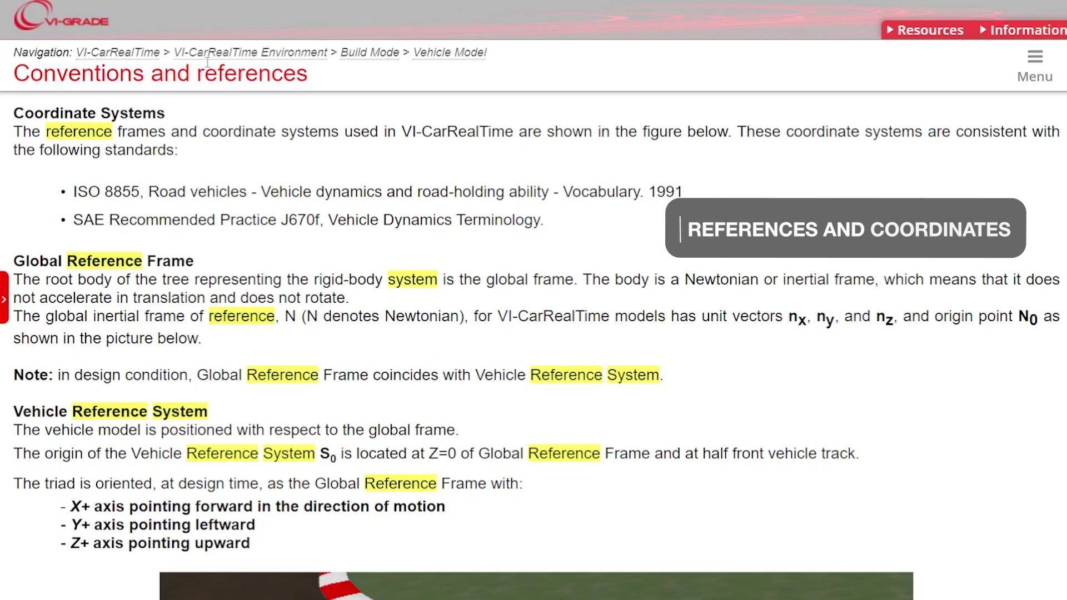
Step: Read the Global, Wheel Location, Suspension and Vehicle Reference System headings on the Conventions and references page
drag(200, 72, 311, 77)
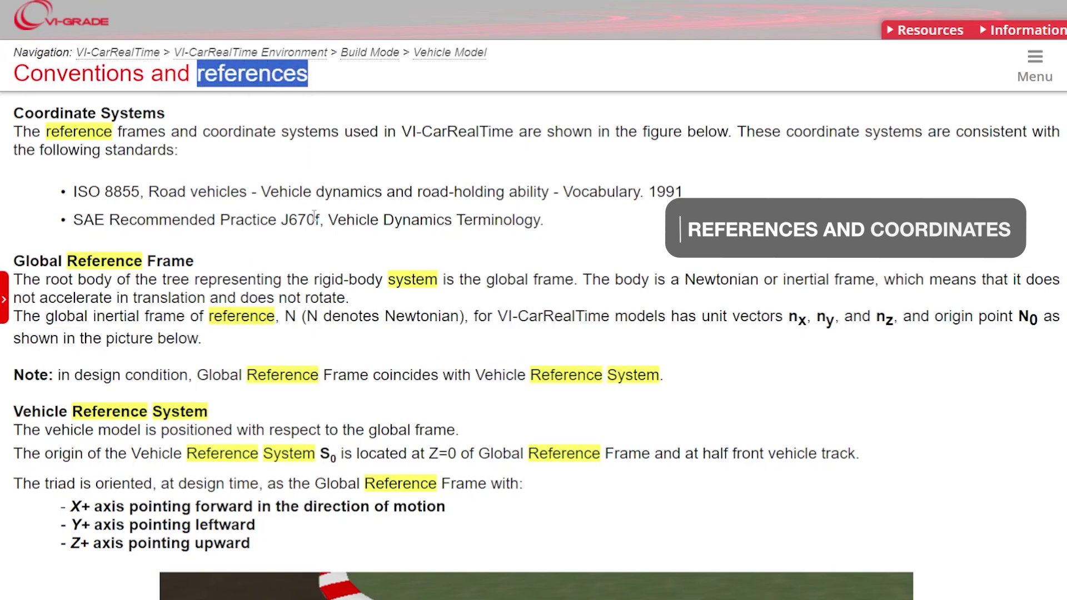
click(314, 216)
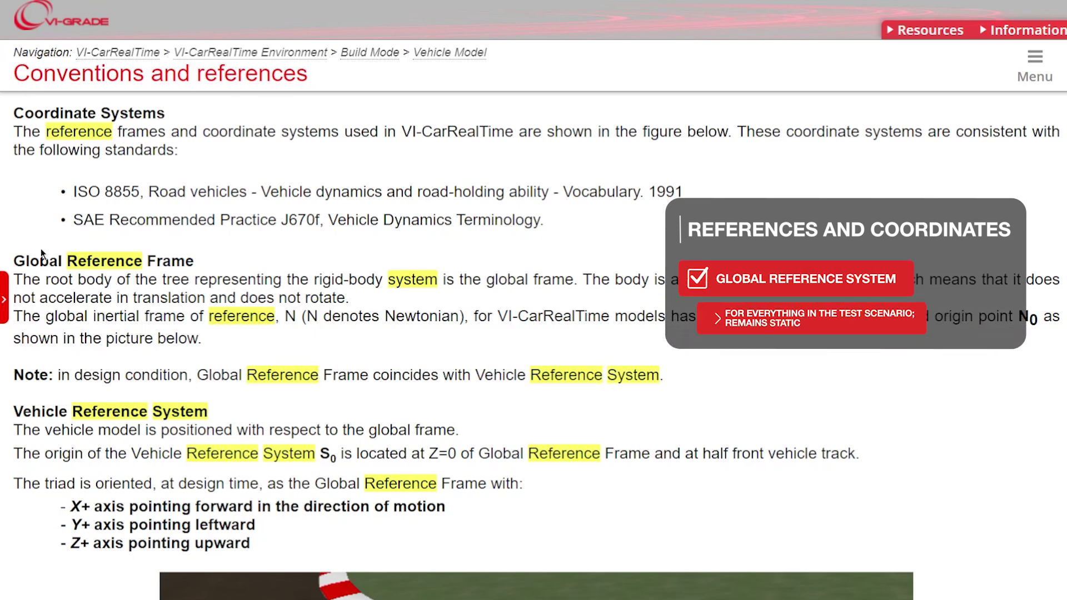
drag(13, 261, 204, 266)
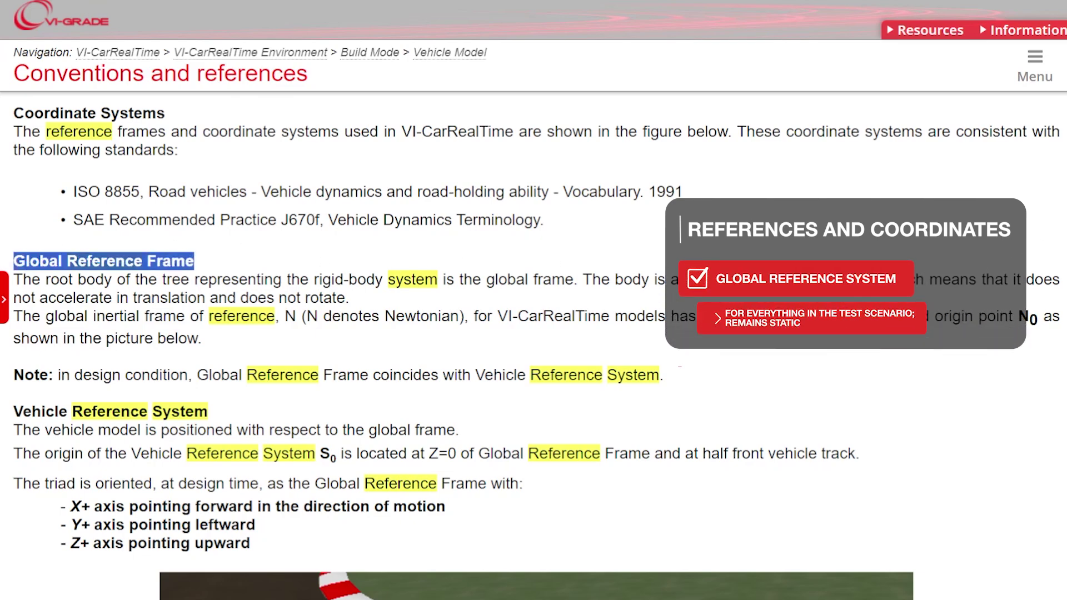
scroll(1025, 507, down, 10)
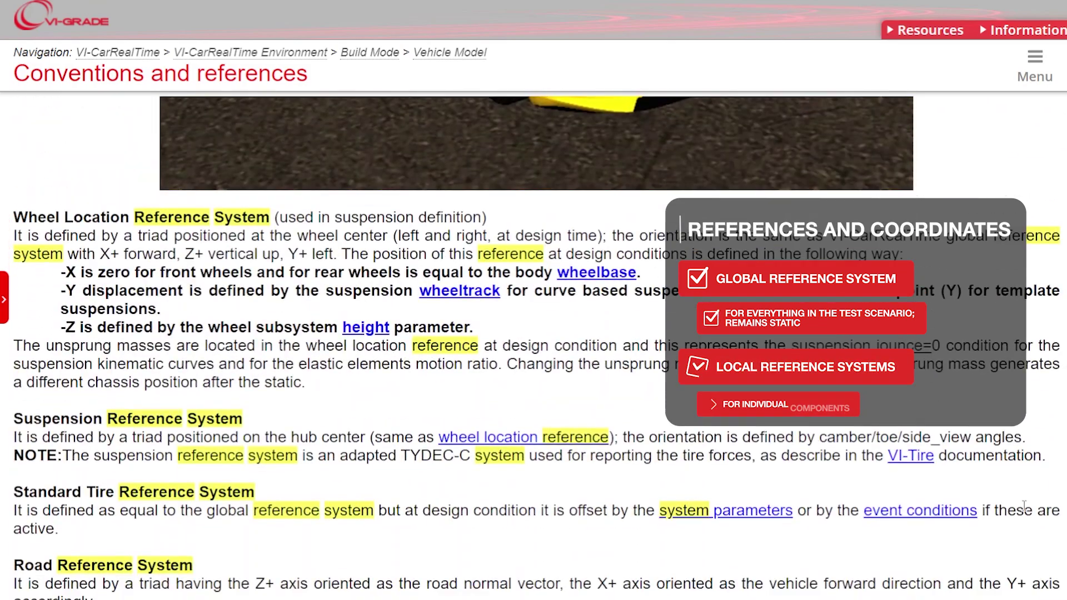
drag(14, 217, 256, 217)
drag(14, 418, 258, 423)
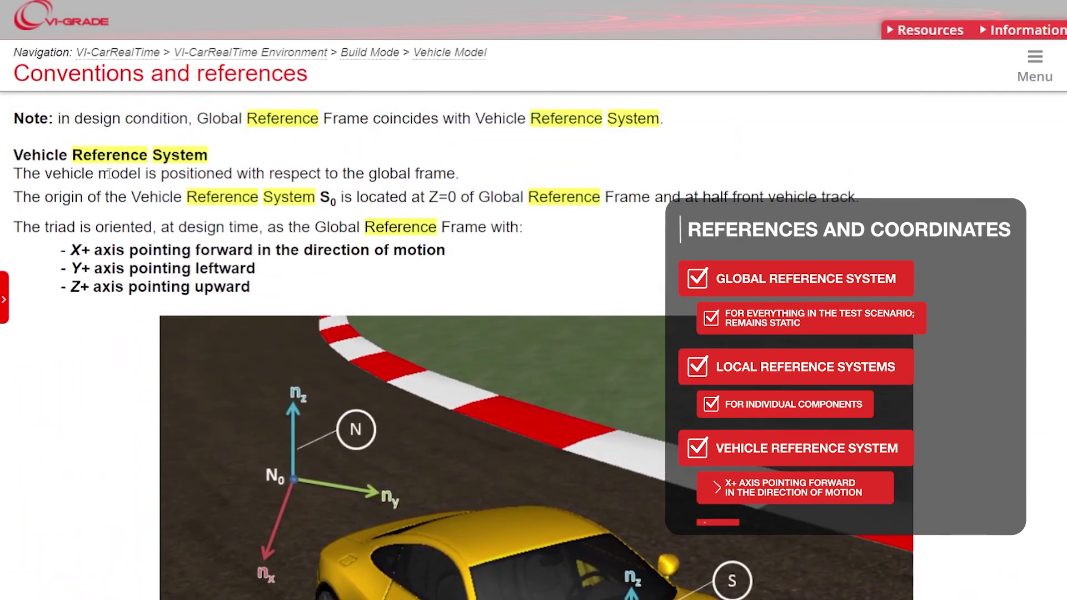
double_click(165, 155)
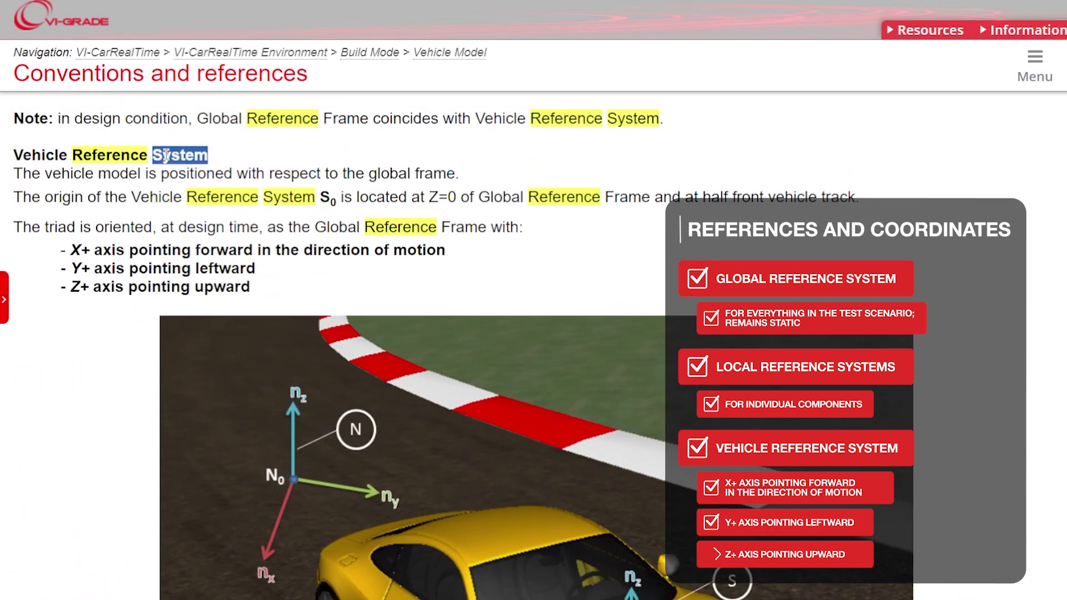
triple_click(165, 155)
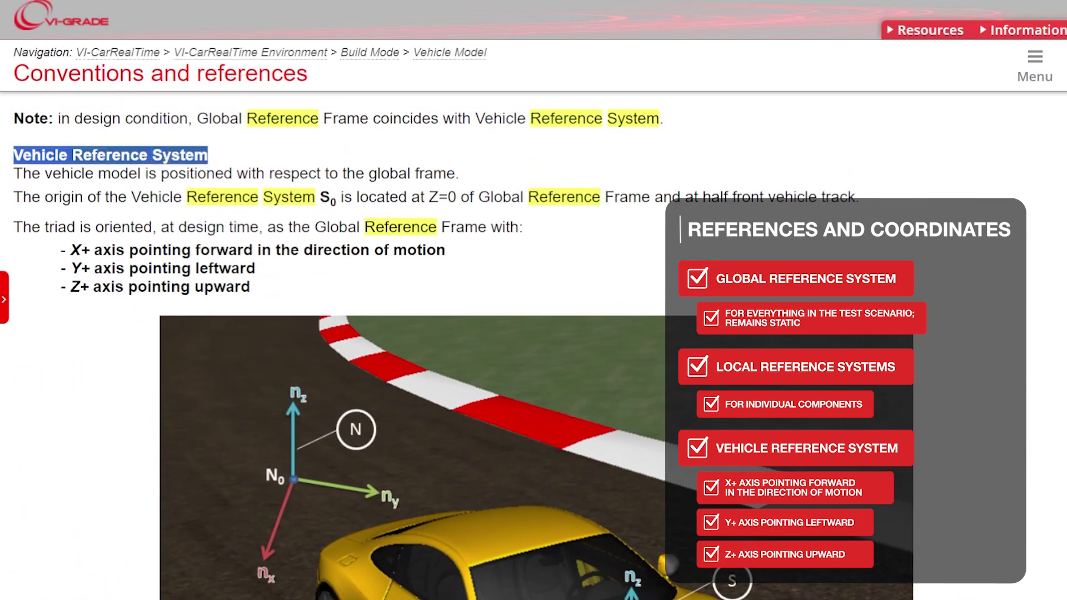
scroll(461, 344, down, 4)
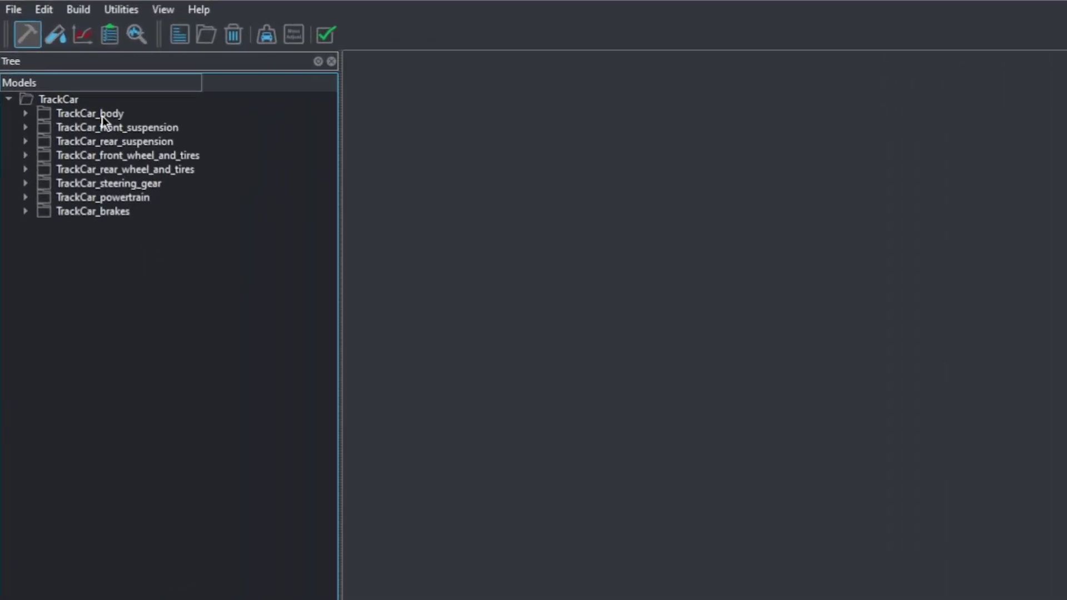
Step: Give TrackCar_body a sprung mass of 1150 with CG at 1450, -0.02207, 490
click(102, 116)
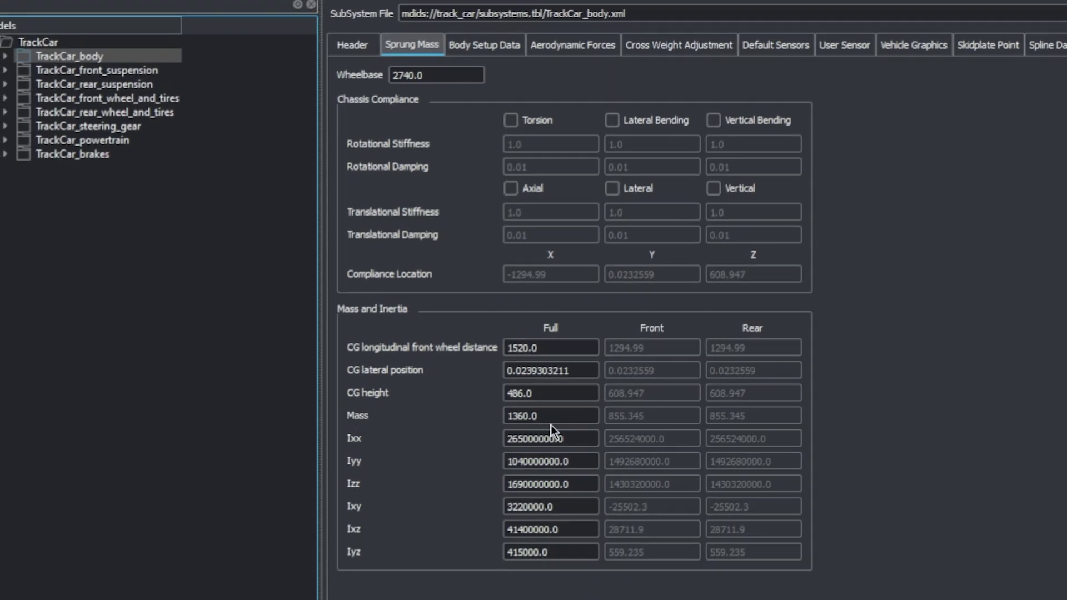
drag(554, 424, 491, 419)
text(11)
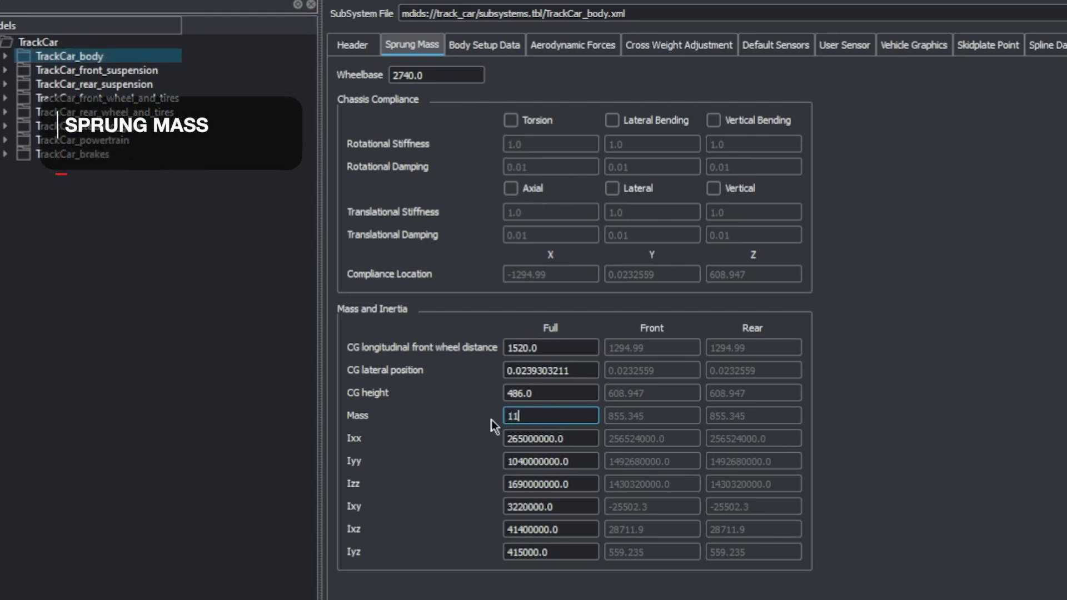
text(50)
key(Return)
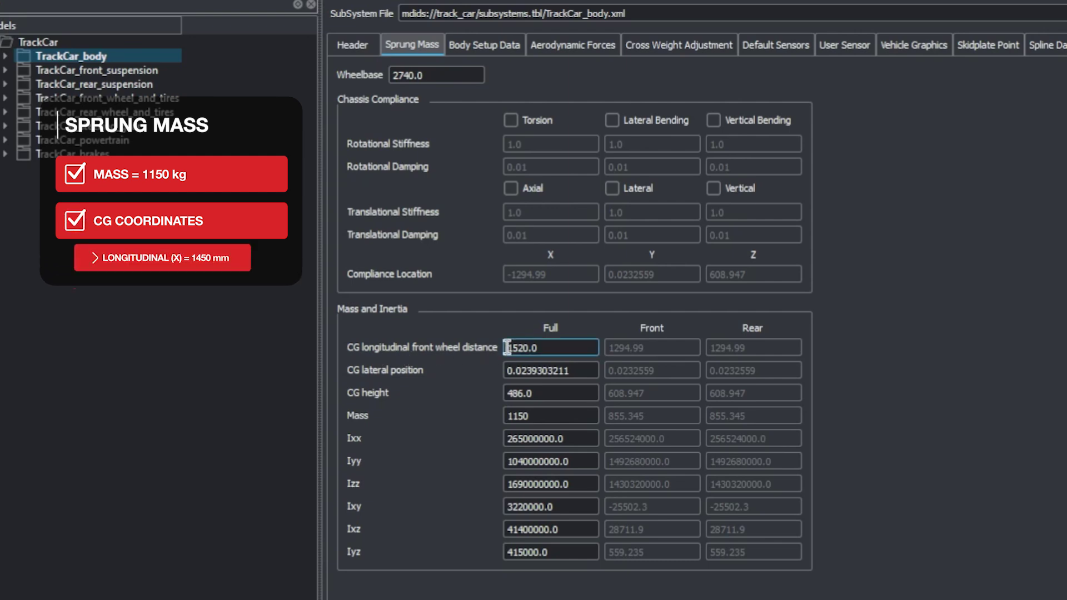
drag(504, 348, 547, 348)
text(1450)
drag(506, 371, 540, 371)
text(-0.02207)
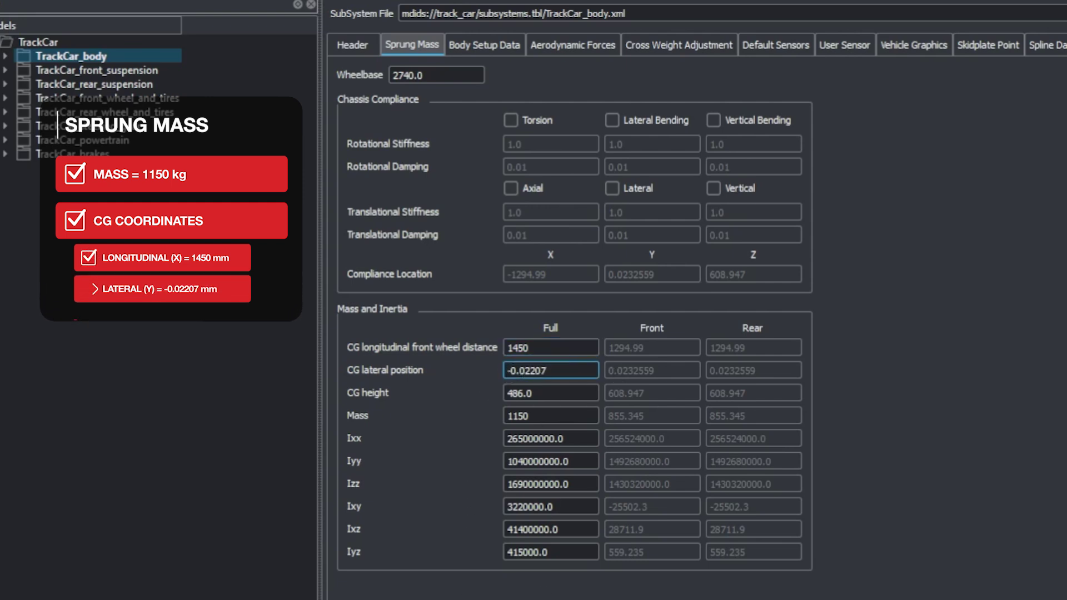
click(886, 379)
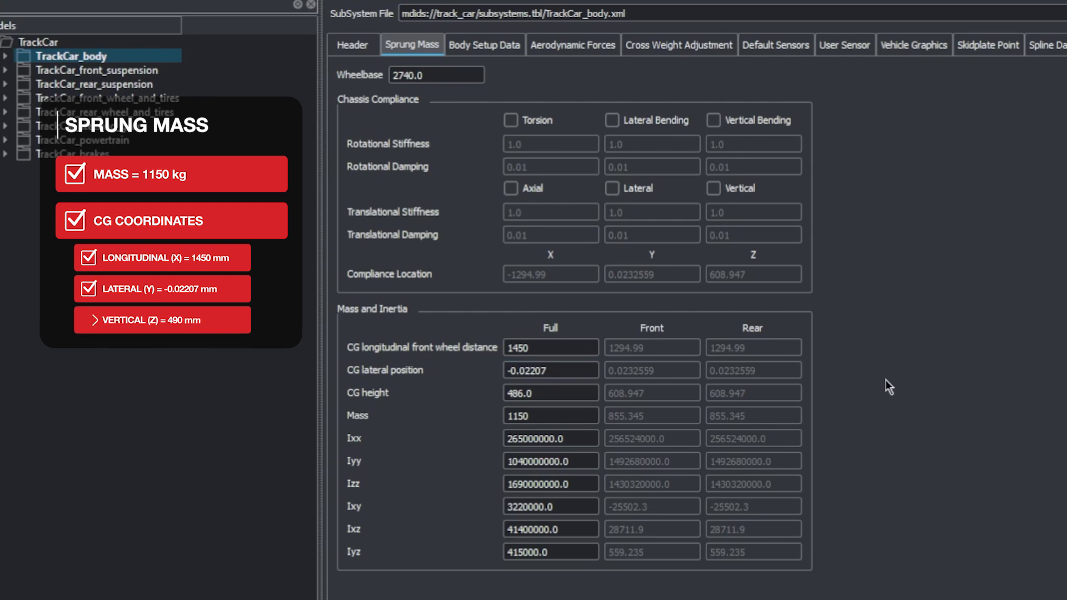
drag(506, 393, 561, 390)
text(490)
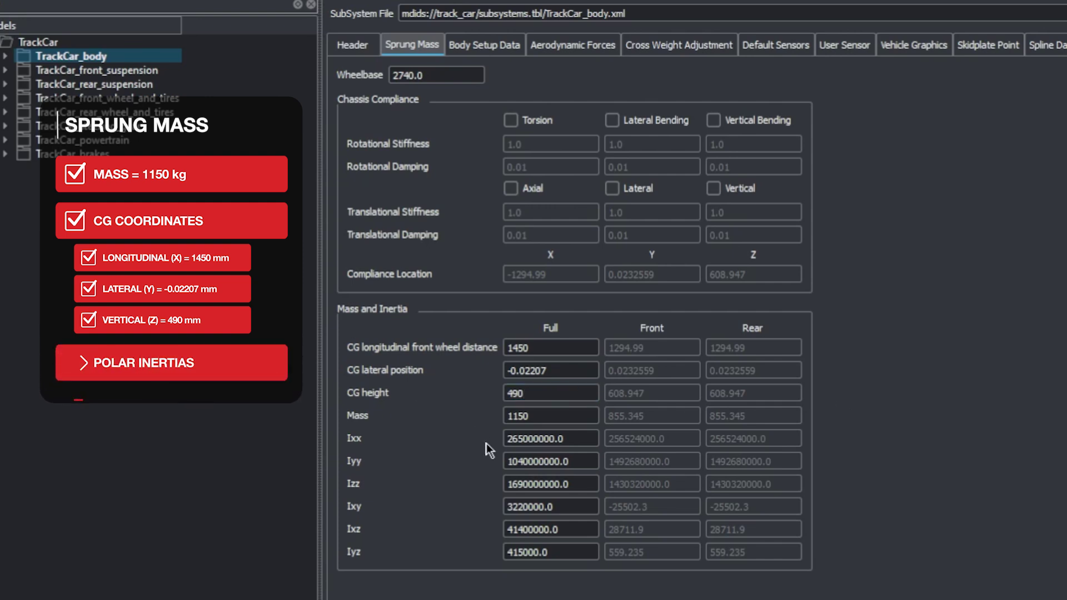
key(Tab)
key(Tab)
text(257050000)
key(Tab)
text(936000000)
click(579, 481)
text(1521000000)
click(567, 507)
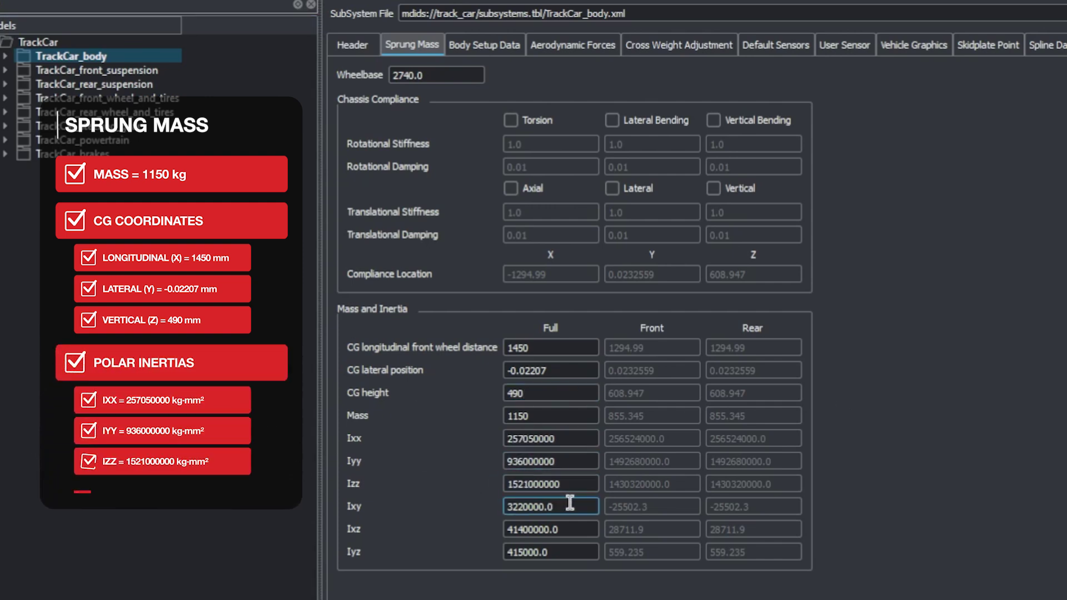
text(2898000)
key(Tab)
text(37260000)
key(Tab)
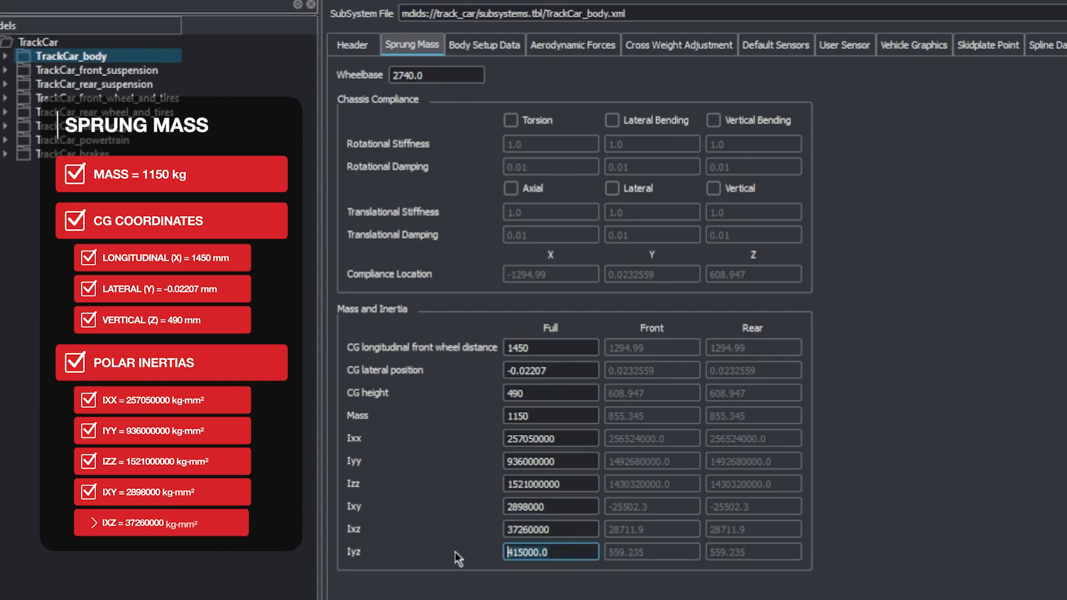
text(373500)
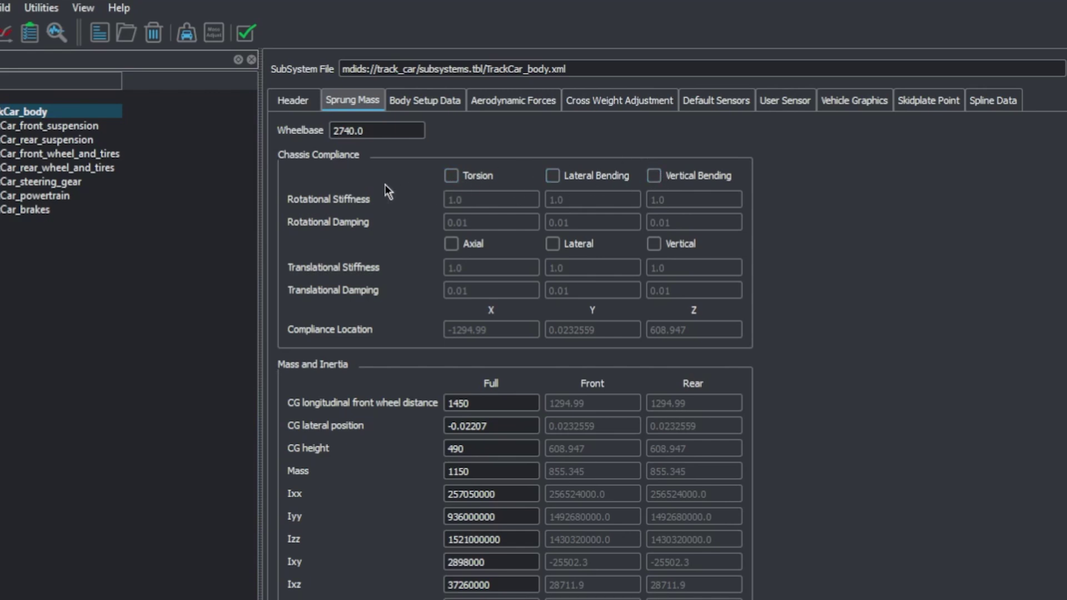
Step: In Body Setup Data, activate the driver setup mass with a running mass of 80
click(362, 114)
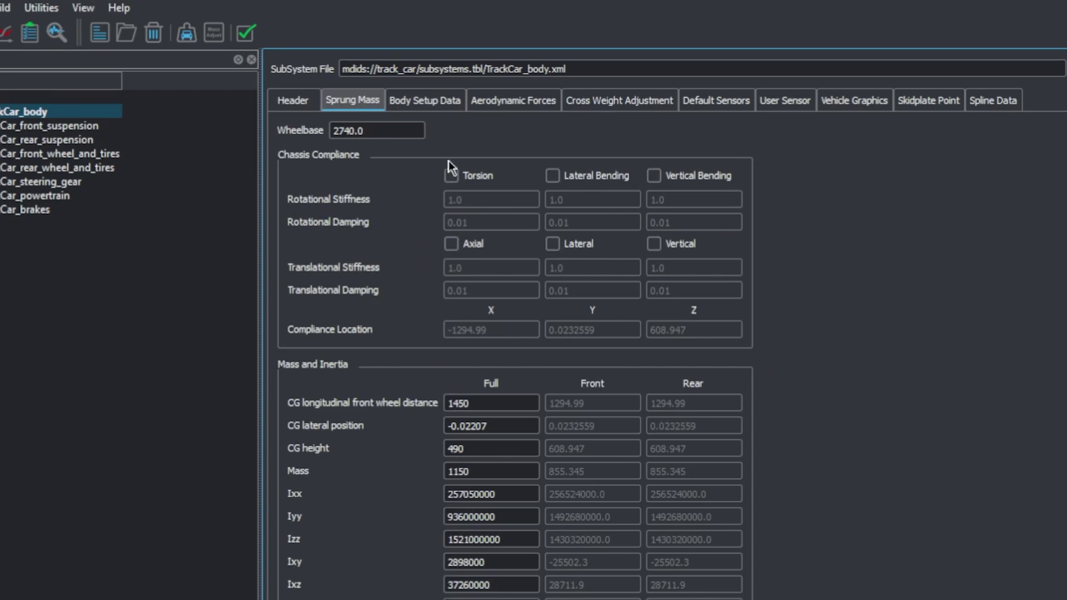
click(439, 107)
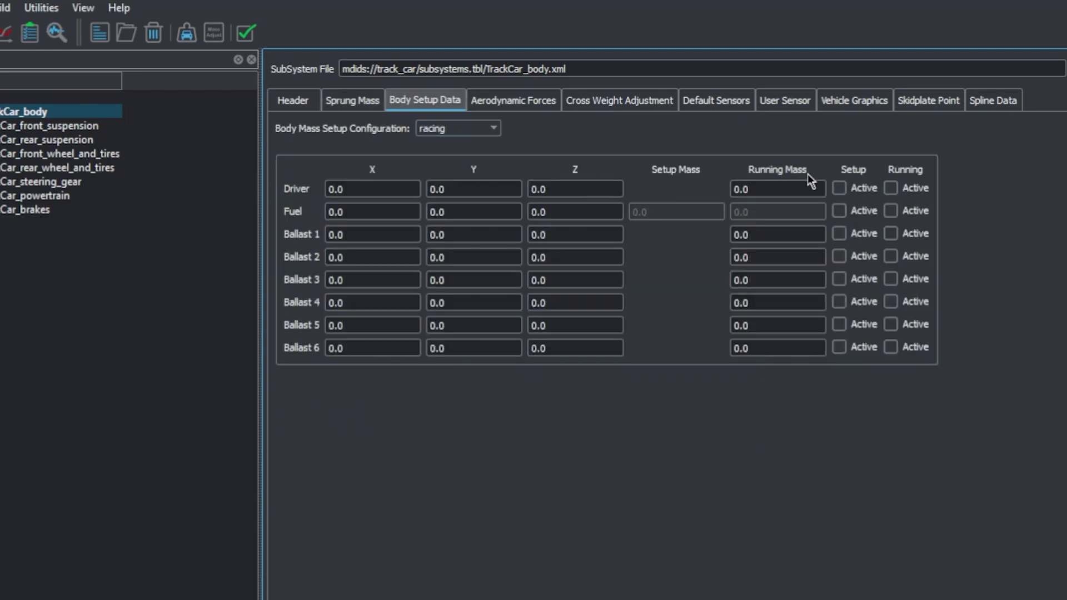
click(840, 187)
click(737, 189)
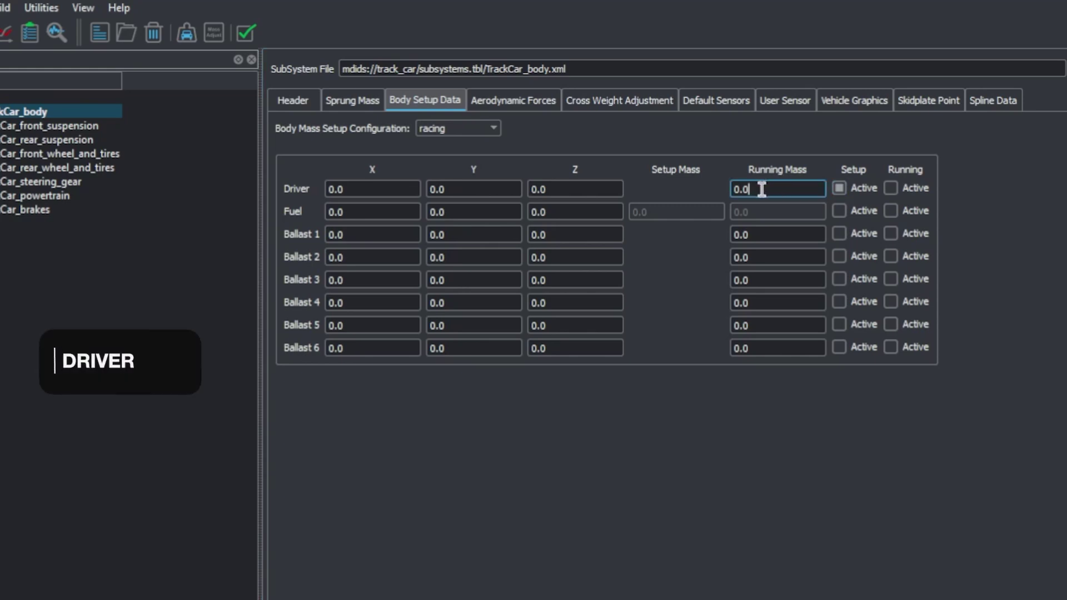
key(BackSpace)
key(BackSpace)
key(BackSpace)
text(80)
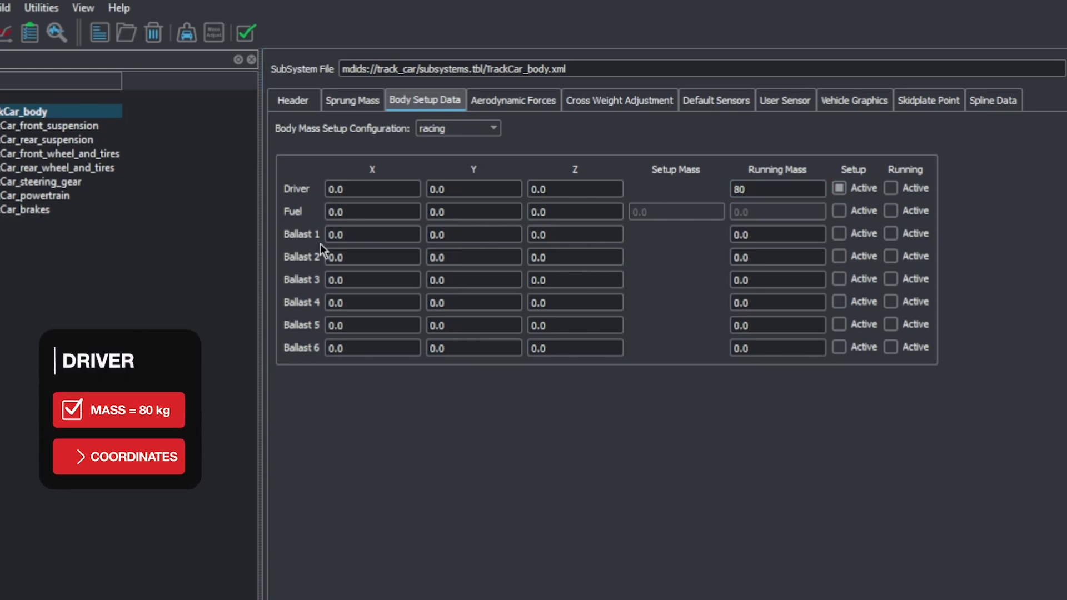
Step: Position the driver at X -1120, Y 400, Z 520
click(329, 189)
key(BackSpace)
key(BackSpace)
key(BackSpace)
text(-1120)
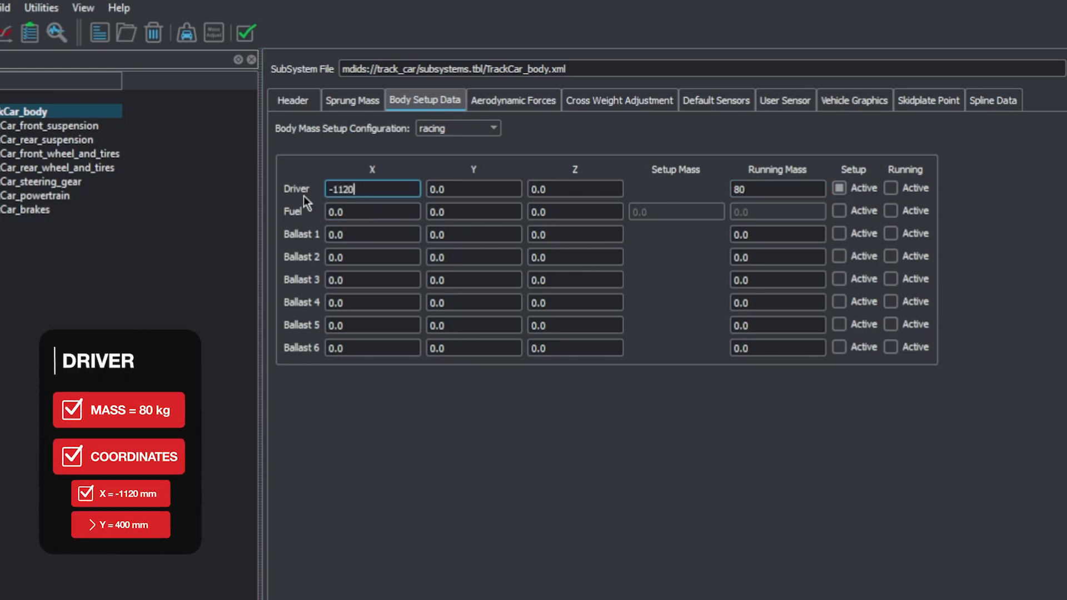
click(478, 190)
key(BackSpace)
key(BackSpace)
key(BackSpace)
text(400)
key(Tab)
key(Delete)
key(Delete)
key(Delete)
text(520)
click(88, 401)
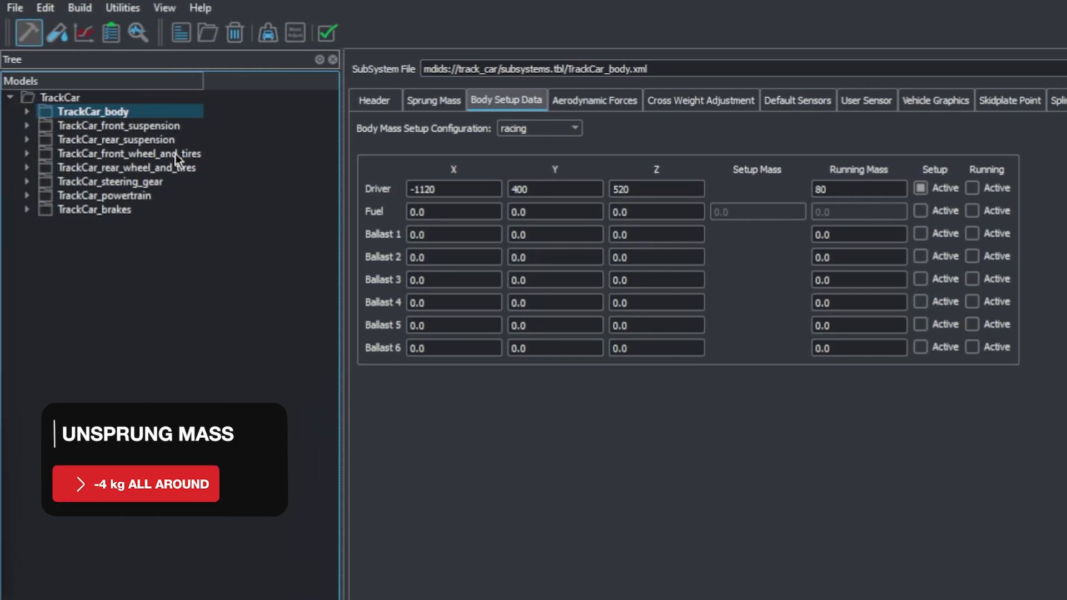
Step: Lower the front and rear wheel-and-tire unsprung masses by 4 kg, rear reading 47.3019091
click(175, 153)
click(577, 362)
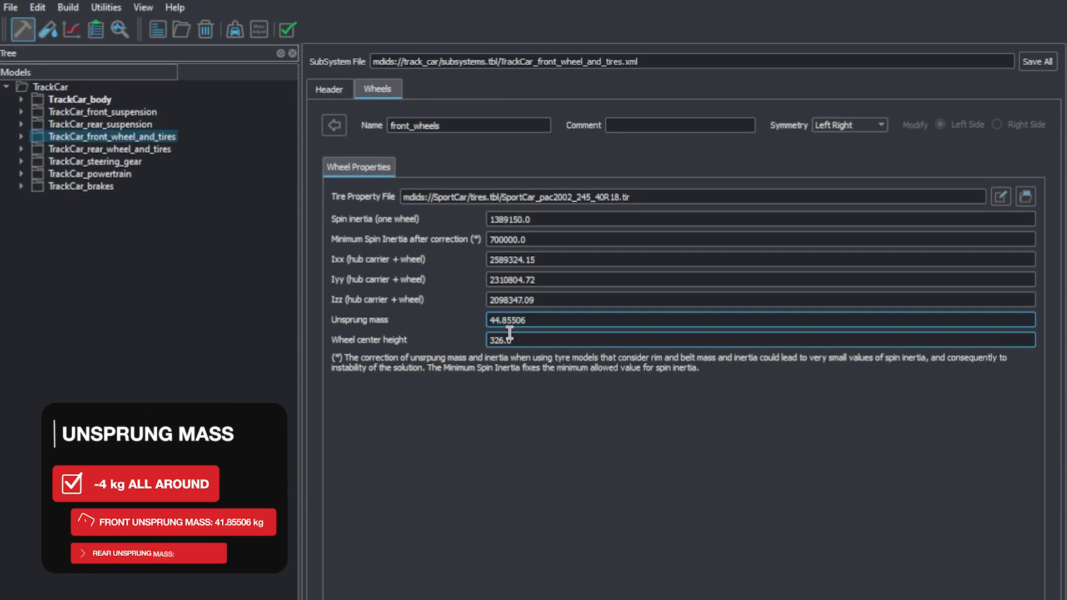
click(161, 149)
click(489, 320)
key(Delete)
key(Delete)
text(47.3019091)
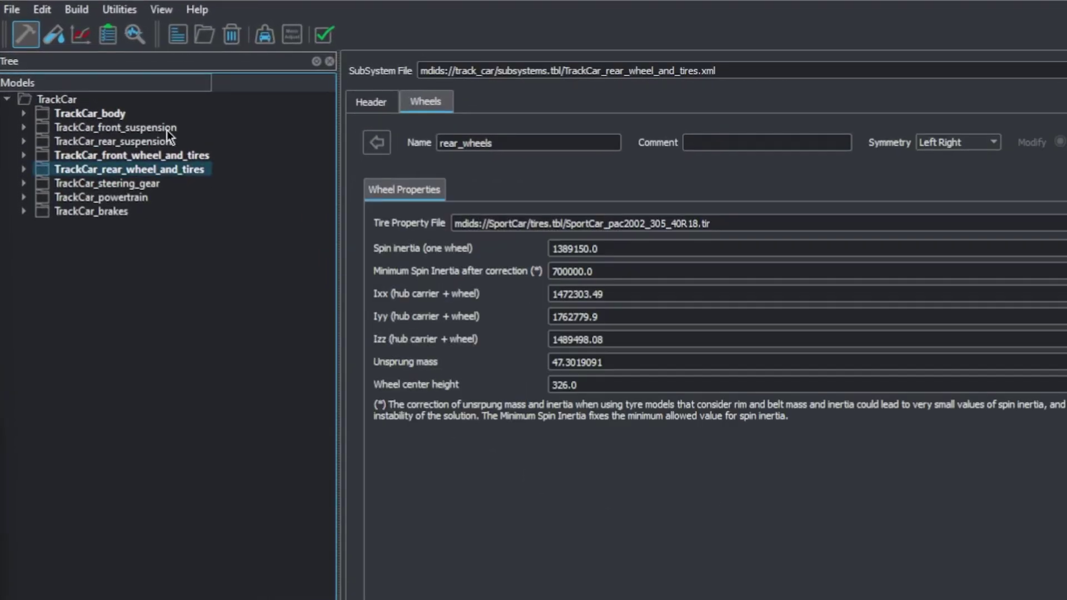
Step: Set the TrackCar_front_suspension spring scale factor to 1.3, then show its damper settings
click(114, 102)
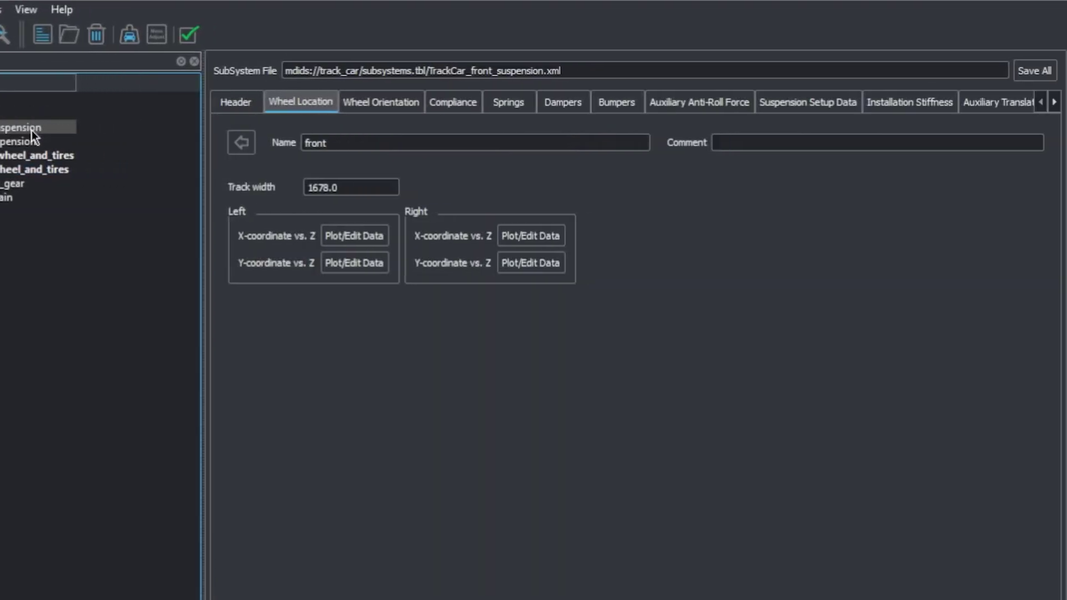
click(508, 105)
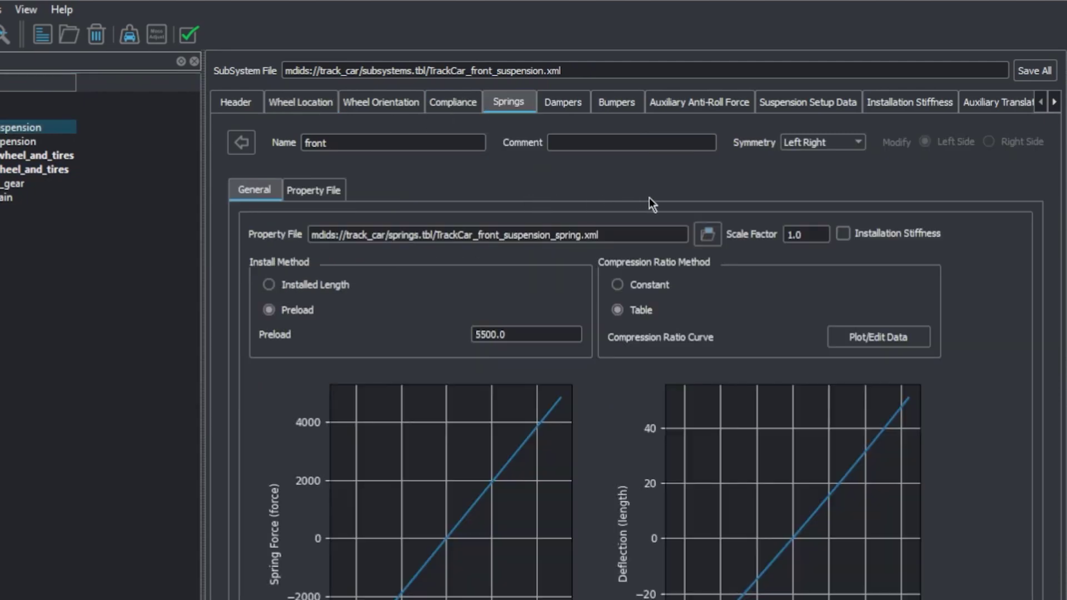
click(798, 235)
key(BackSpace)
text(3)
click(821, 206)
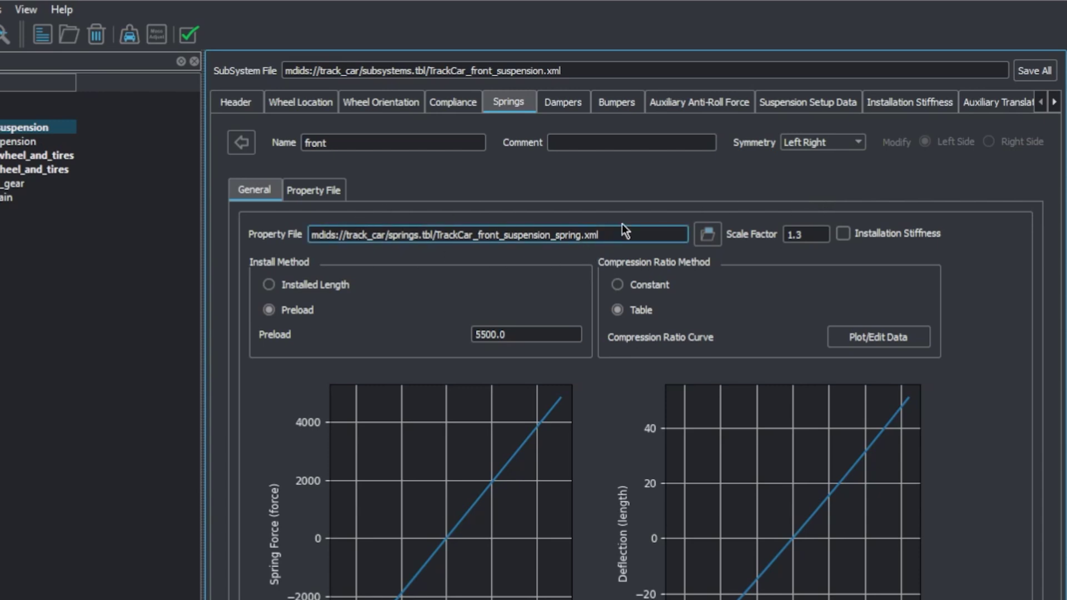
click(568, 105)
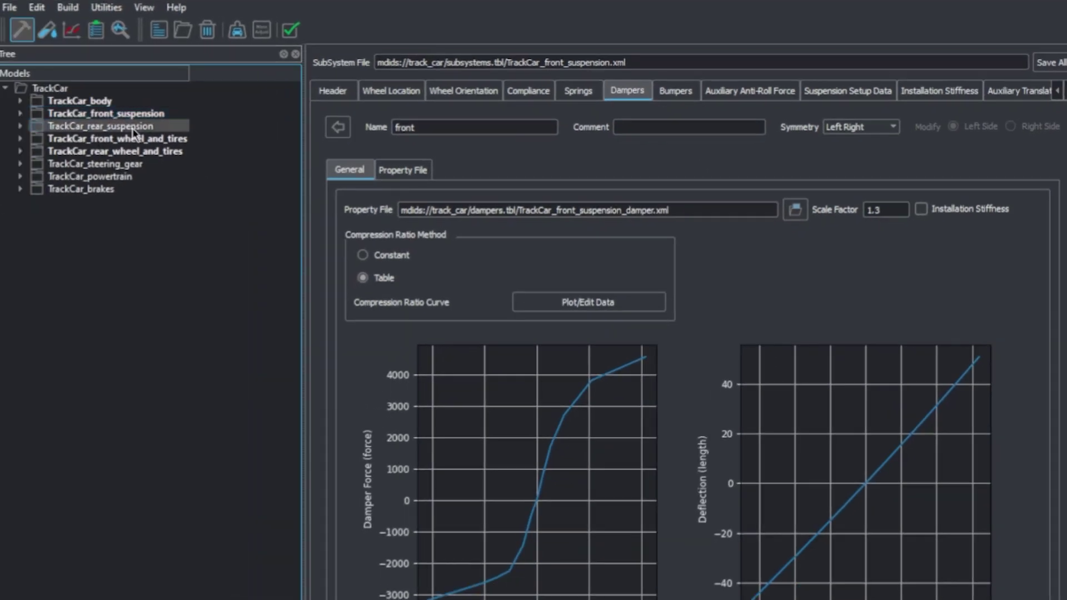
Step: Give TrackCar_rear_suspension a spring and damper scale factor of 1.3
click(133, 129)
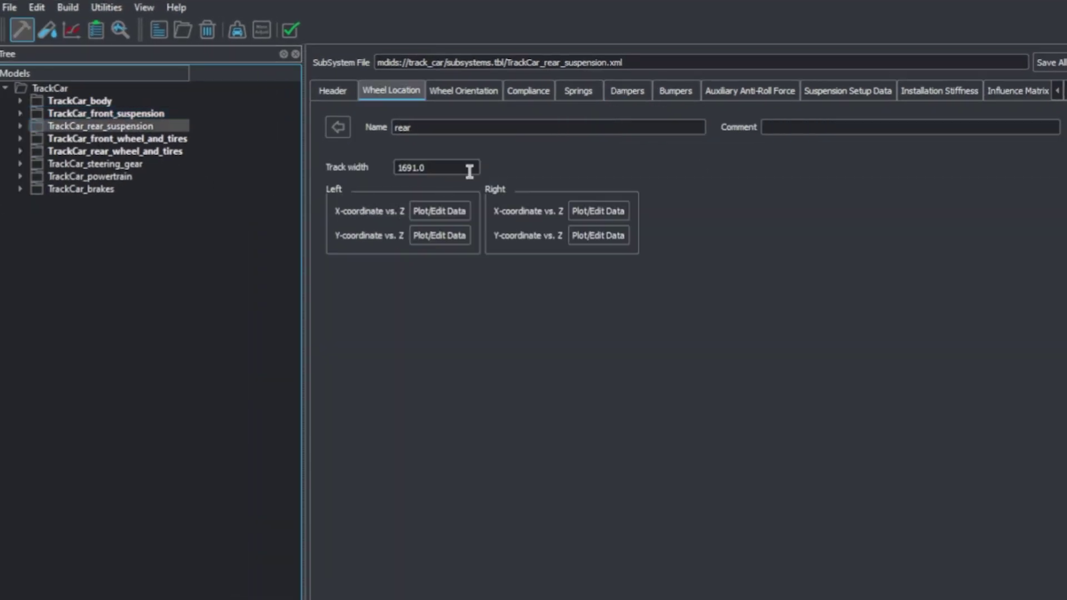
click(580, 89)
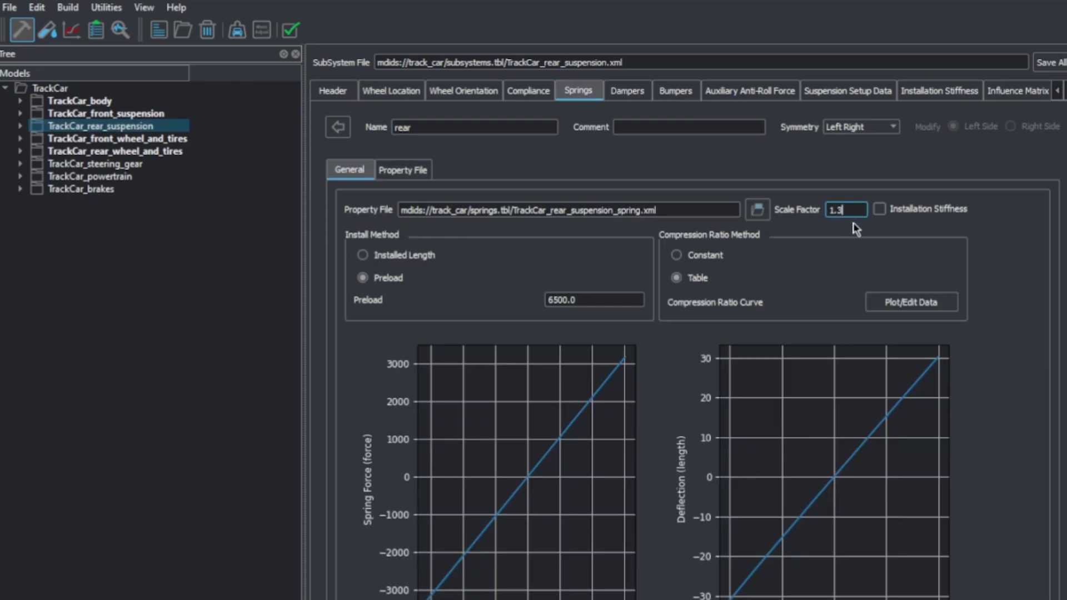
click(628, 92)
key(BackSpace)
text(3)
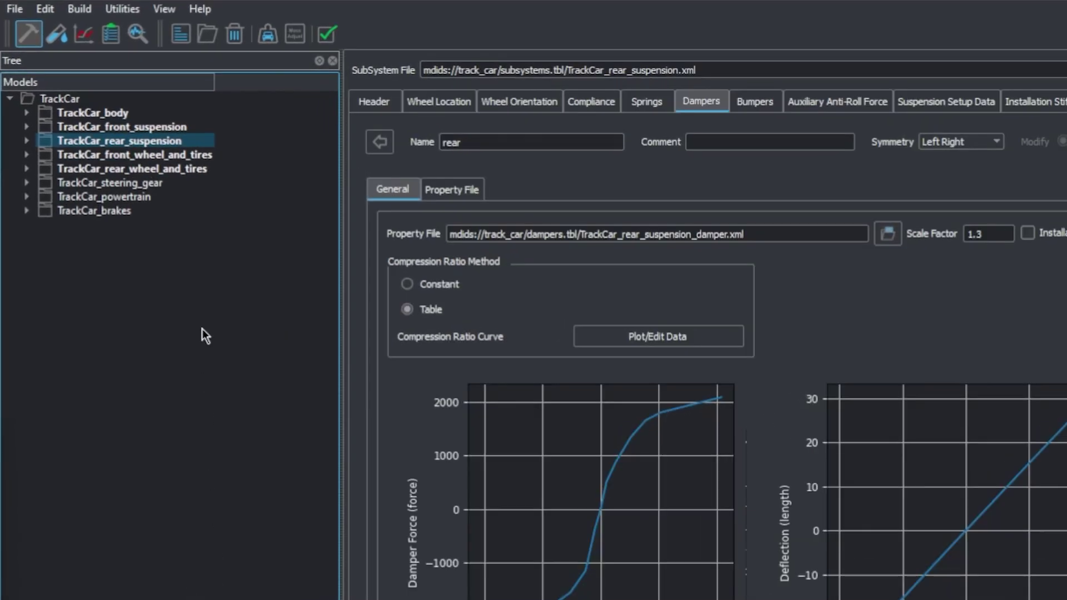
Step: Show the front suspension's Wheel Angles setup: toe -0.1, camber -1.0 per side
click(175, 129)
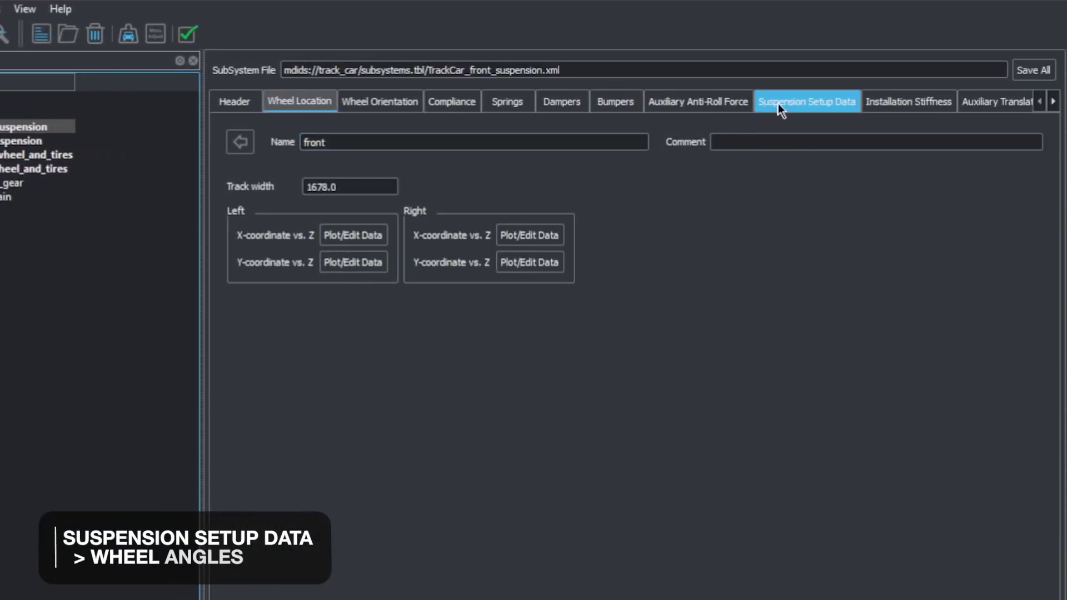
click(825, 103)
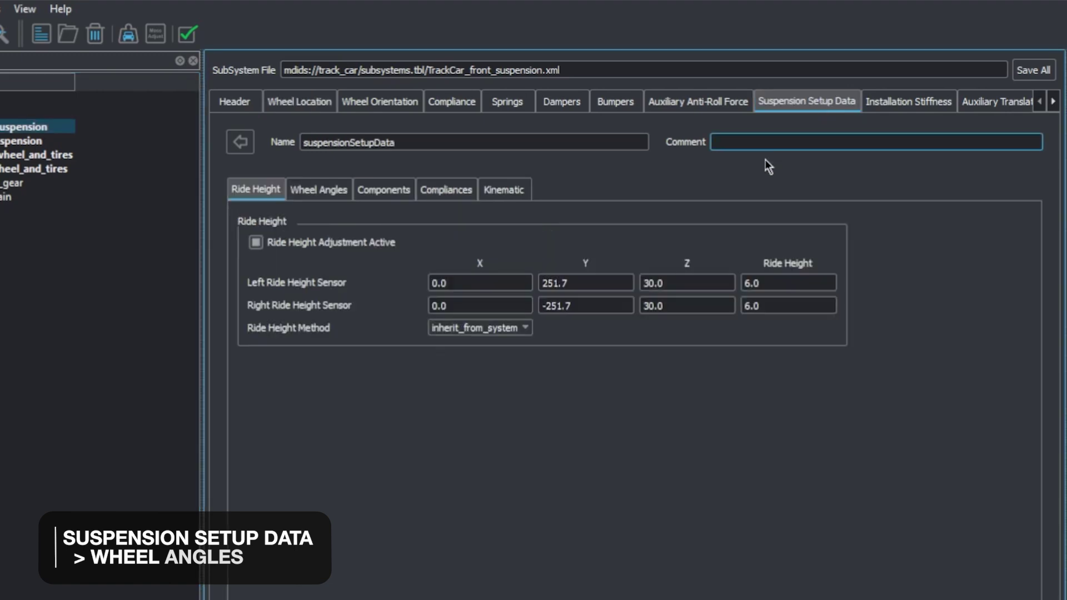
click(340, 193)
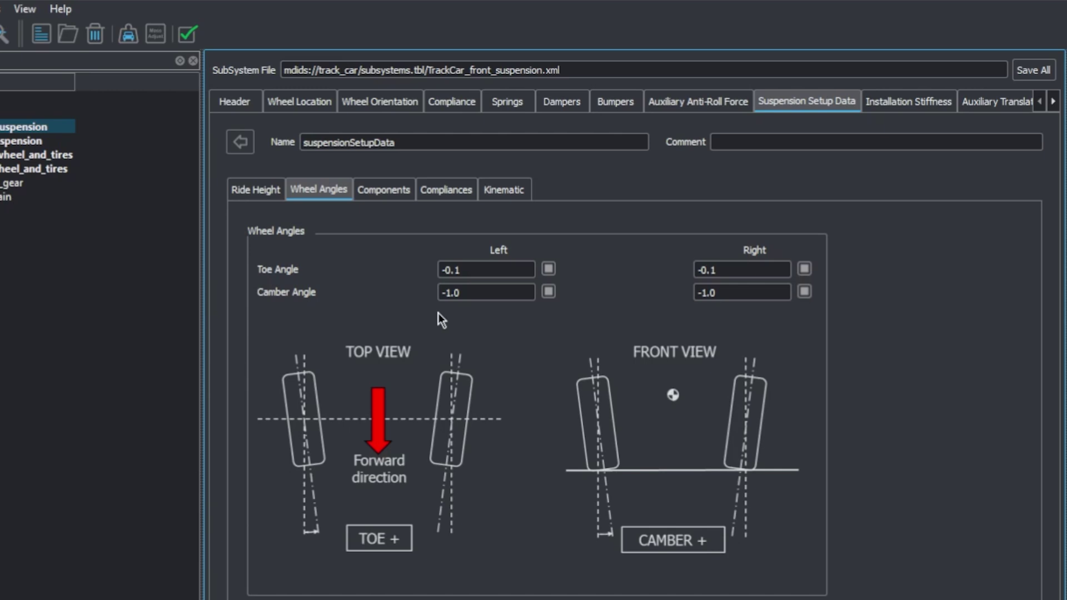
Step: Turn the left and right toe and camber angle checkboxes off, then back on
click(549, 269)
click(548, 292)
click(805, 269)
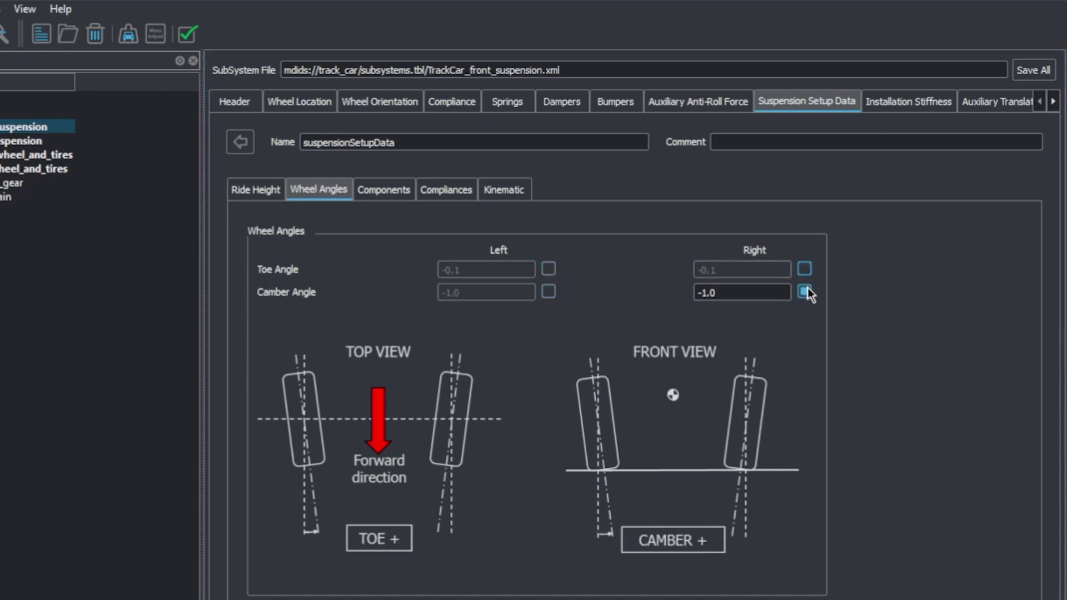
click(805, 292)
click(549, 269)
click(549, 292)
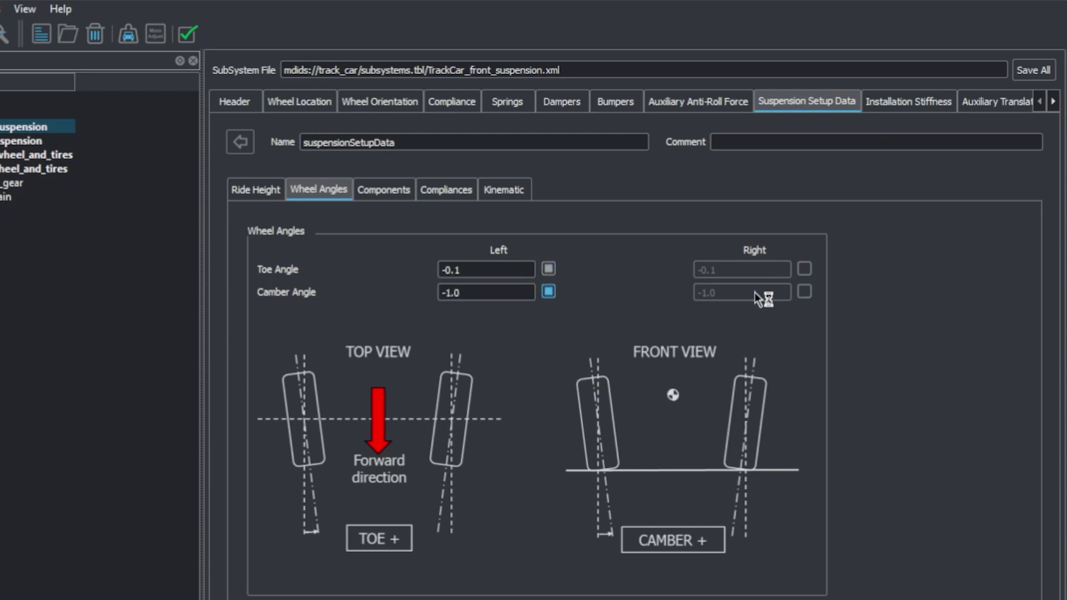
click(804, 269)
click(805, 291)
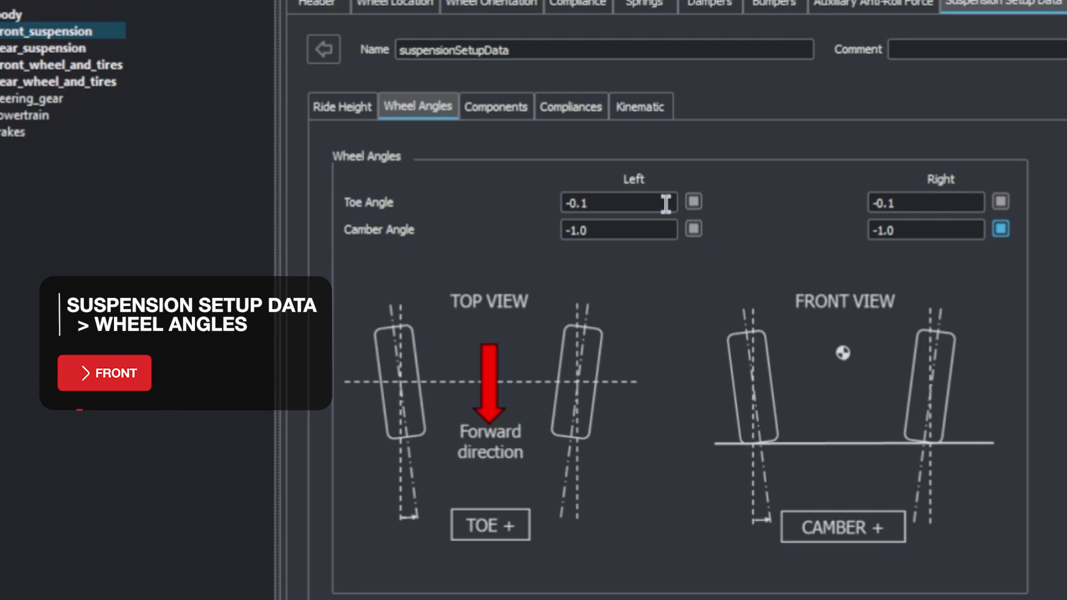
Step: Set the left and right front toe angles to -1
click(463, 270)
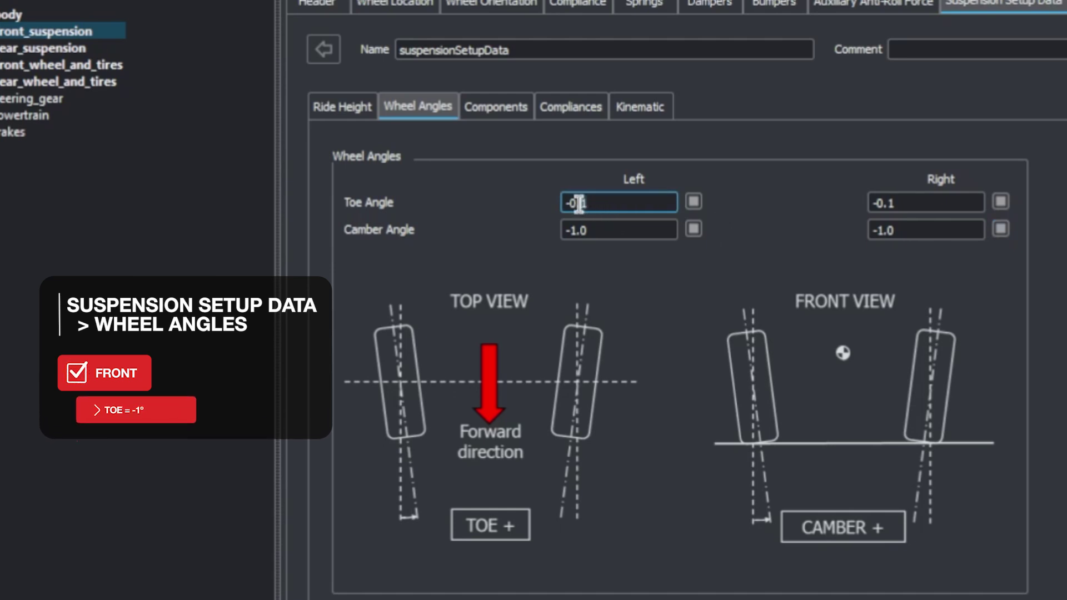
click(577, 204)
key(Delete)
key(Delete)
click(908, 207)
click(877, 203)
key(Delete)
key(Delete)
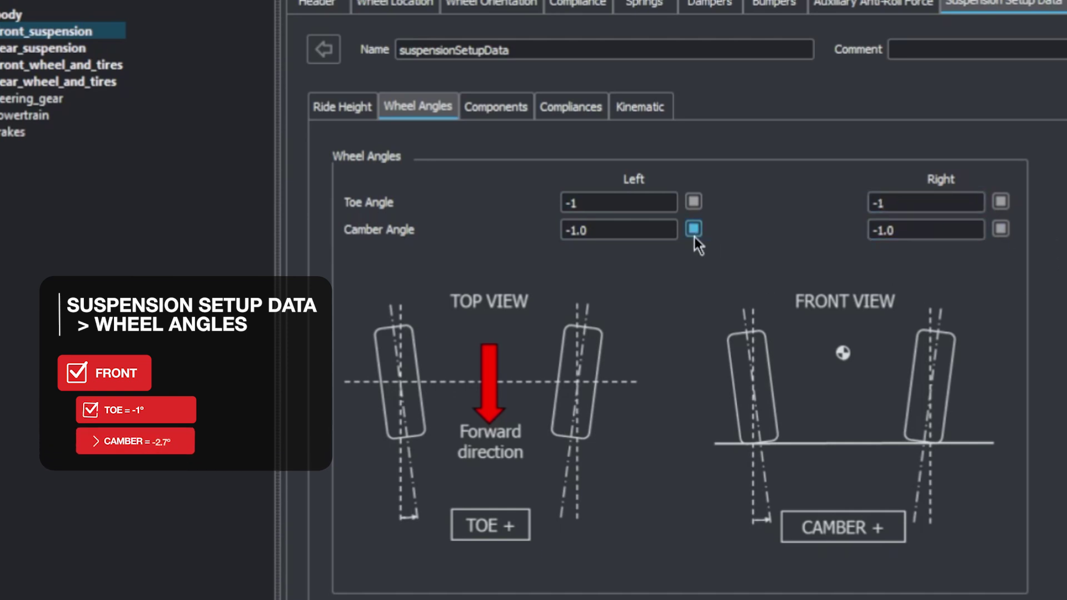
Step: Set the left and right front camber angles to -2.7
click(580, 234)
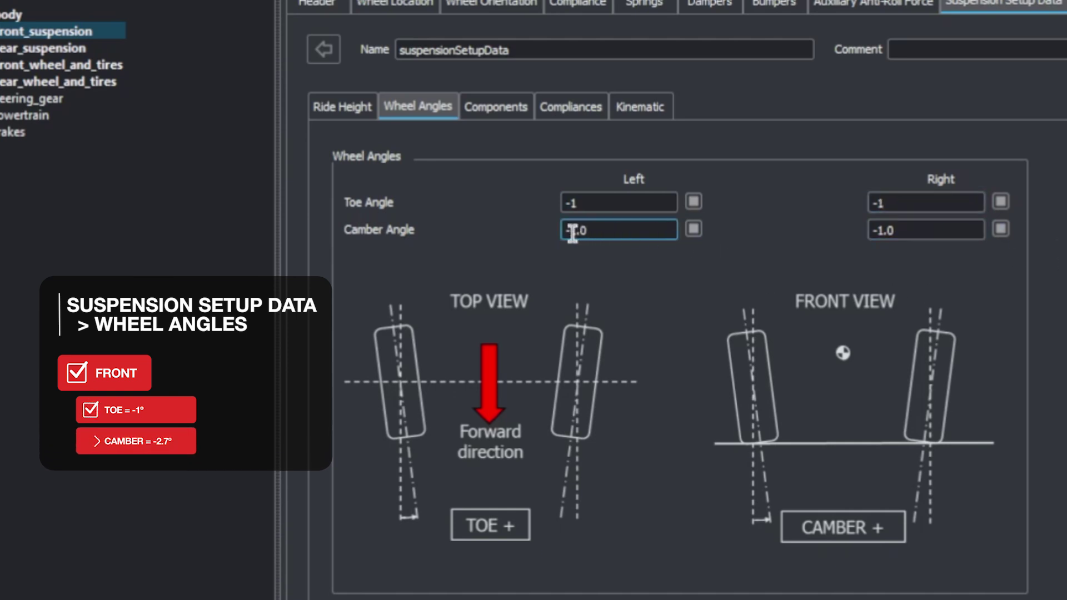
drag(570, 231, 603, 232)
text(2.7)
click(893, 231)
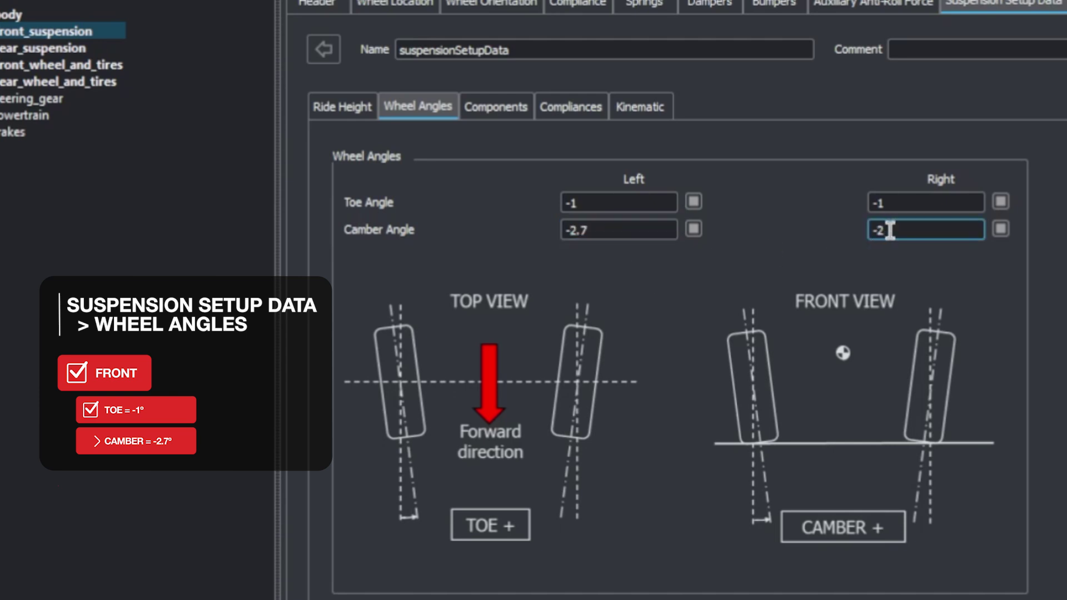
text(.7)
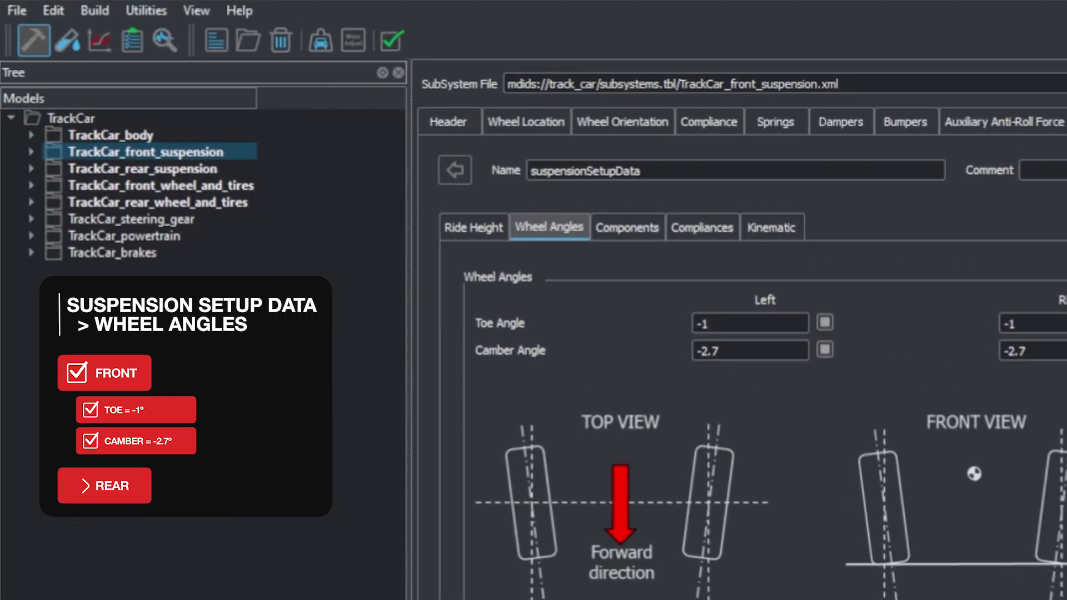
Step: In the rear suspension's Wheel Angles, set left and right toe to 0.25
click(179, 169)
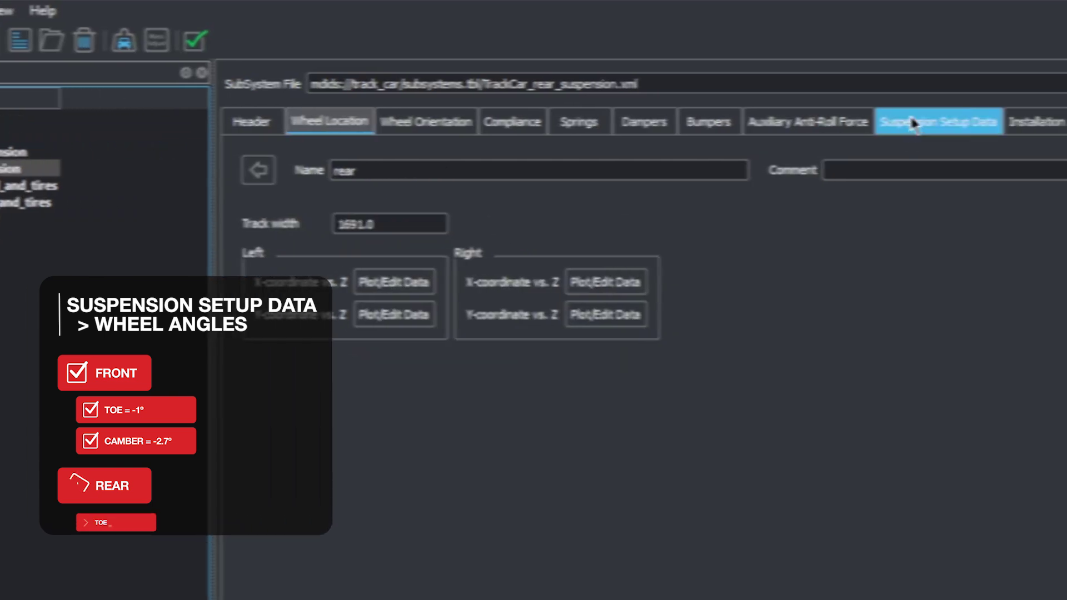
click(920, 117)
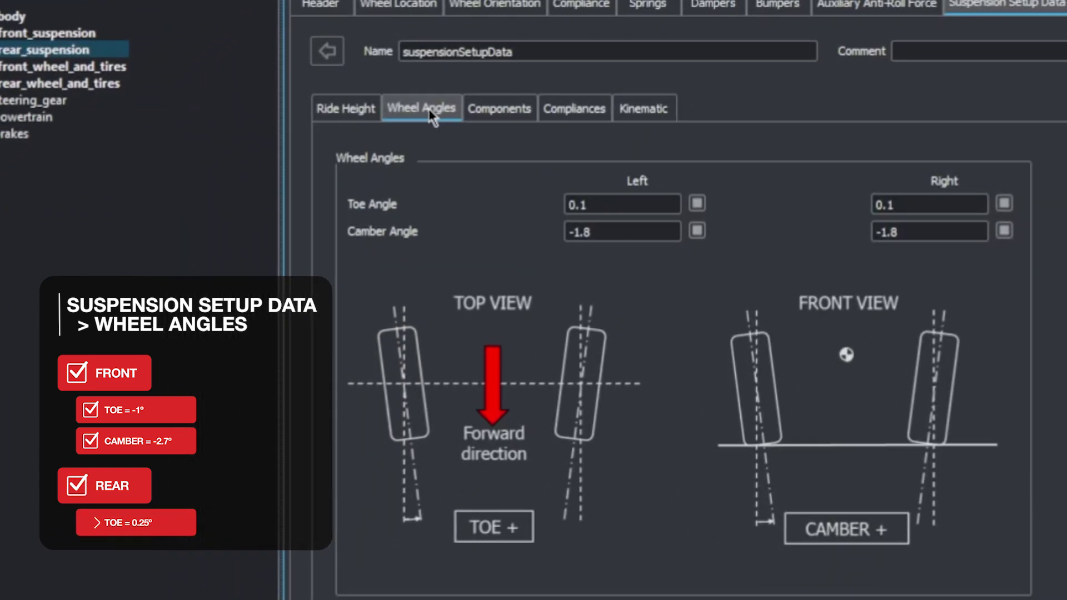
click(503, 283)
key(BackSpace)
text(25)
click(901, 204)
key(BackSpace)
text(25)
Step: Set the rear left and right camber angles to -2.2
click(901, 232)
click(585, 232)
key(BackSpace)
key(BackSpace)
key(BackSpace)
text(2.2)
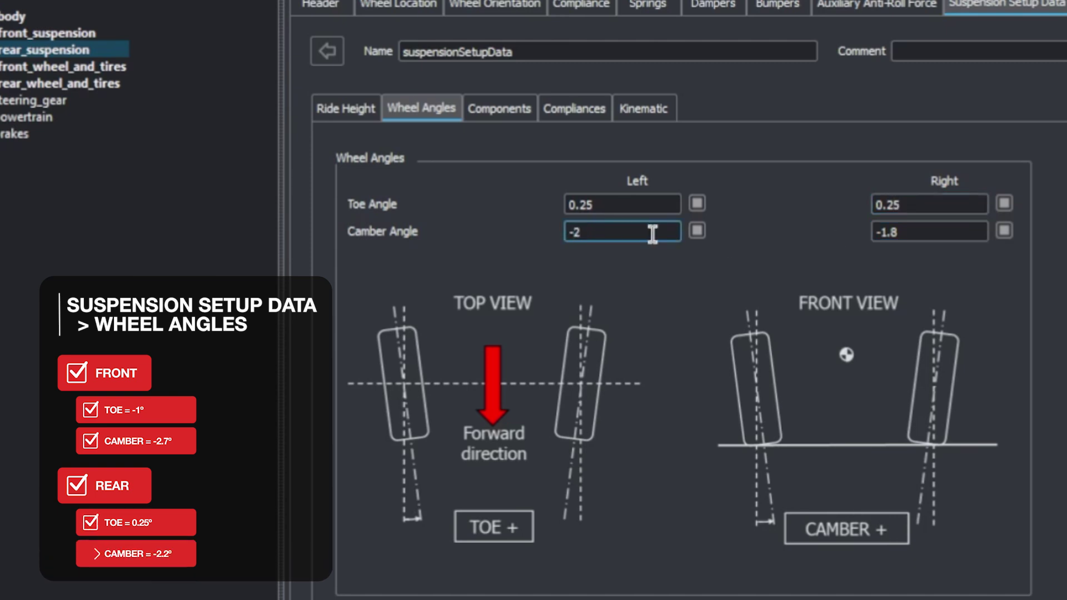
click(905, 232)
key(BackSpace)
key(BackSpace)
key(BackSpace)
text(2.2)
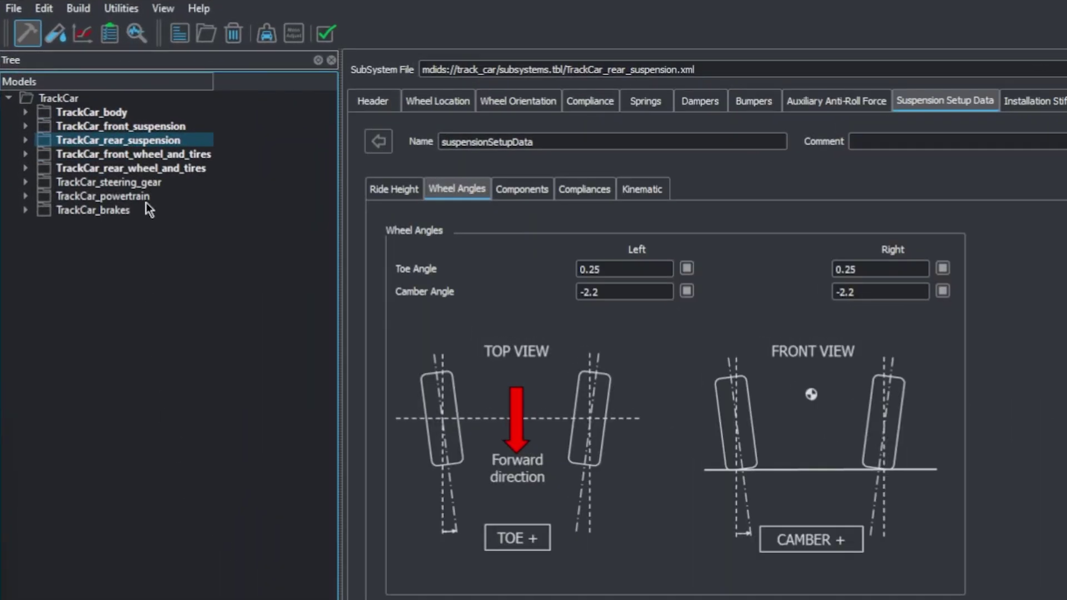
Step: Open the front wheels' SportCar_pac2002_245_40R18.tir tire property file as text in Notepad
click(159, 155)
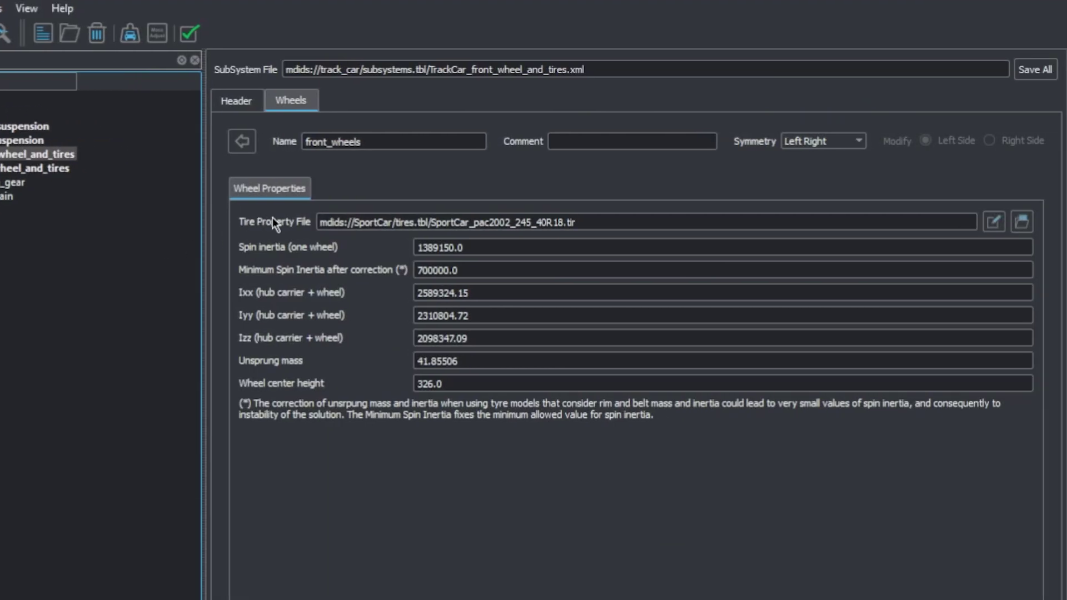
click(332, 222)
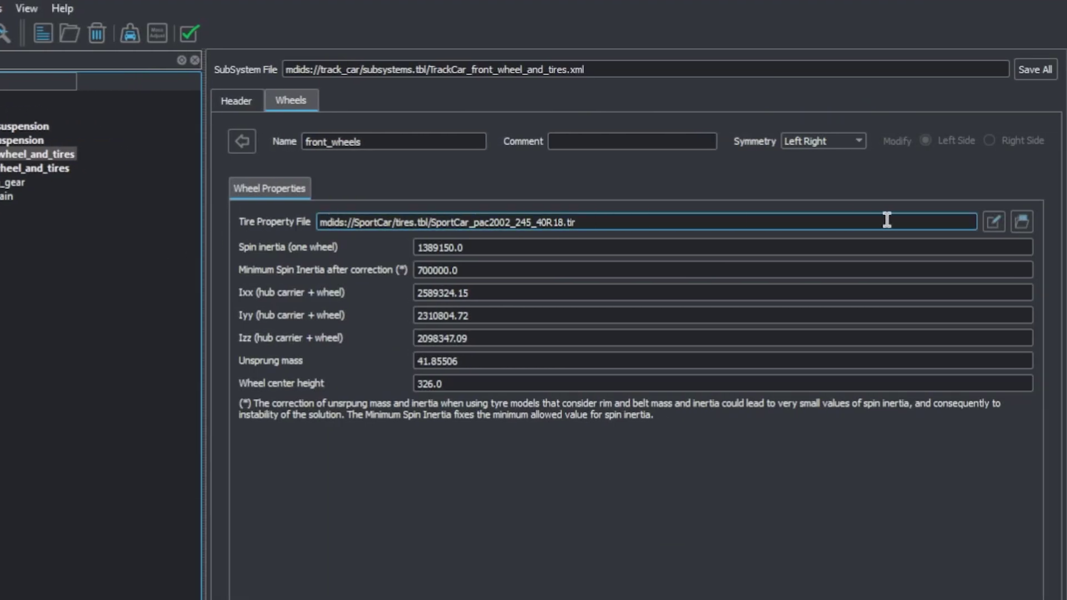
click(989, 221)
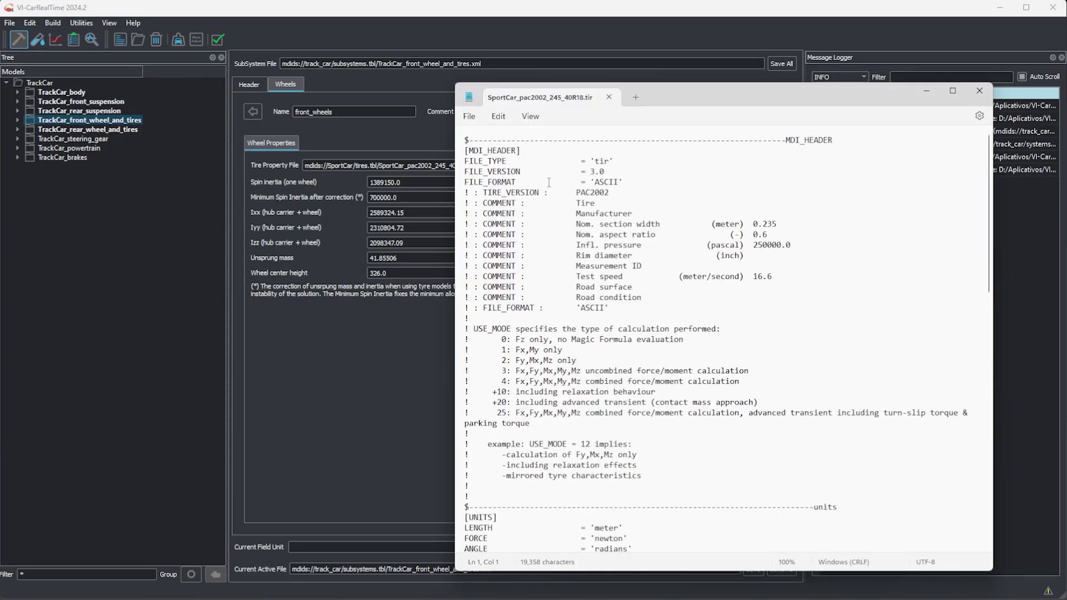
Step: Scroll through the tire file's dimension and vertical data, then close Notepad
scroll(548, 181, down, 15)
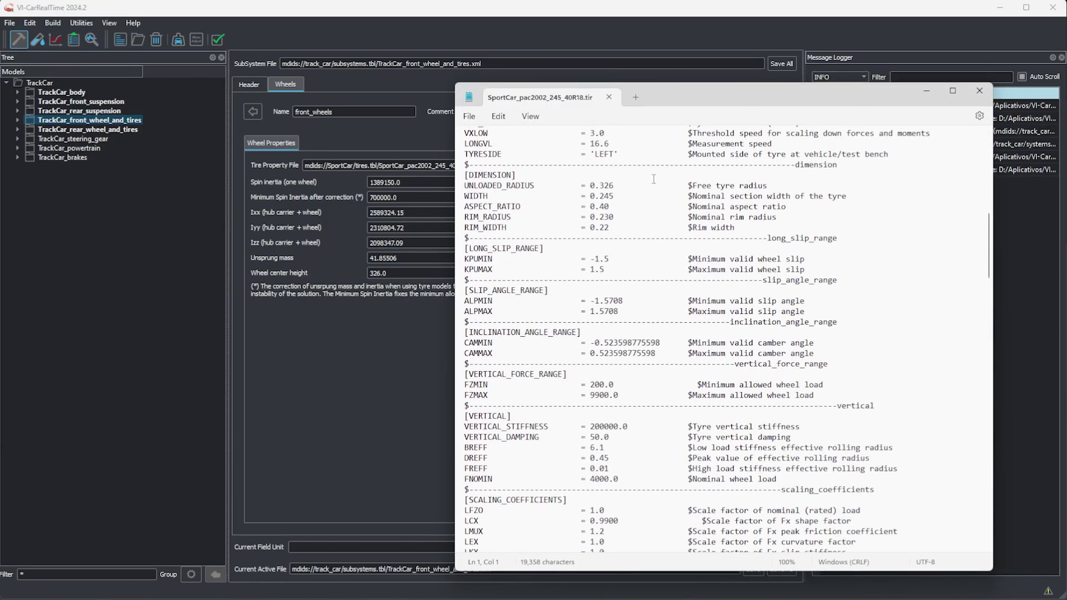
click(979, 91)
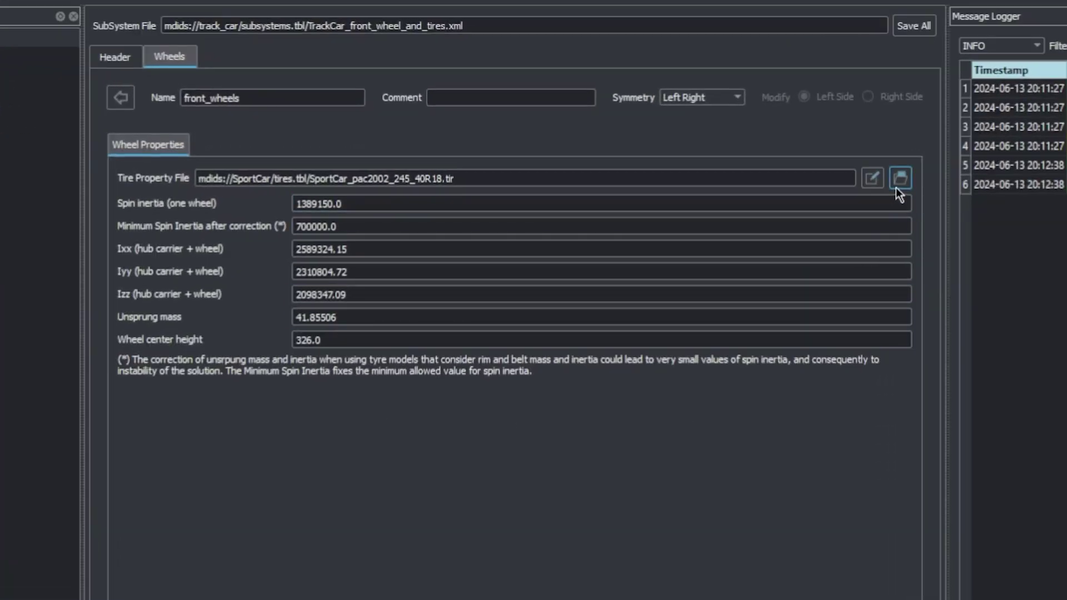
Step: Assign RaceCar_RT_PAC2002_f.tir from mdids://RaceCar/ as the front wheels' tire property file
click(898, 185)
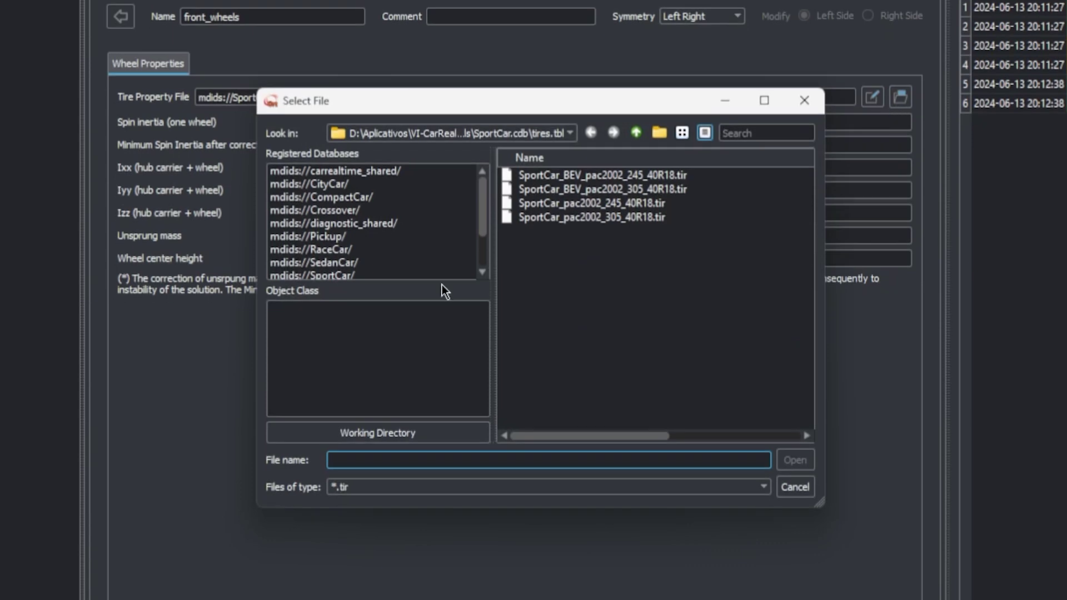
click(337, 249)
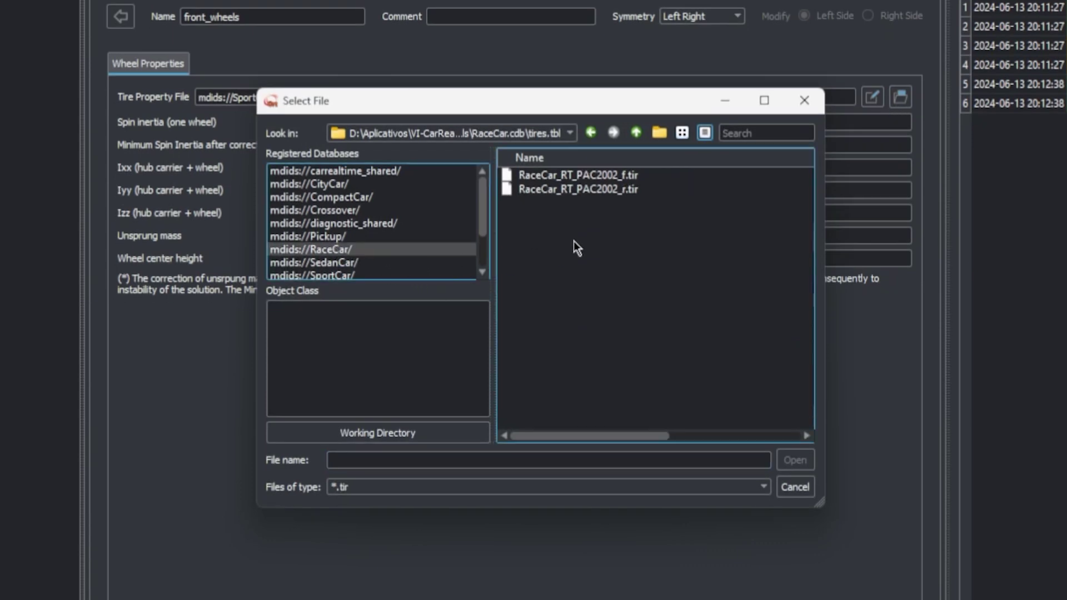
click(631, 175)
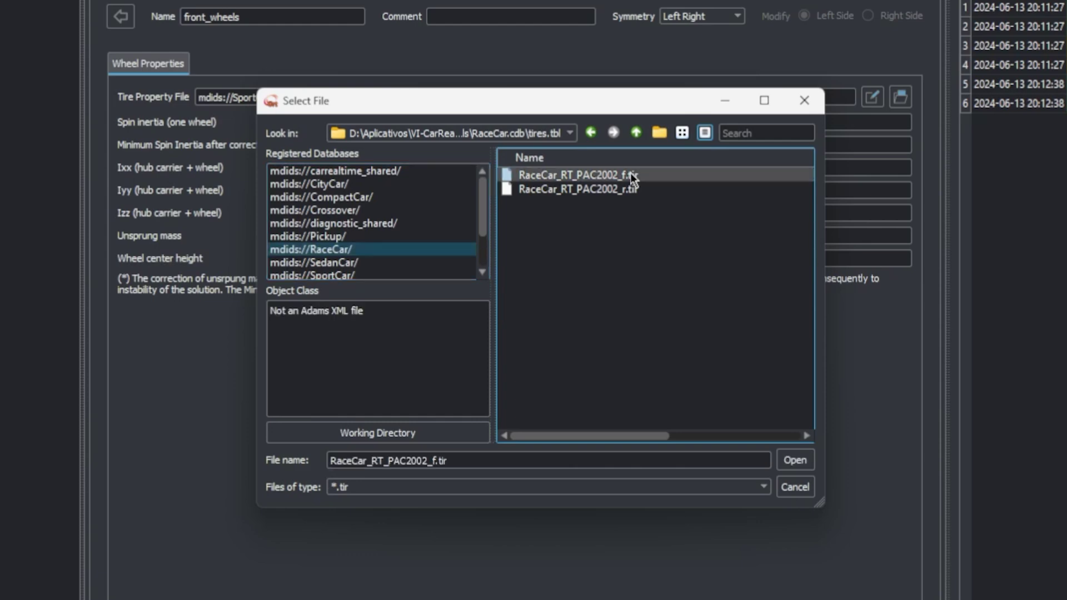
click(806, 464)
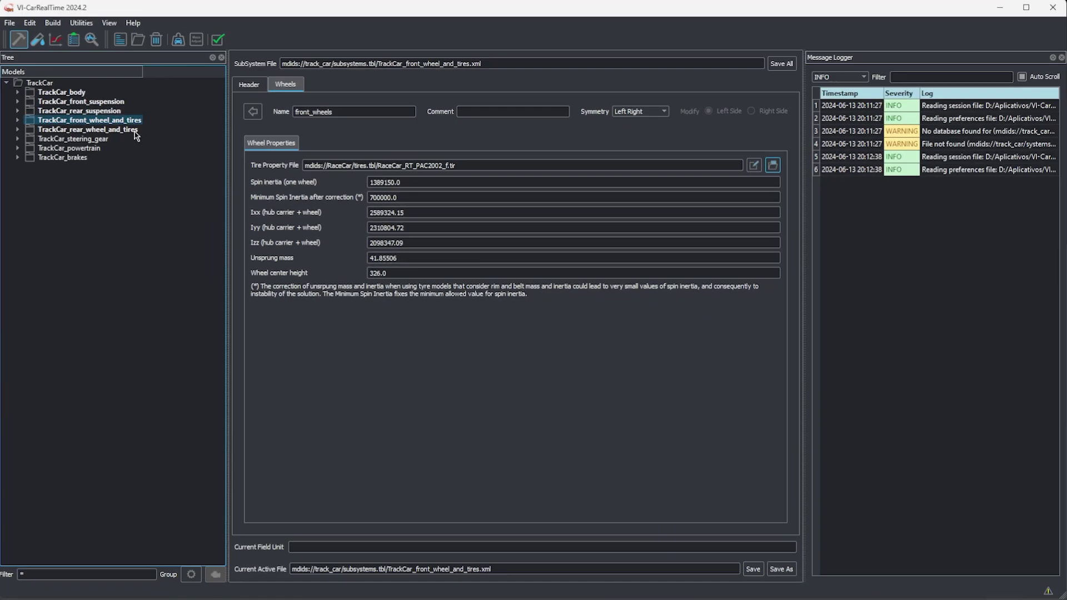
Step: Assign RaceCar_RT_PAC2002_r.tir from the RaceCar database to the rear wheels
click(136, 133)
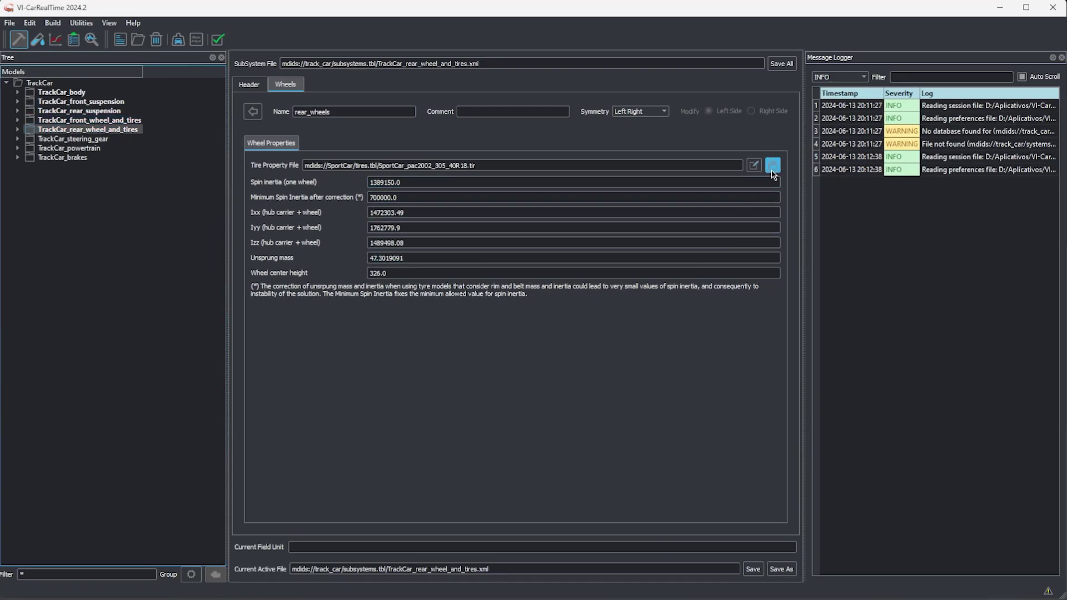
click(773, 165)
click(393, 267)
click(575, 227)
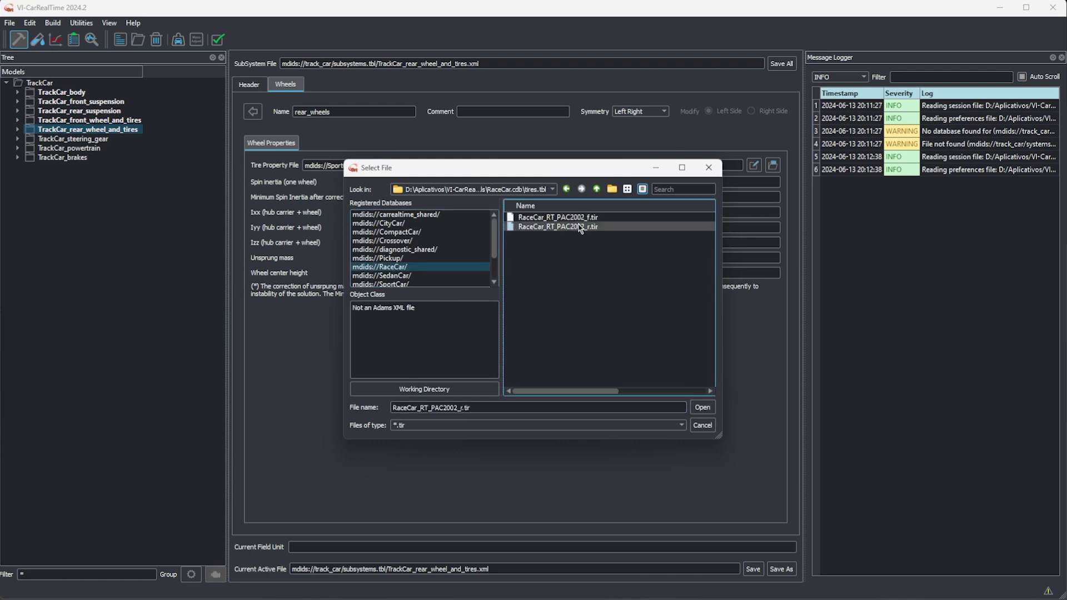
click(702, 408)
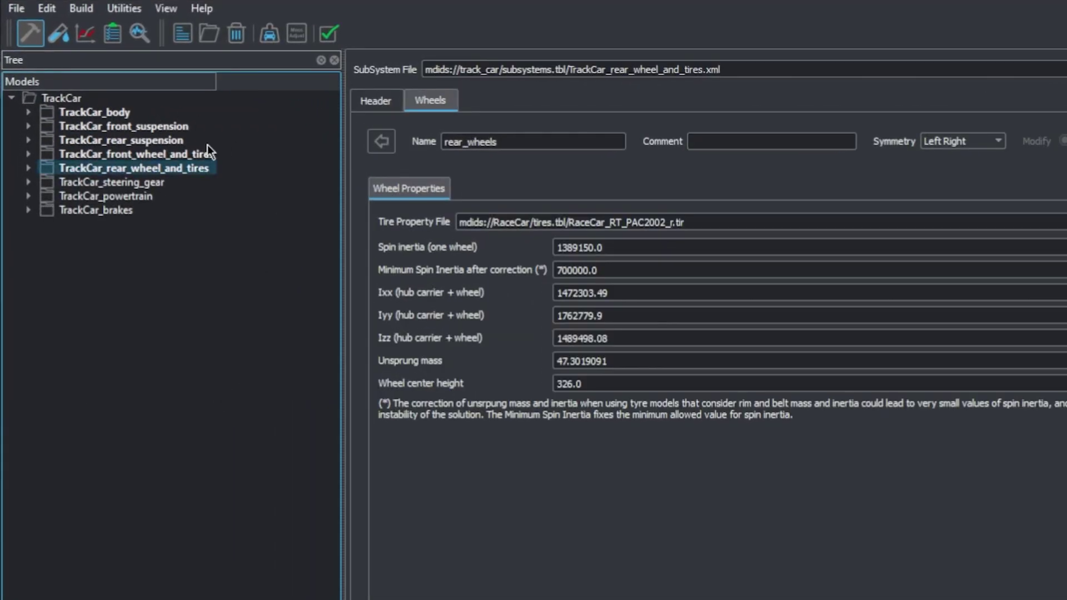
Step: Check the front tire and TrackCar configuration, then switch to Test Mode
click(105, 154)
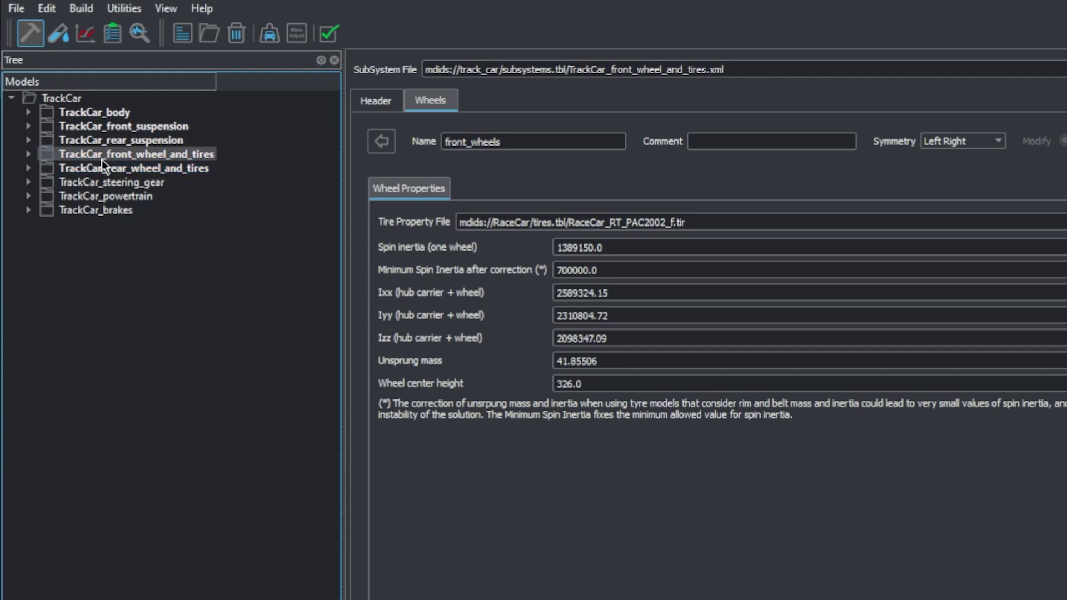
click(65, 101)
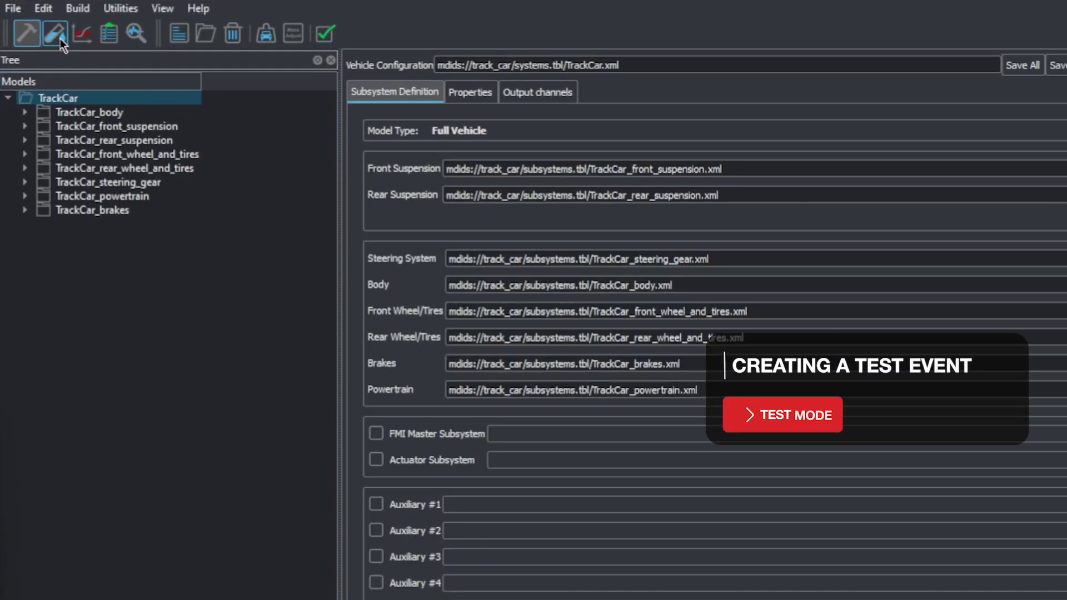
click(60, 39)
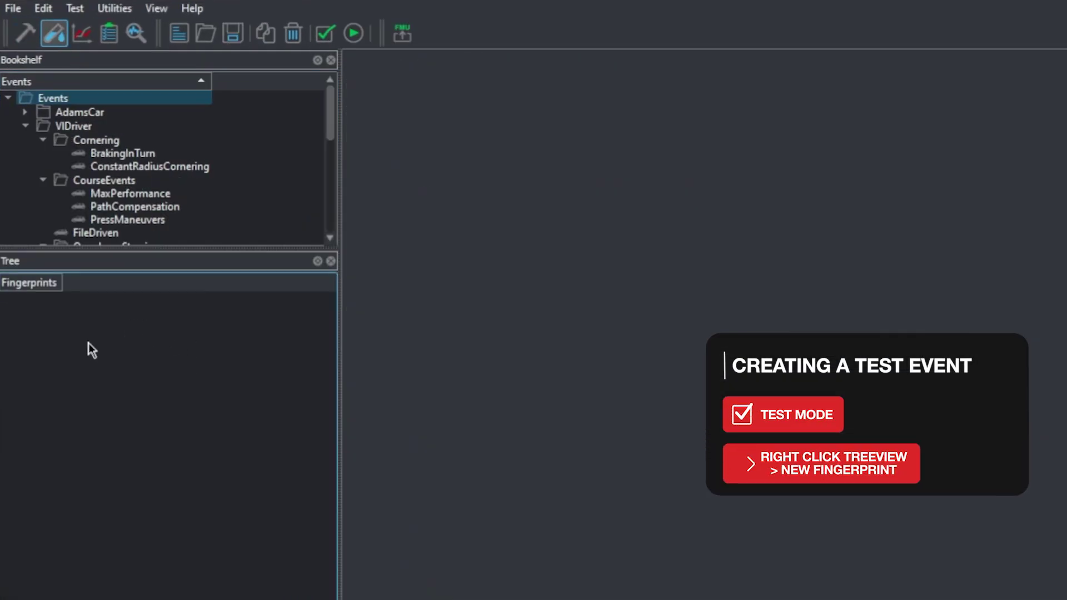
right_click(202, 332)
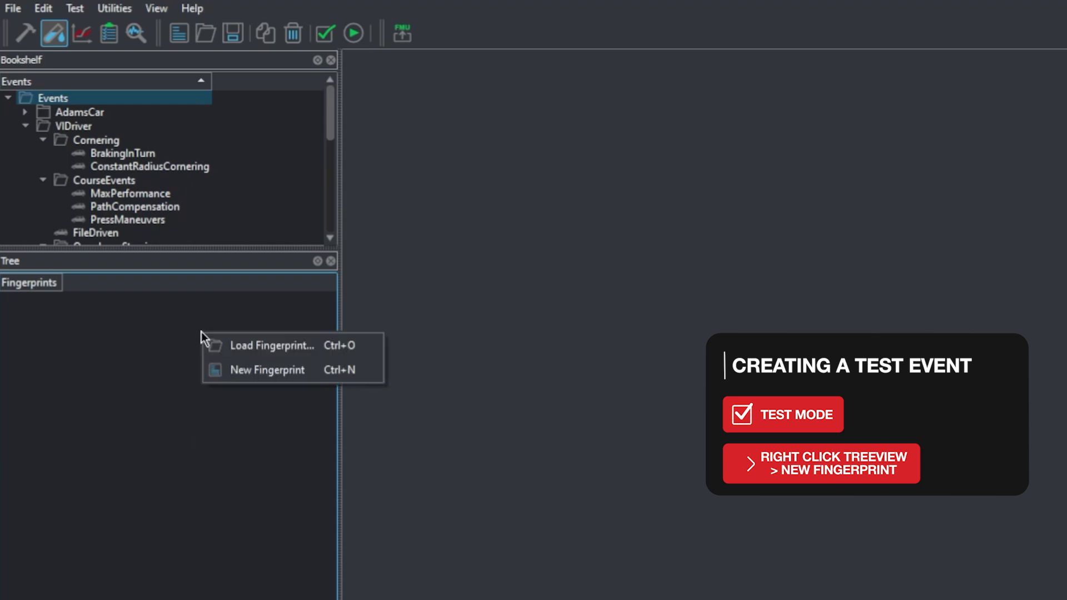
Step: Add a new fingerprint_1 holding a TrackCar ConstantRadiusCornering event named TrackCar_crc
click(247, 376)
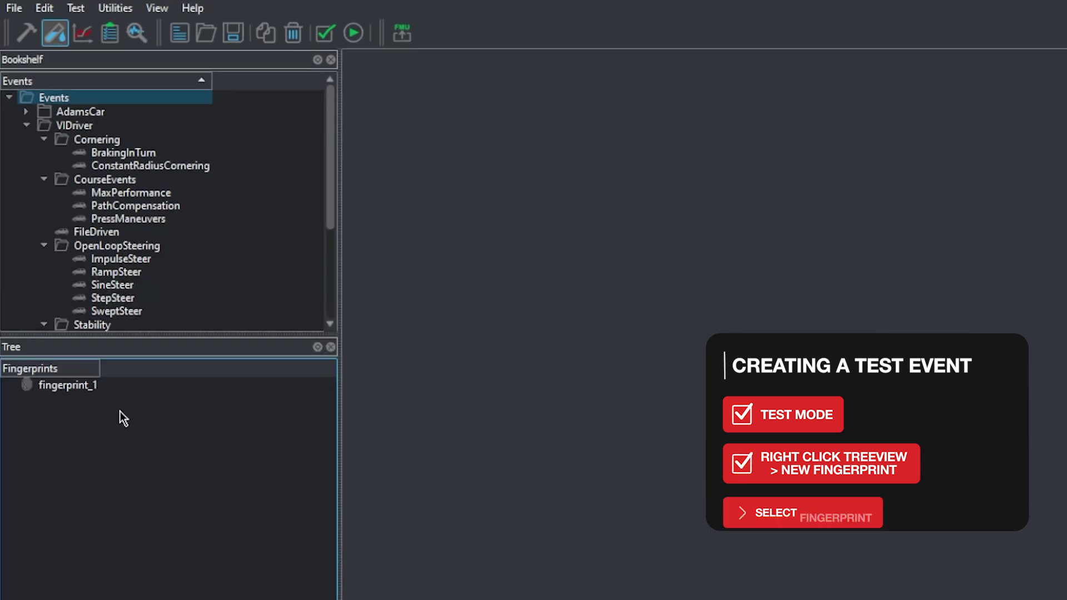
click(88, 385)
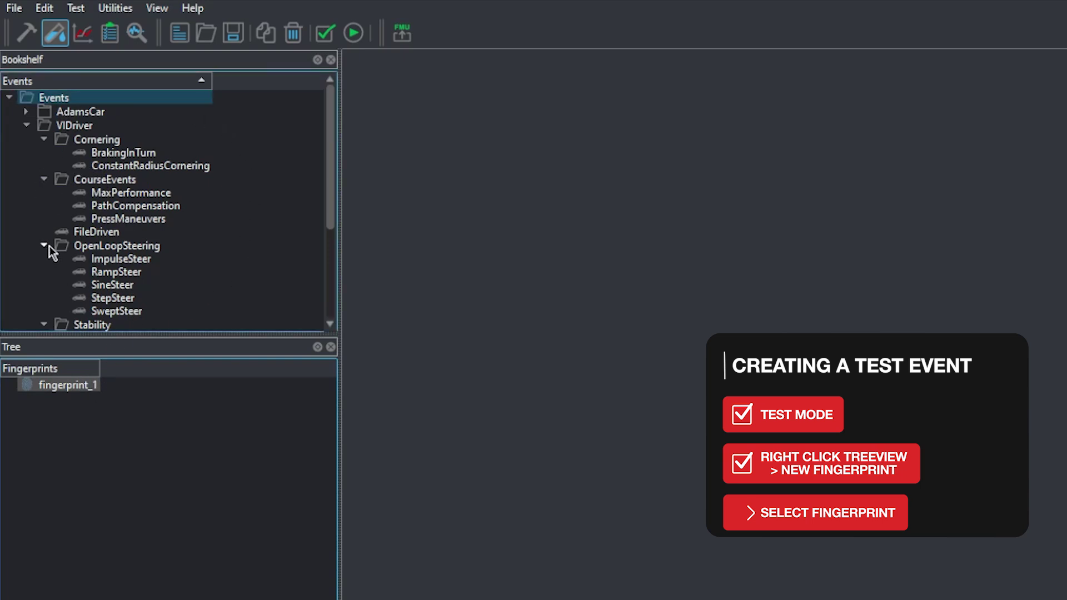
double_click(185, 166)
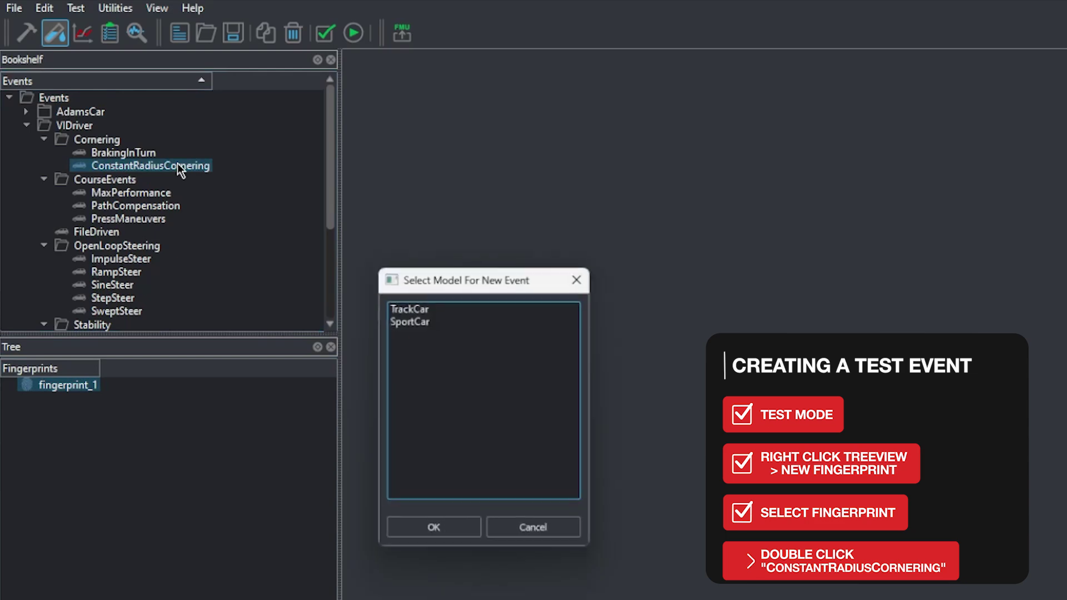
click(398, 306)
click(434, 532)
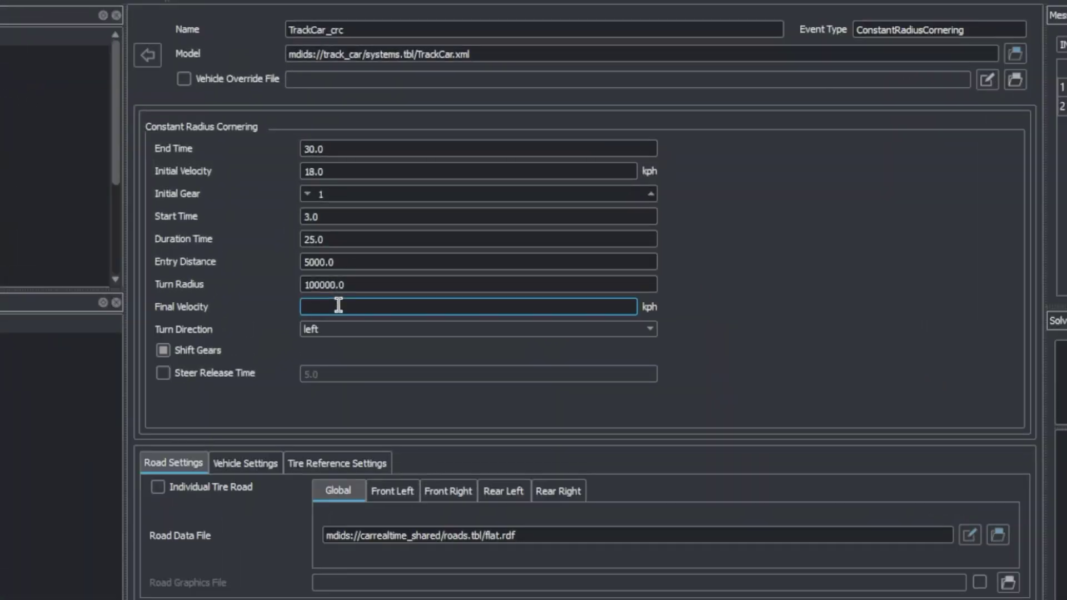
Step: Enter 150 kph as TrackCar_crc's final velocity, ramping from 18.0 kph
text(150)
click(247, 403)
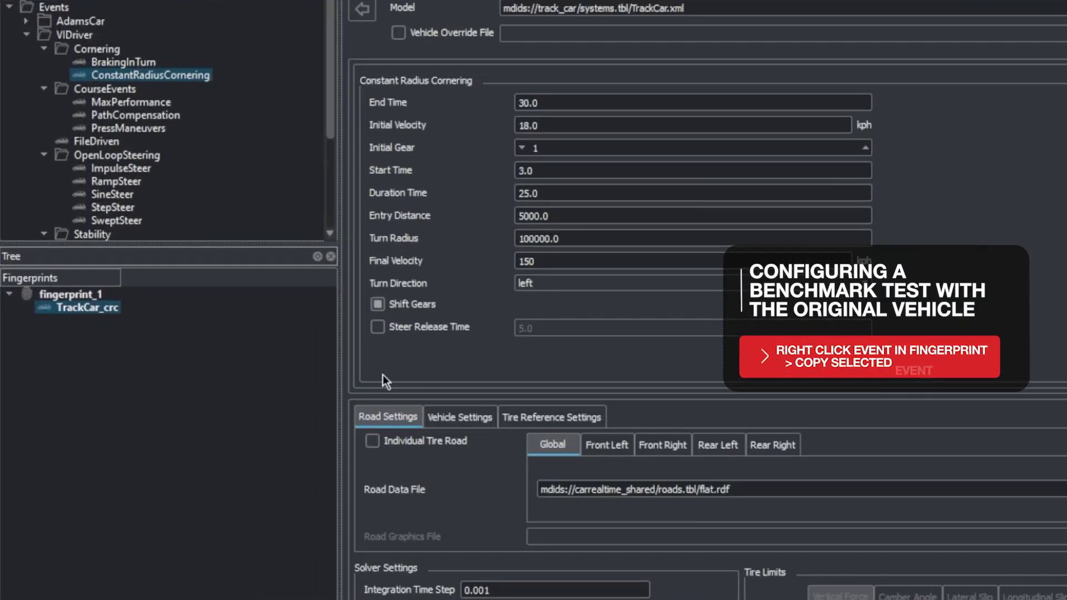
Step: Copy TrackCar_crc and set the copy's model to mdids://SportCar/ SportCar.xml
right_click(85, 305)
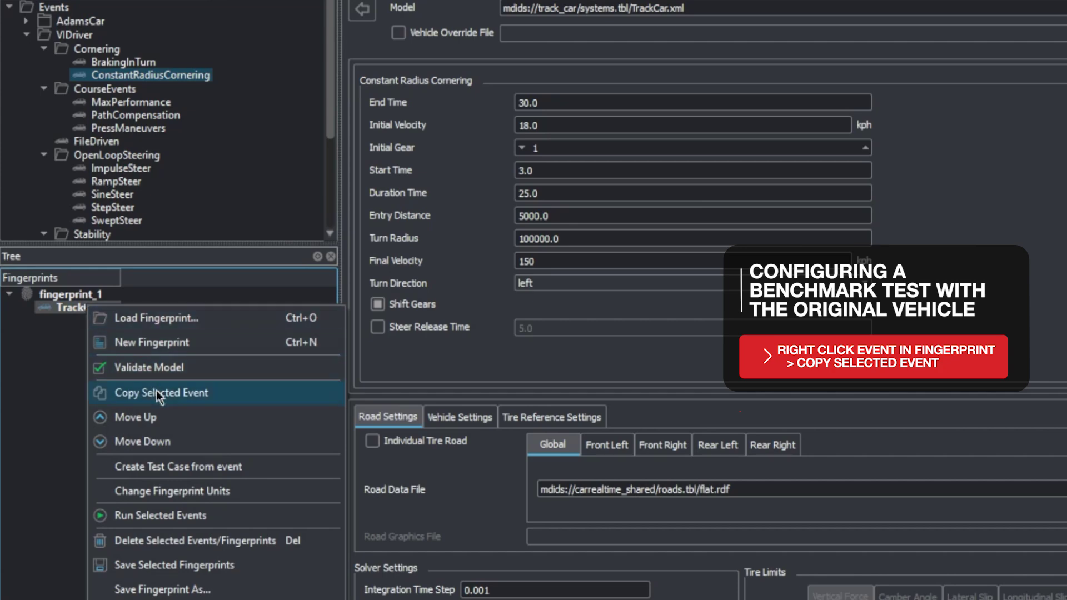
click(220, 392)
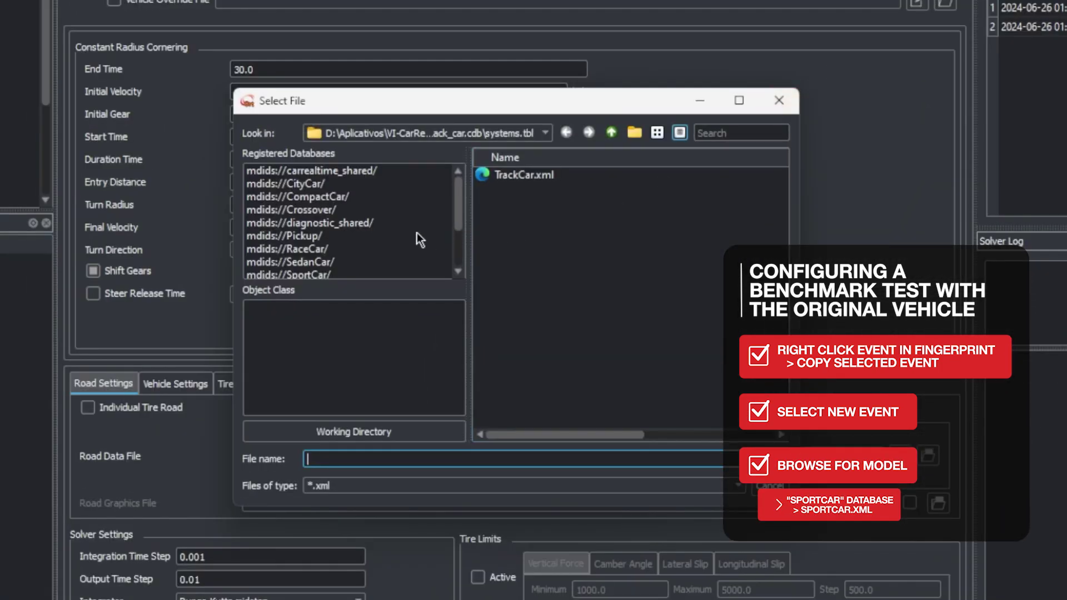
scroll(348, 233, down, 1)
click(304, 235)
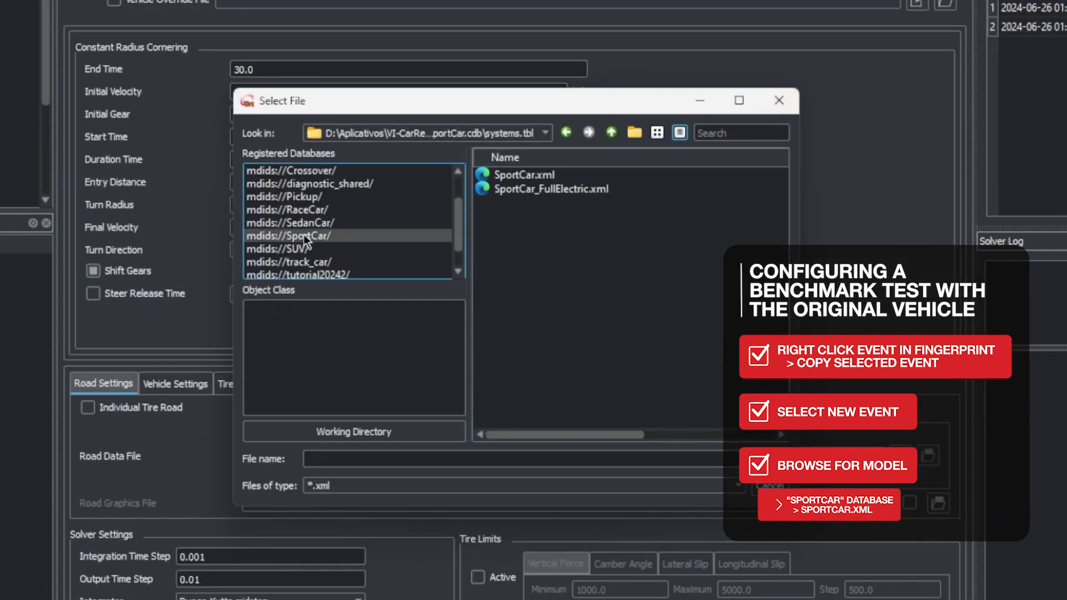
click(552, 175)
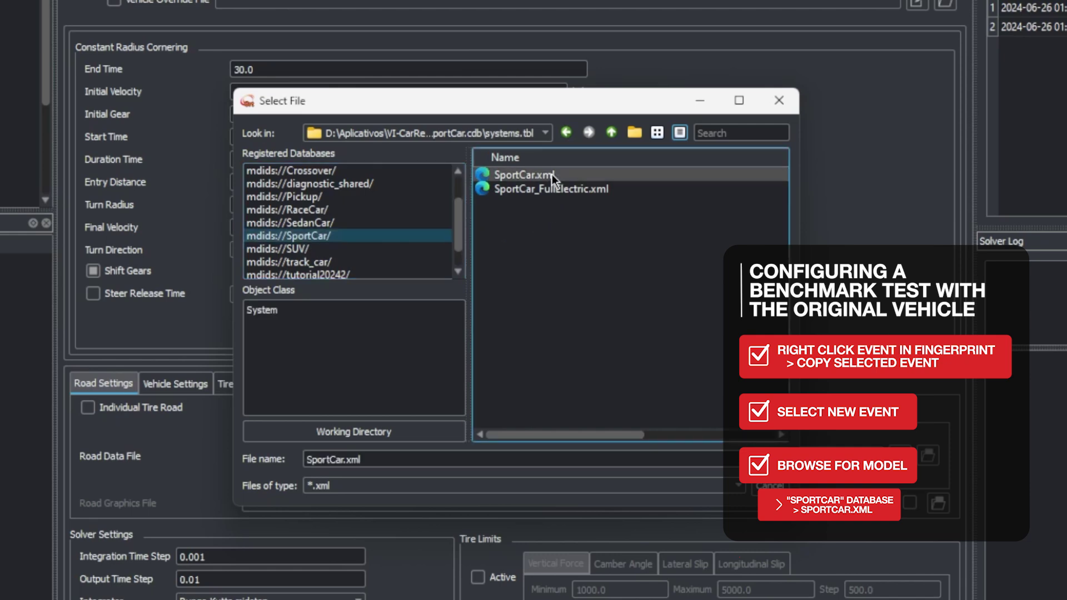
click(770, 459)
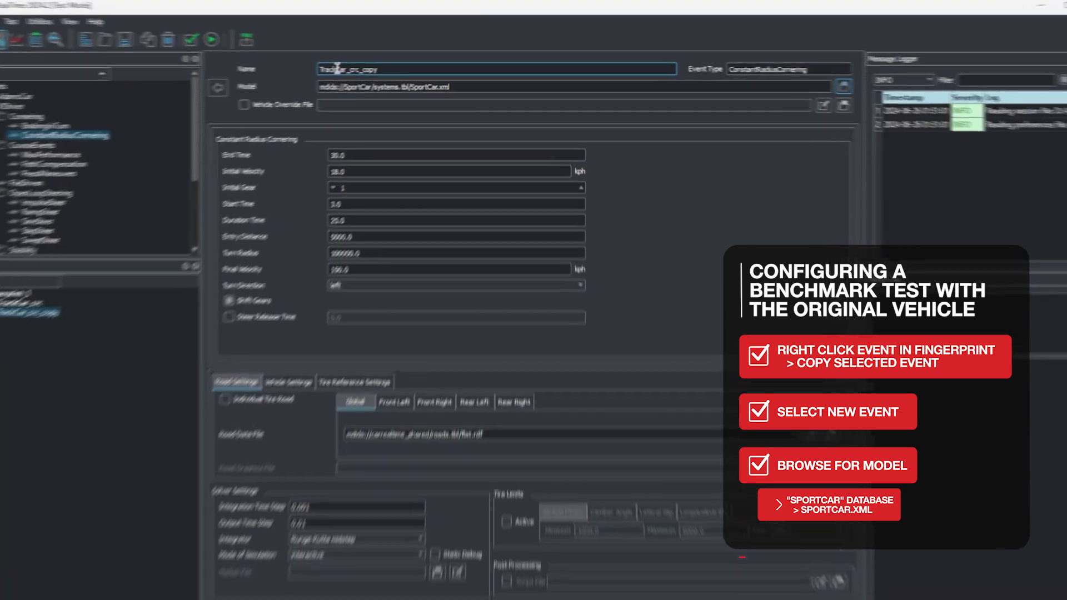
click(337, 68)
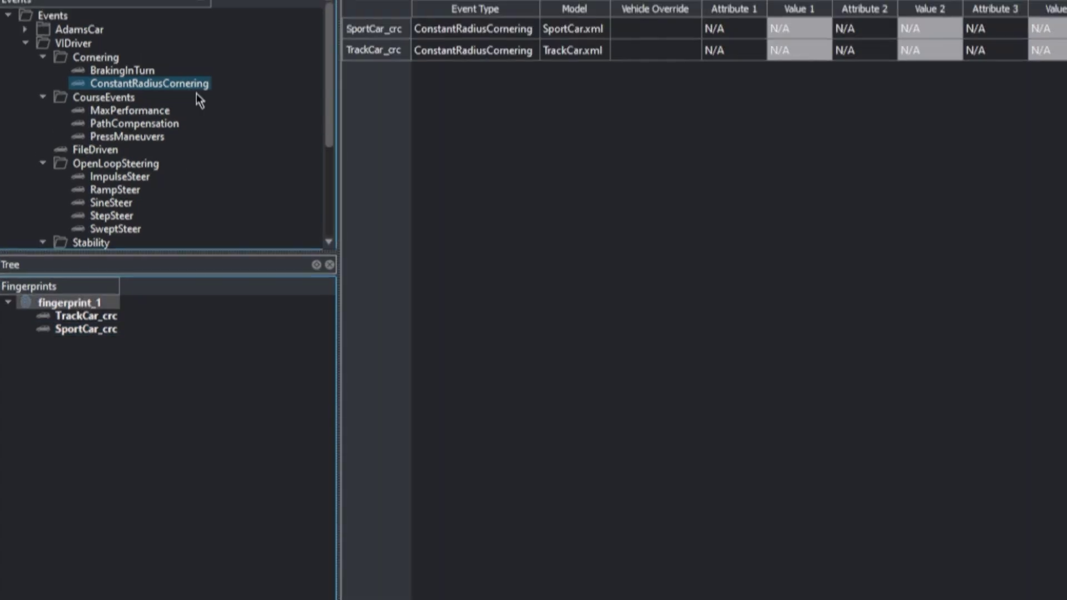
Step: Save fingerprint_1, run both cornering events, and confirm 'Simulation is complete.' in the solver log
click(196, 87)
click(232, 31)
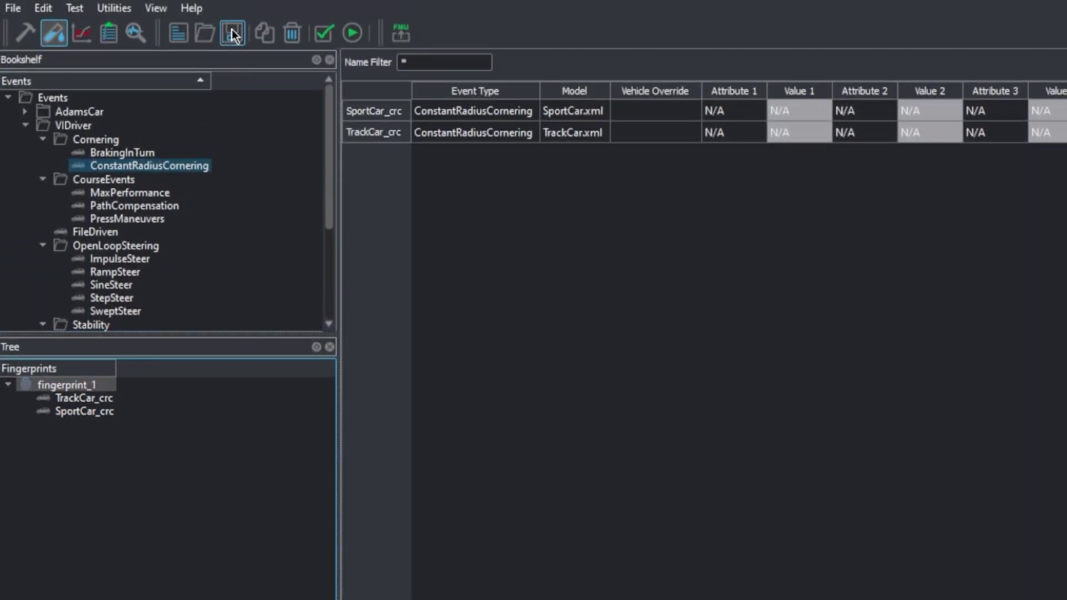
click(359, 35)
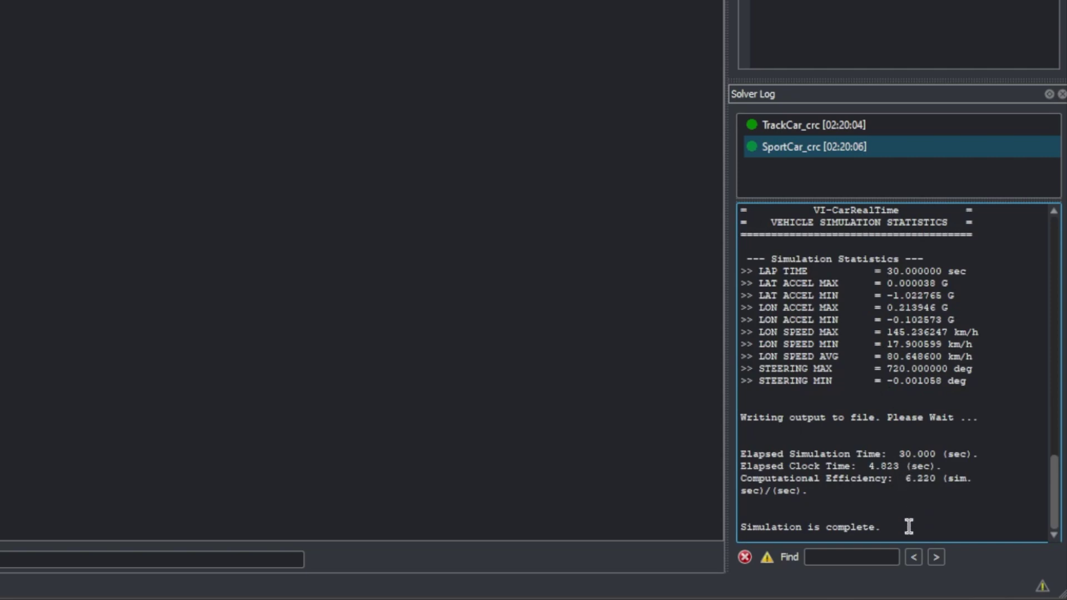
drag(908, 528, 725, 528)
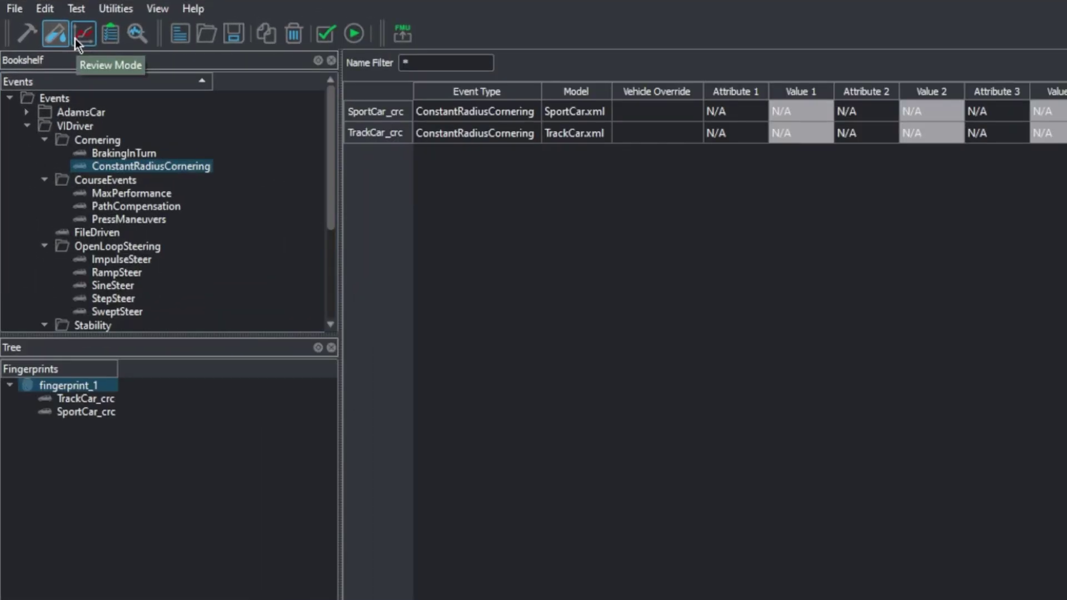
Step: Enter Review Mode and select the SportCar_crc and TrackCar_crc results together
click(82, 34)
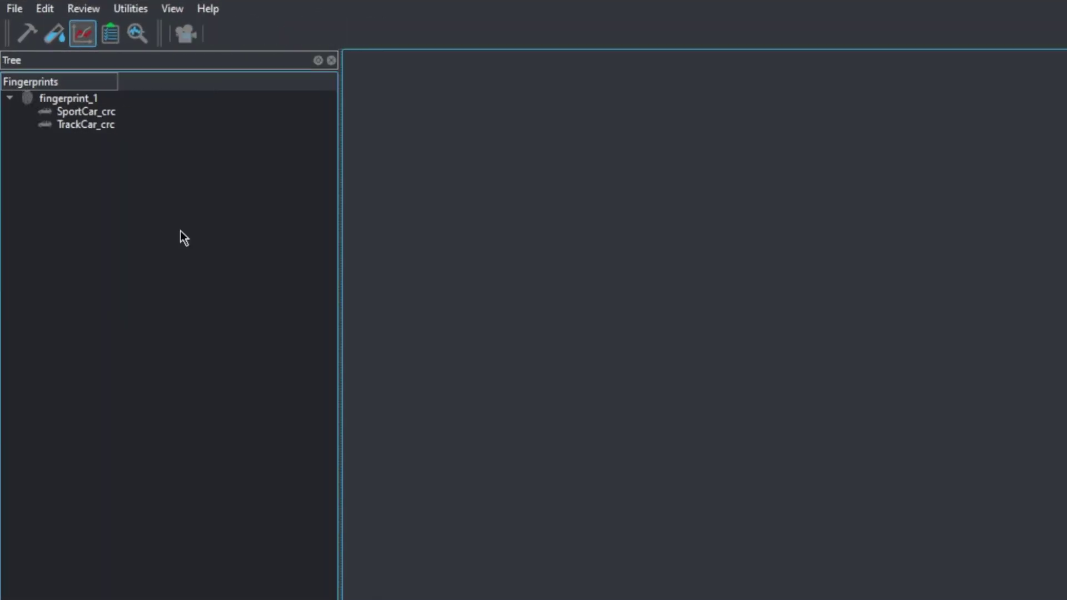
click(149, 174)
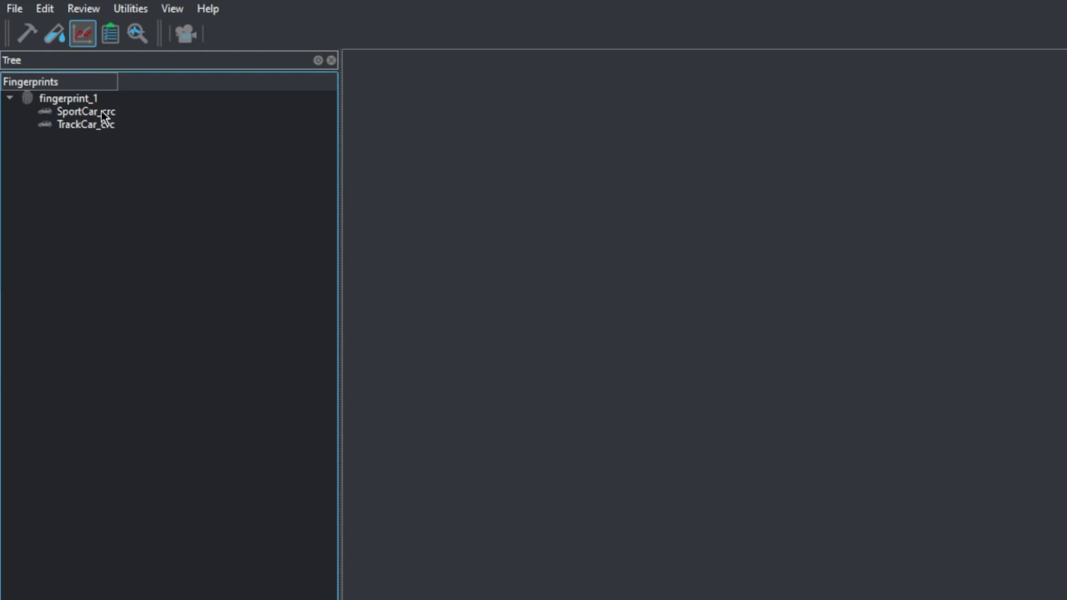
drag(102, 111, 102, 126)
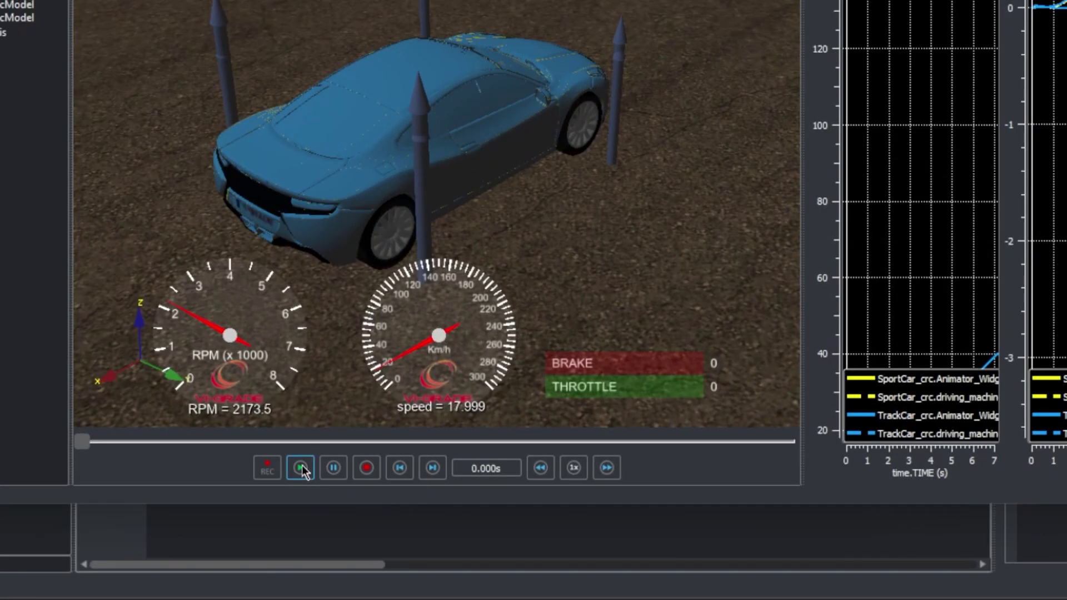
Step: Play the SportCar_crc vs TrackCar_crc cornering animation and widen the Tree View Name column
click(350, 496)
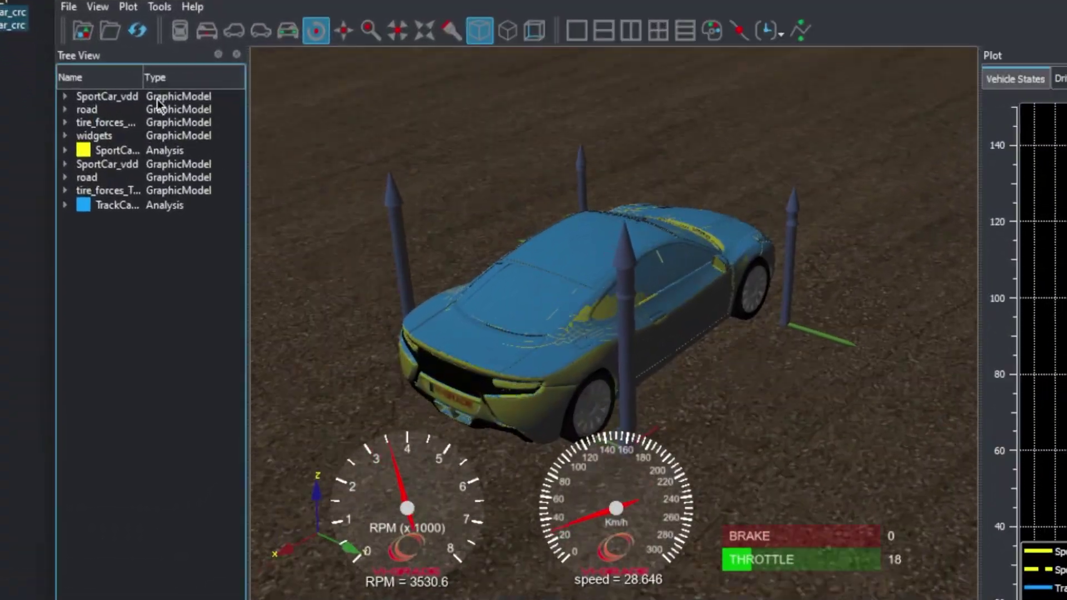
double_click(143, 77)
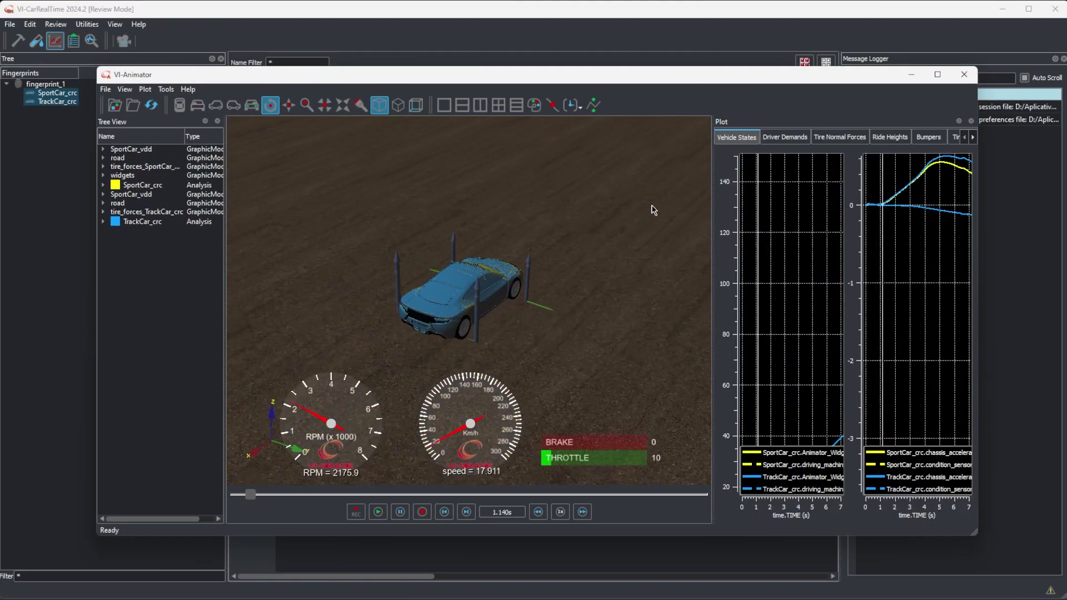
Step: Close VI-Animator and save the session as 'TrackCarTutorialSession' in the Track Car working directory
click(962, 76)
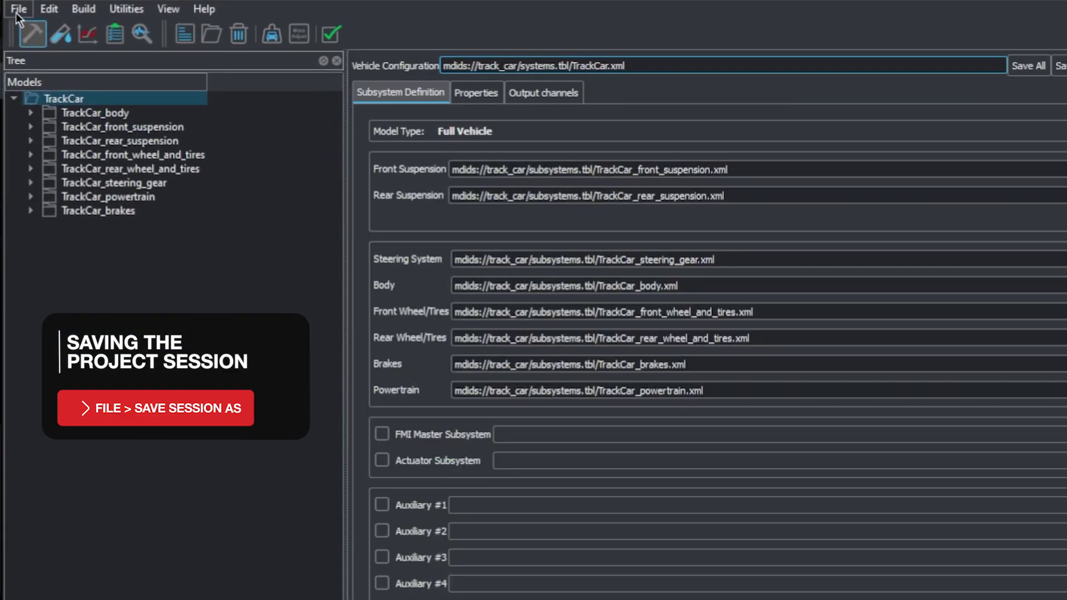
click(19, 10)
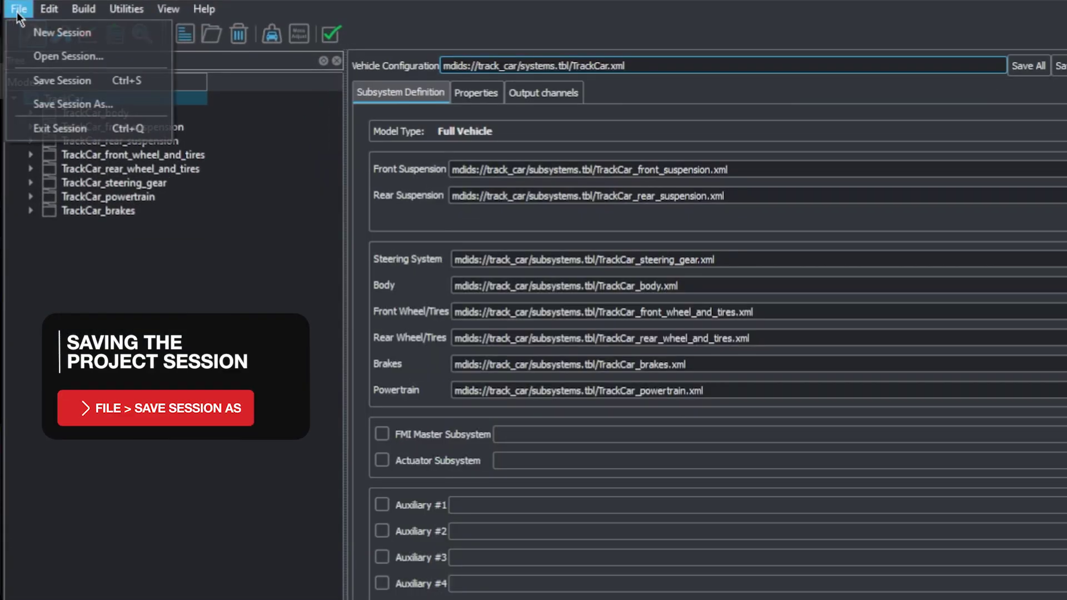
click(73, 104)
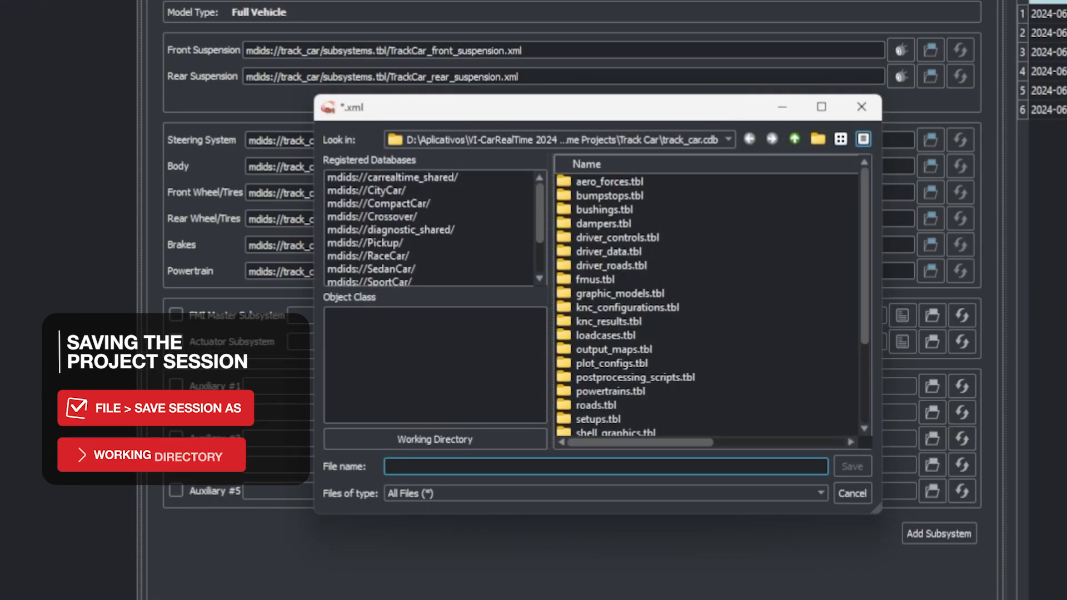
click(442, 442)
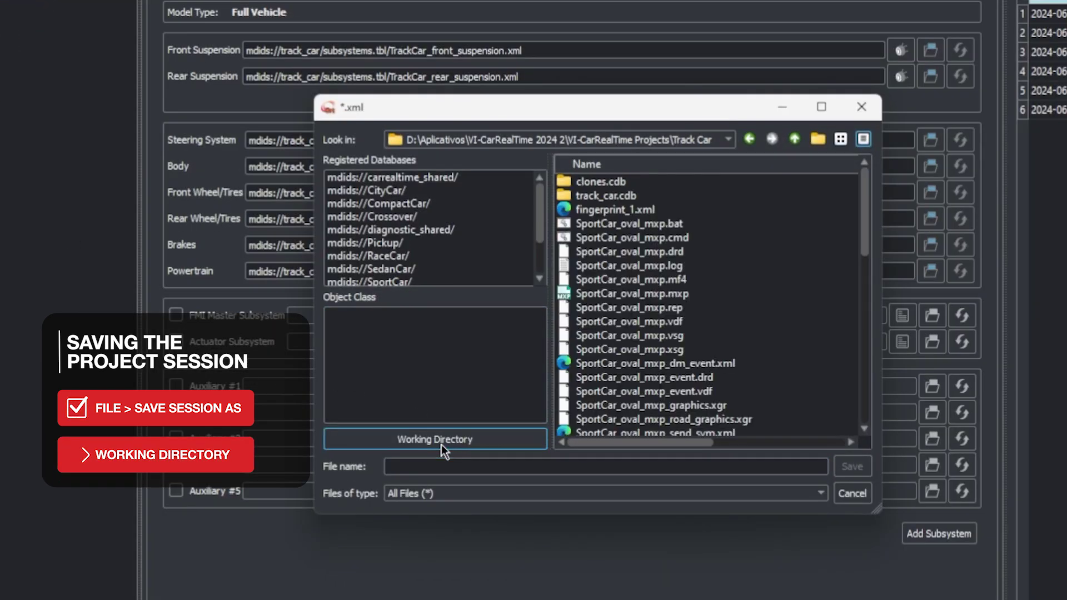
click(498, 467)
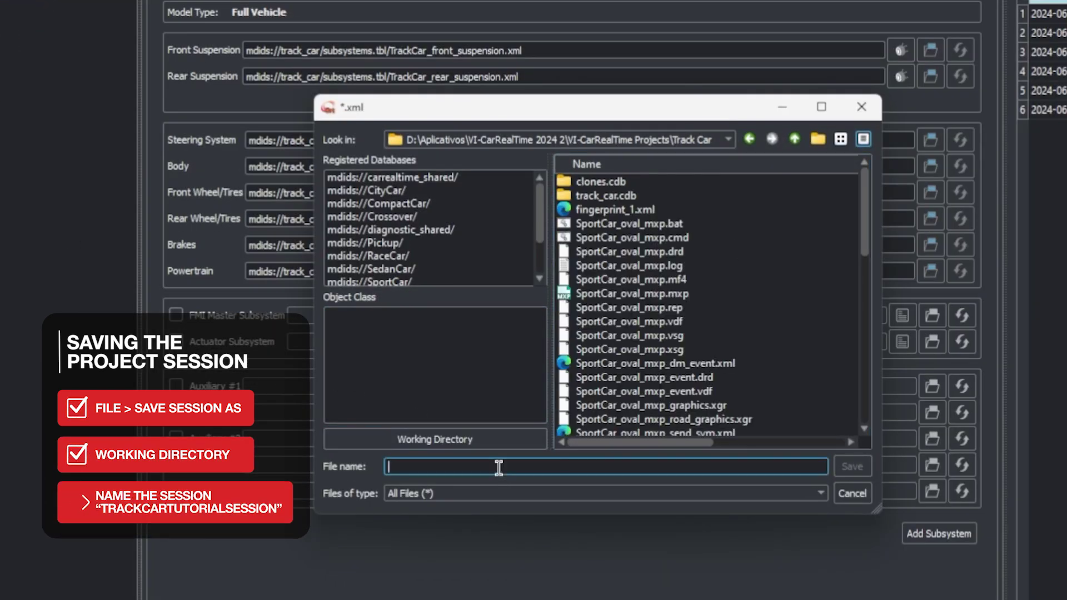
text(Track)
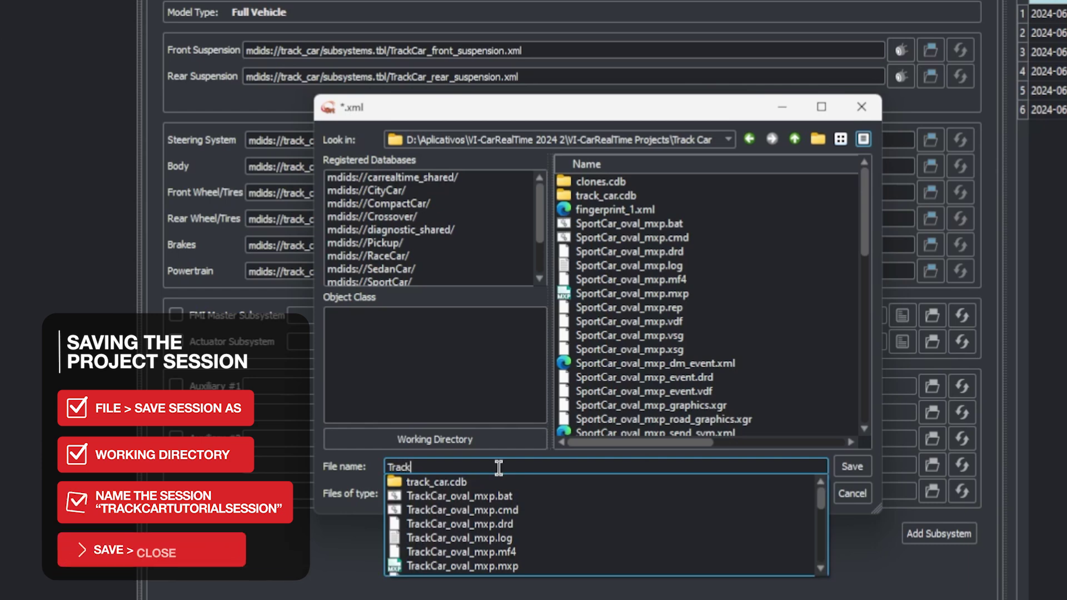
text(CarTutori)
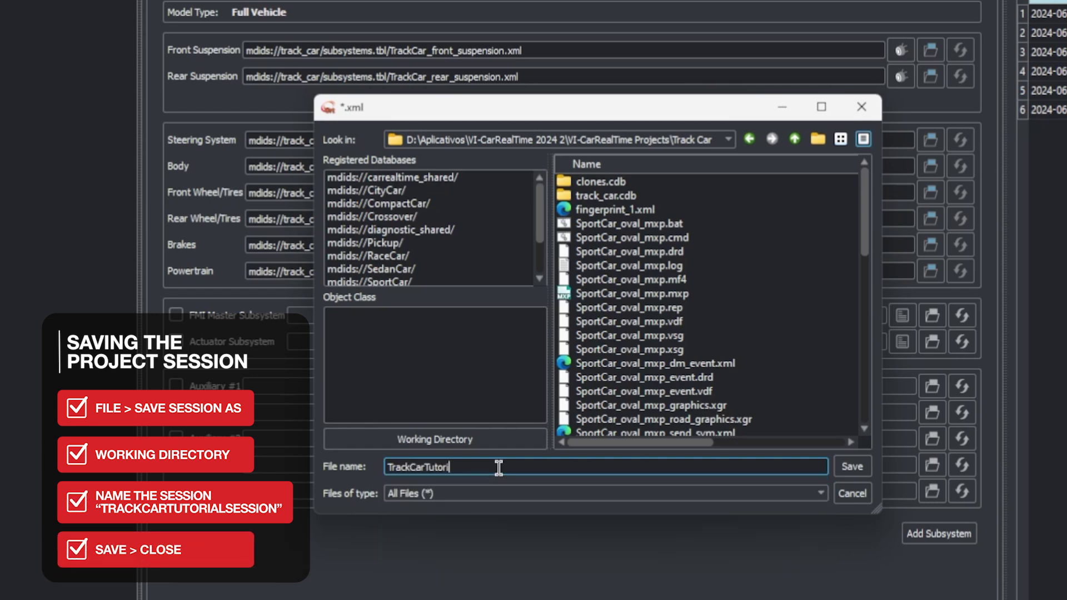
text(alSession)
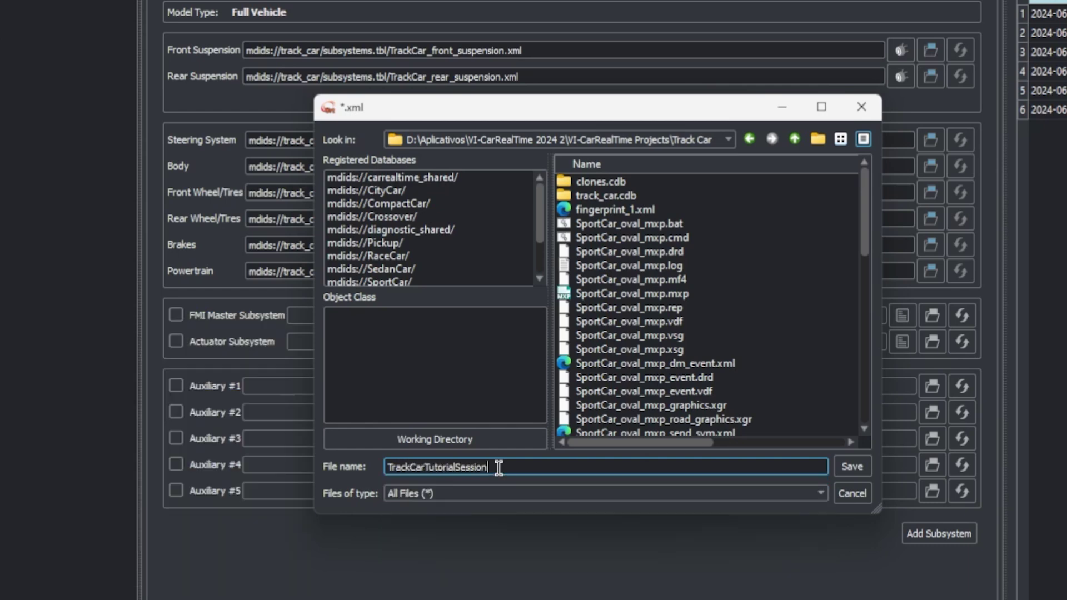
click(851, 469)
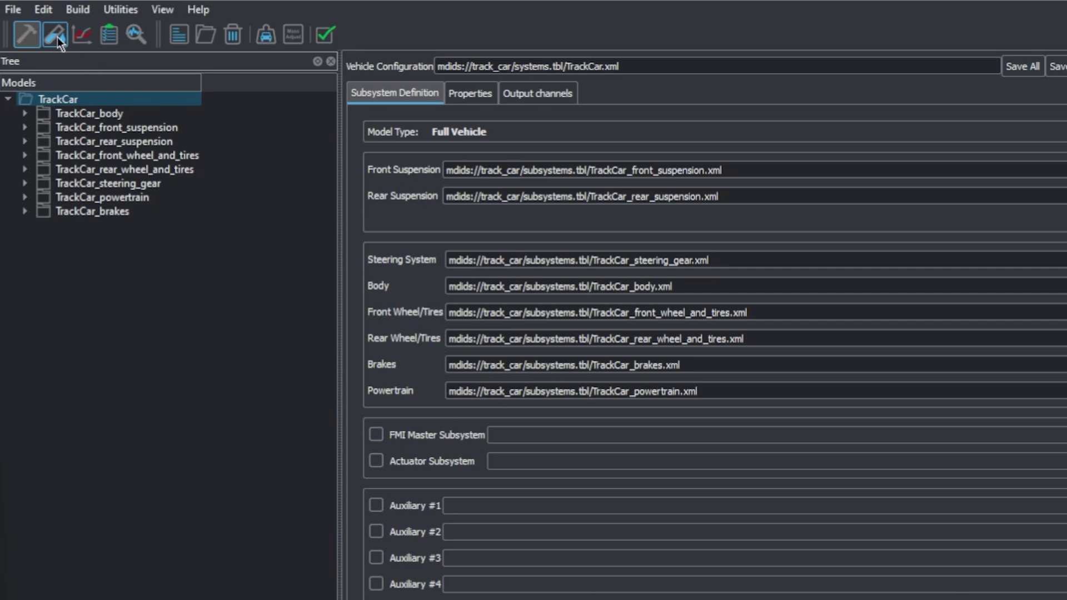
click(58, 37)
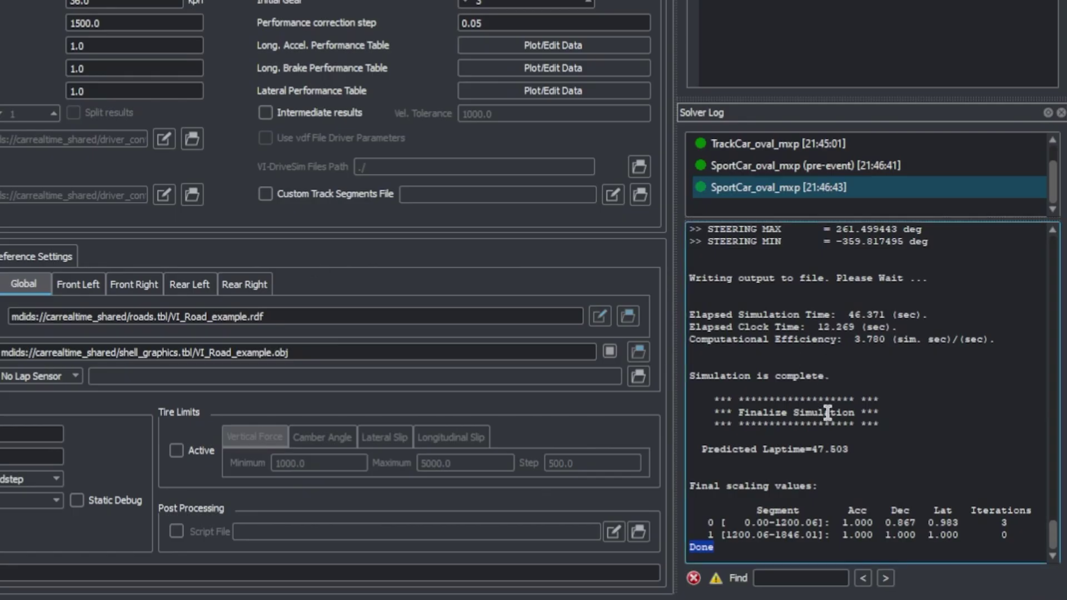
scroll(828, 414, up, 10)
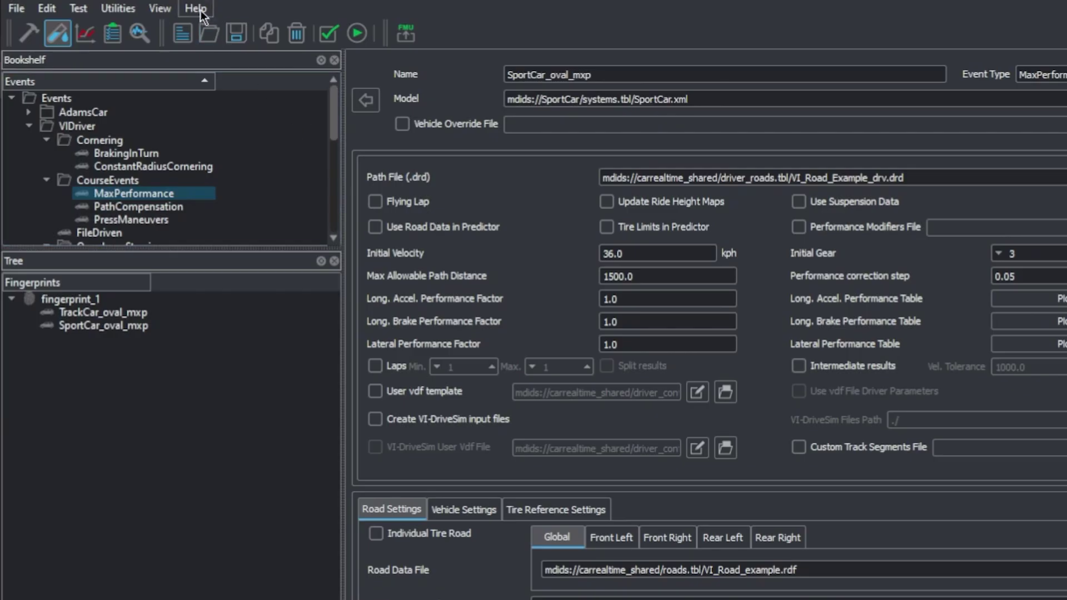
click(197, 10)
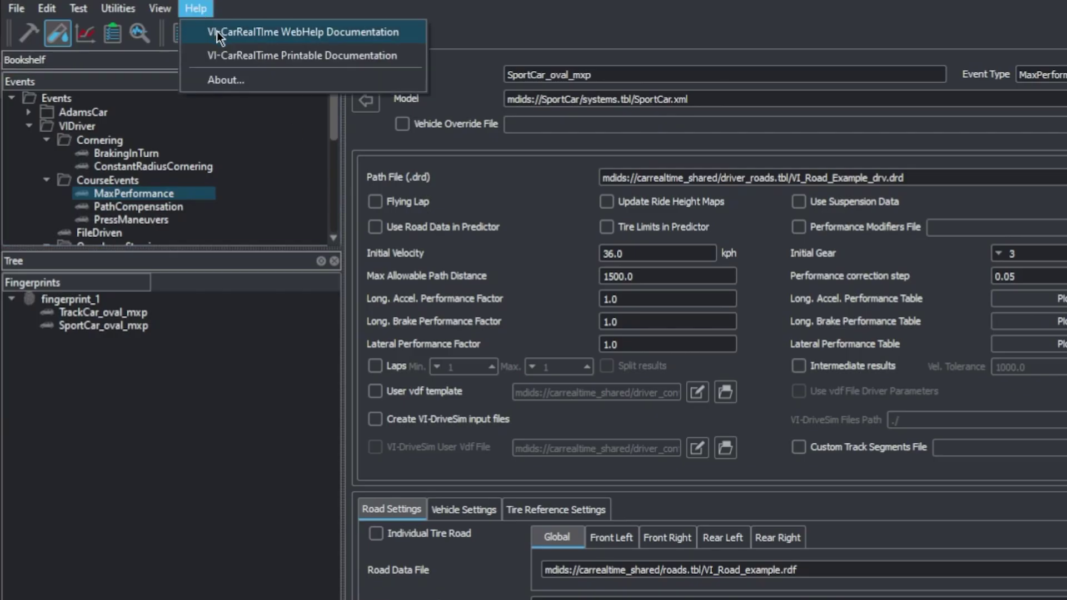
click(219, 54)
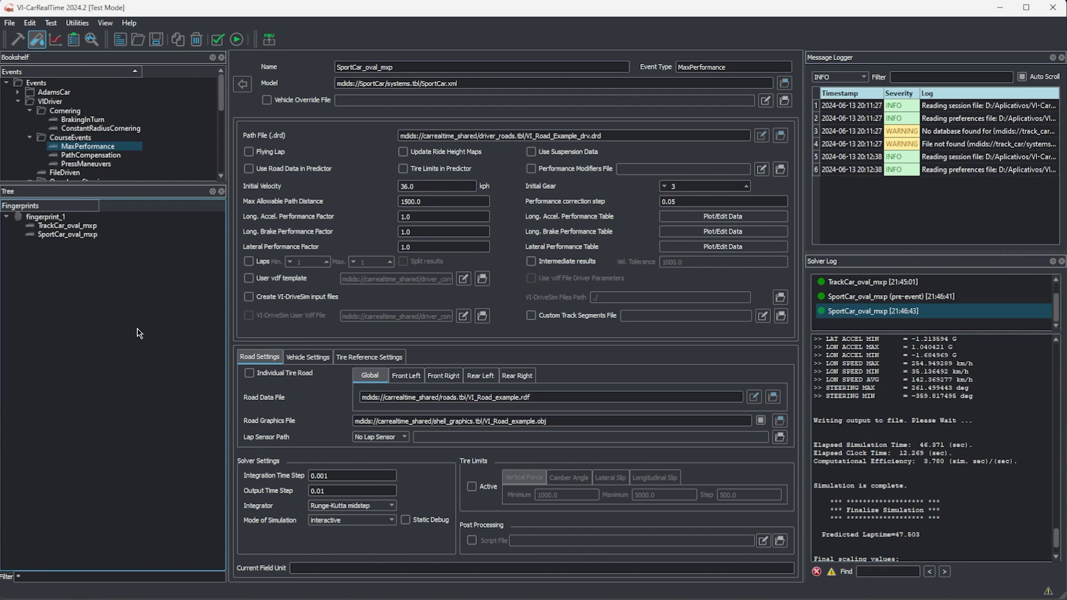
click(19, 45)
double_click(73, 139)
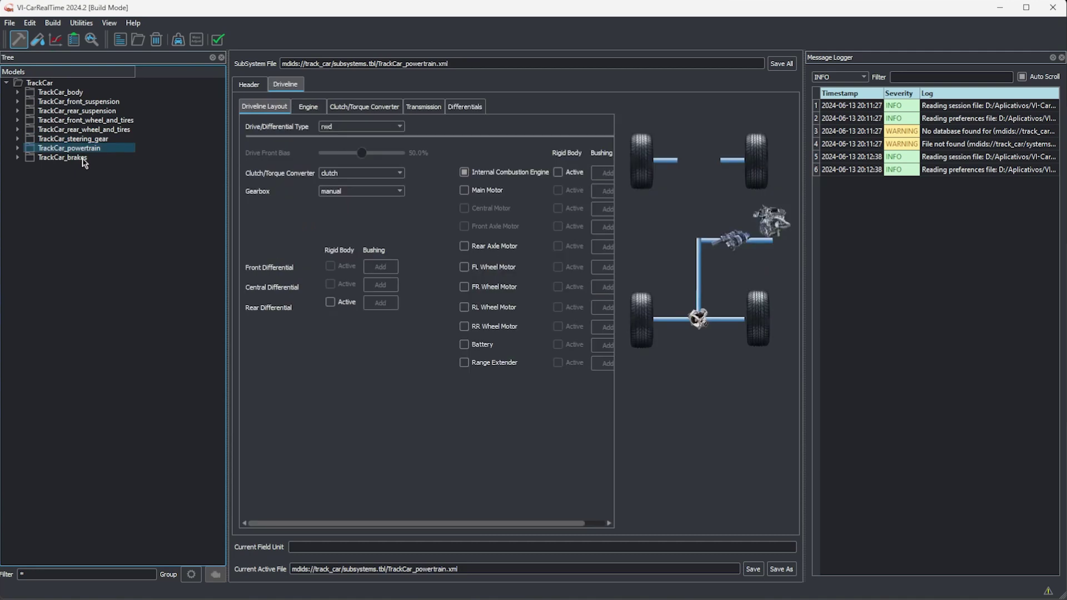
double_click(83, 158)
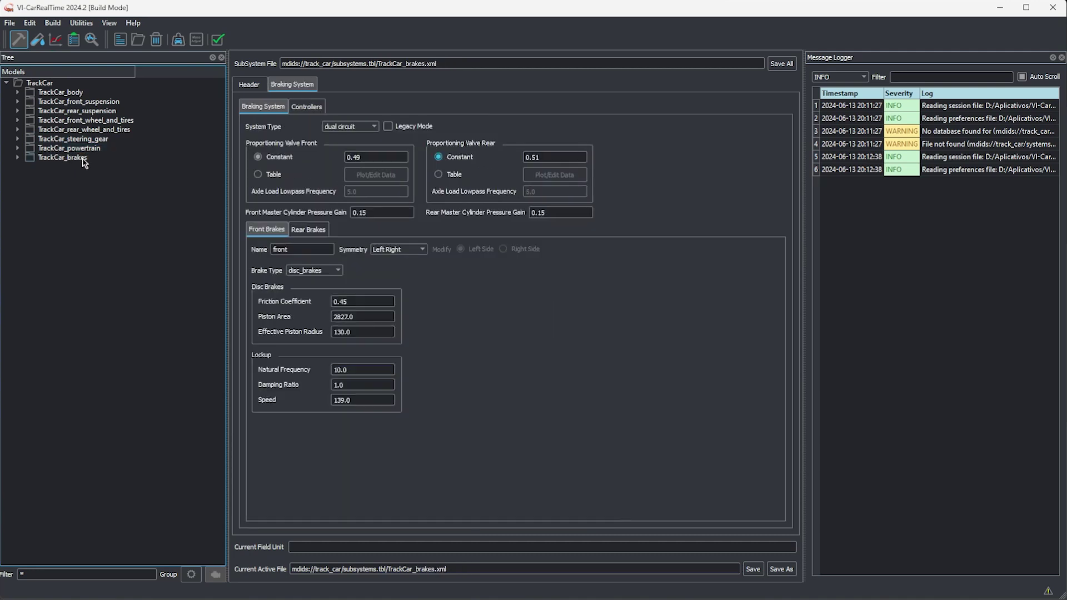
double_click(62, 93)
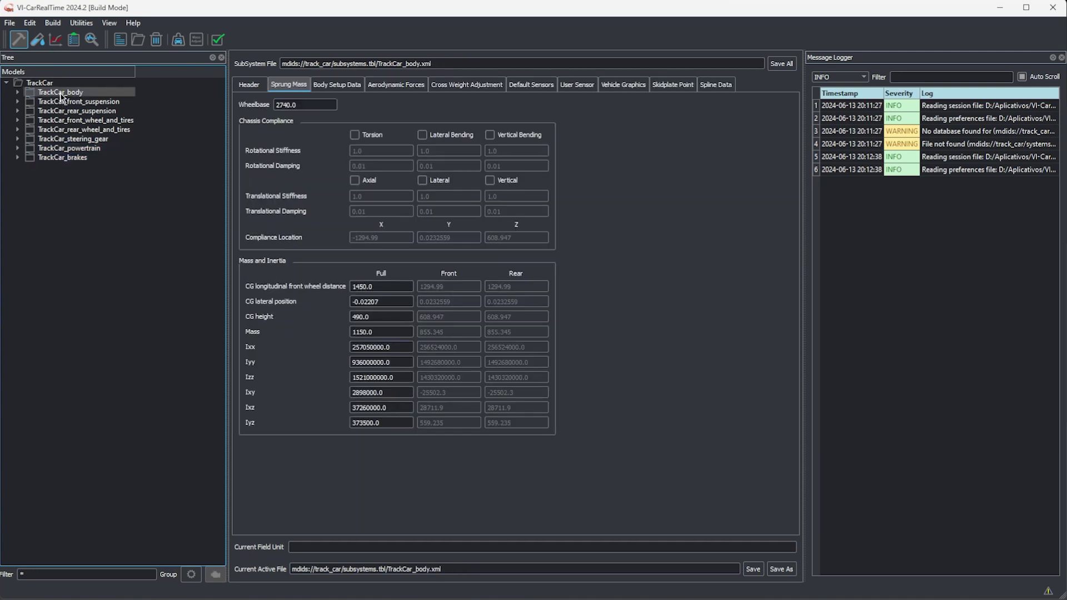
double_click(44, 84)
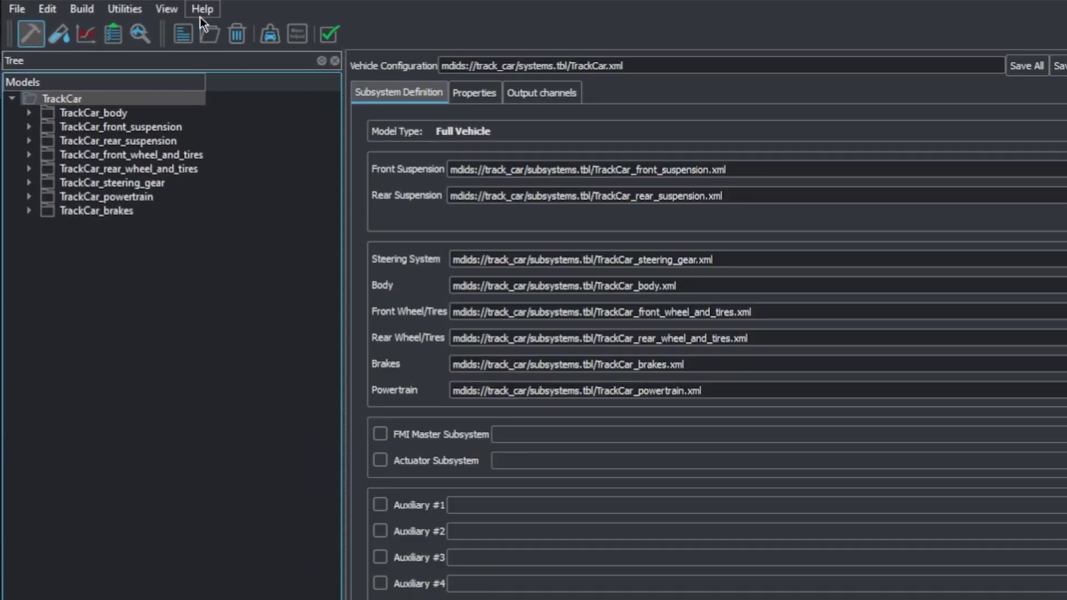
click(200, 13)
click(210, 32)
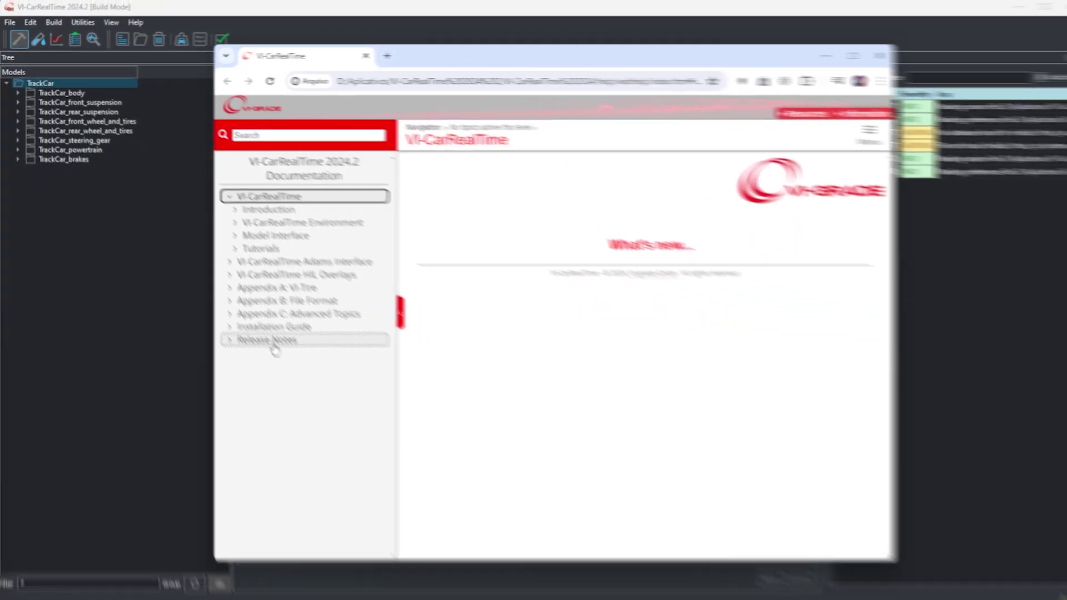